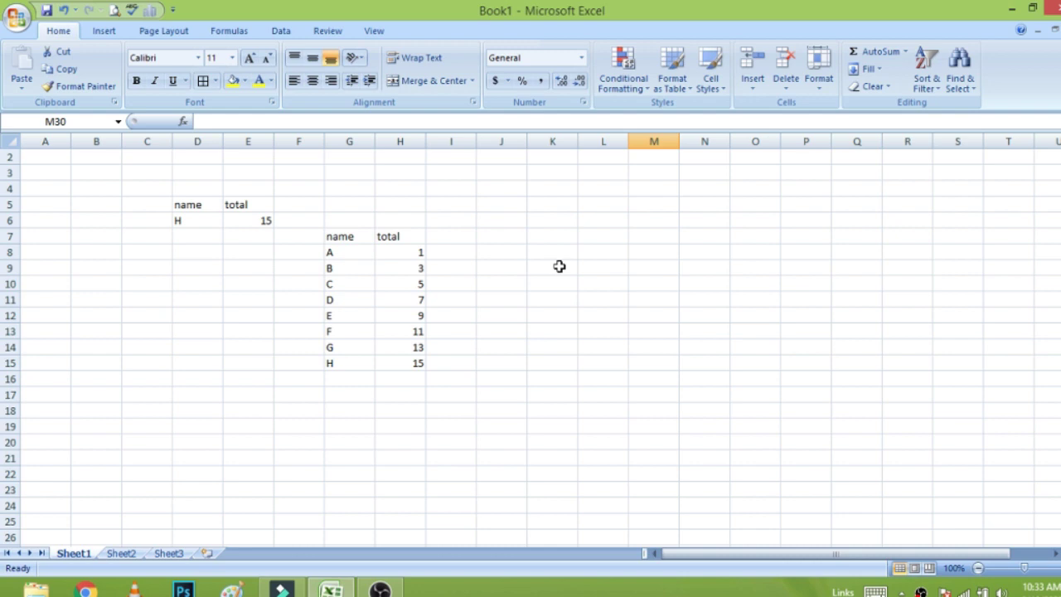
- Select cells around the table, including H5 and the name cell D6
{"action": "left_click", "coordinate": [560, 266]}
{"action": "left_click", "coordinate": [495, 221]}
{"action": "left_click", "coordinate": [398, 202]}
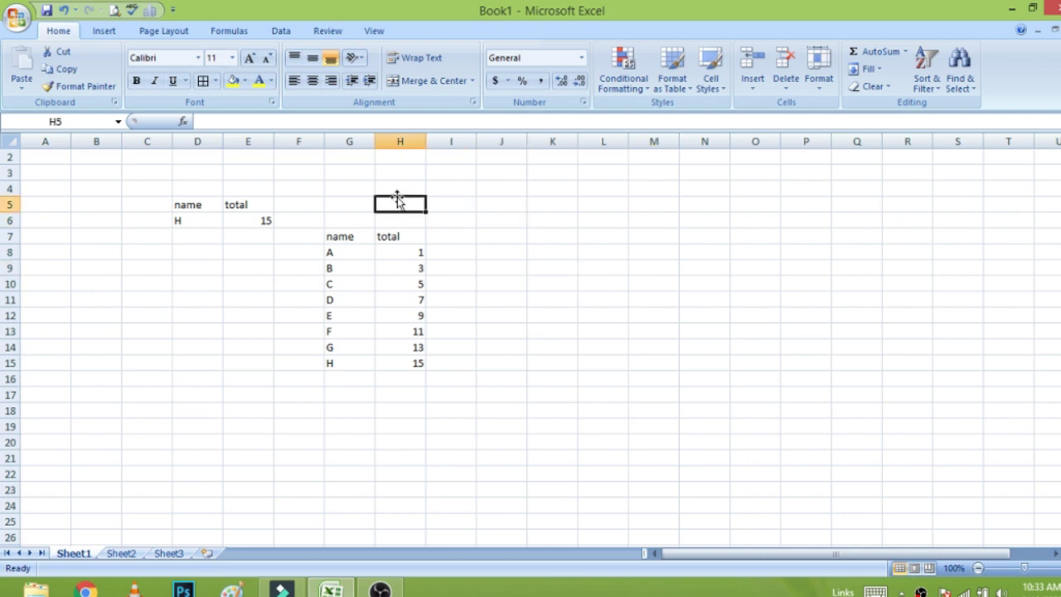
{"action": "left_click", "coordinate": [228, 251]}
{"action": "left_click", "coordinate": [204, 220]}
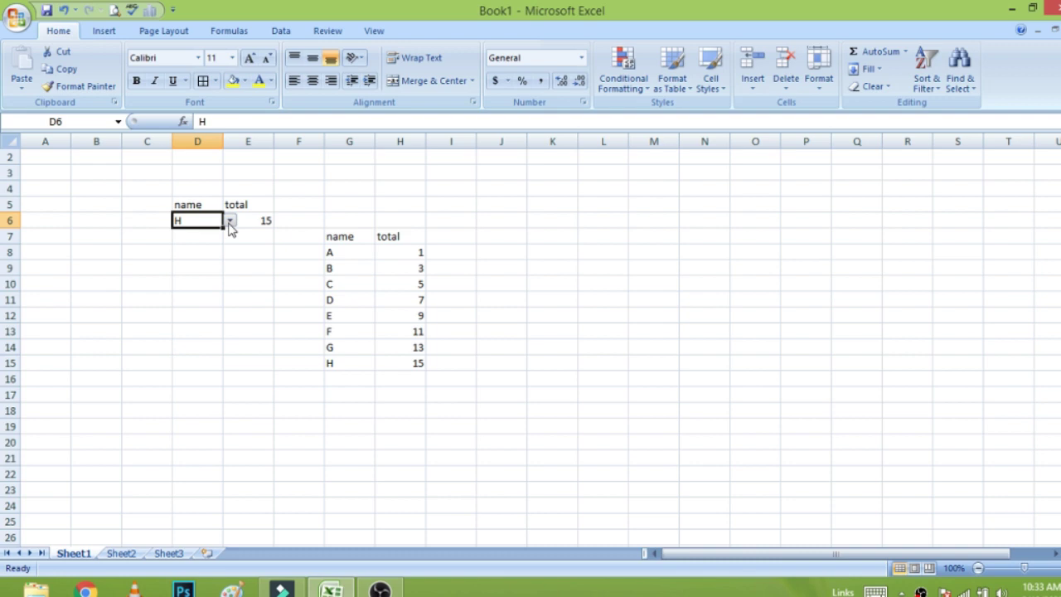
{"action": "left_click", "coordinate": [279, 268]}
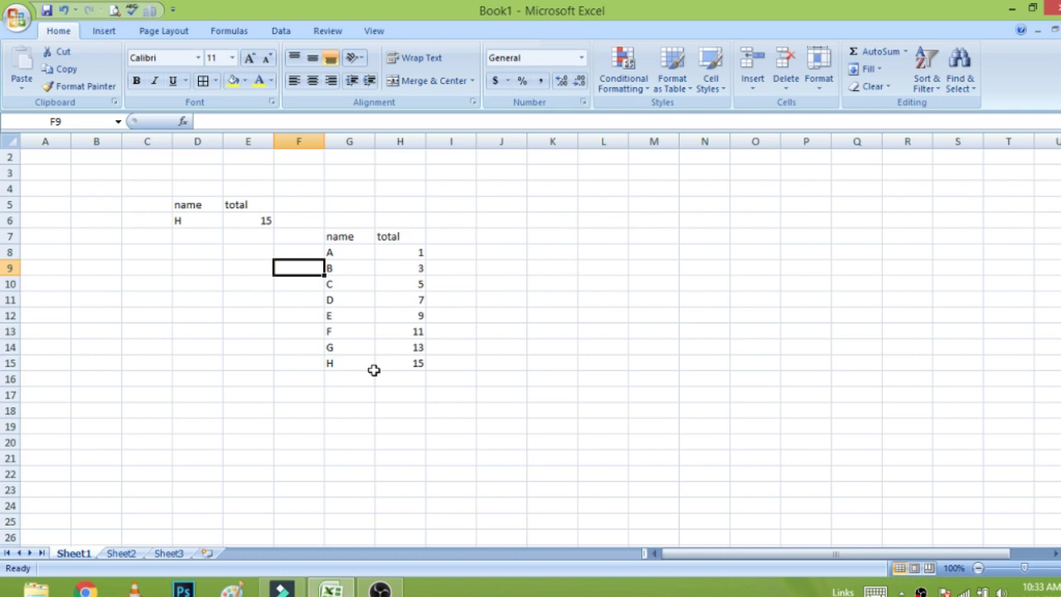
- Pick D, then E from D6's name list so E6 totals 9, and select D6:E6
{"action": "left_click", "coordinate": [192, 221]}
{"action": "left_click", "coordinate": [231, 223]}
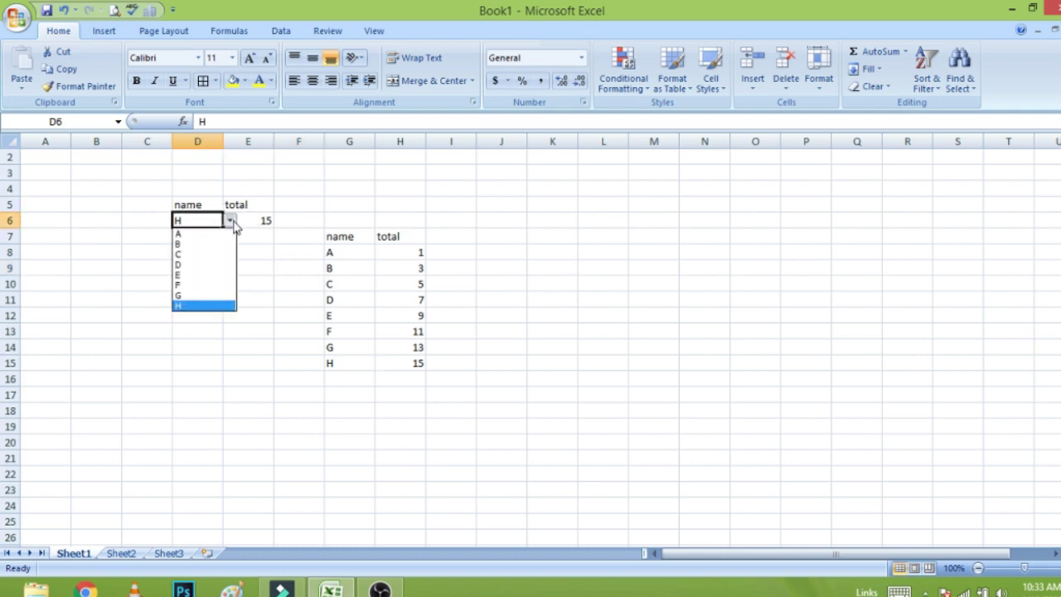
{"action": "left_click", "coordinate": [211, 265]}
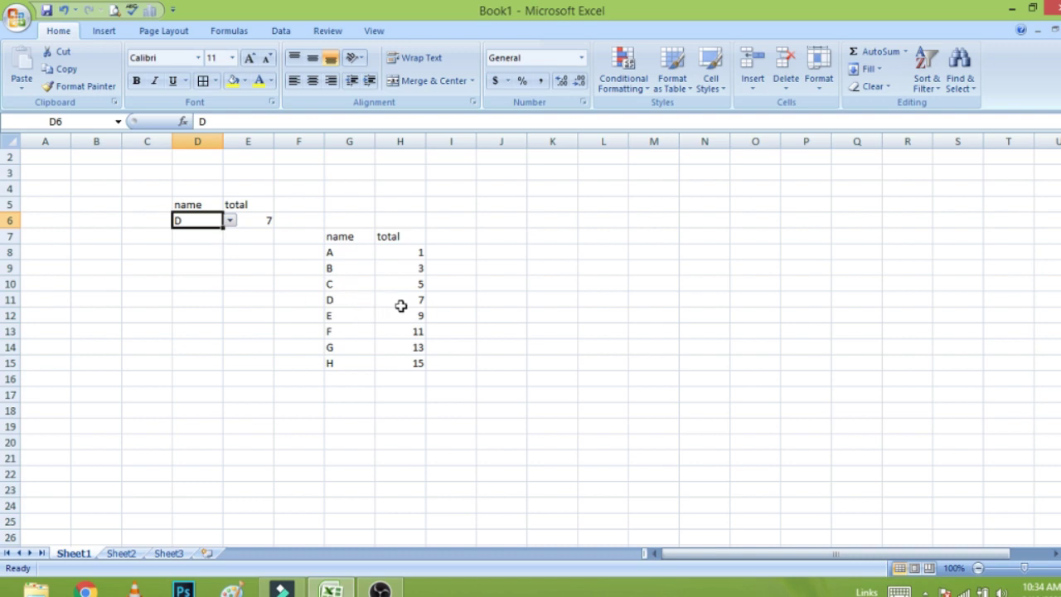
{"action": "left_click", "coordinate": [230, 220]}
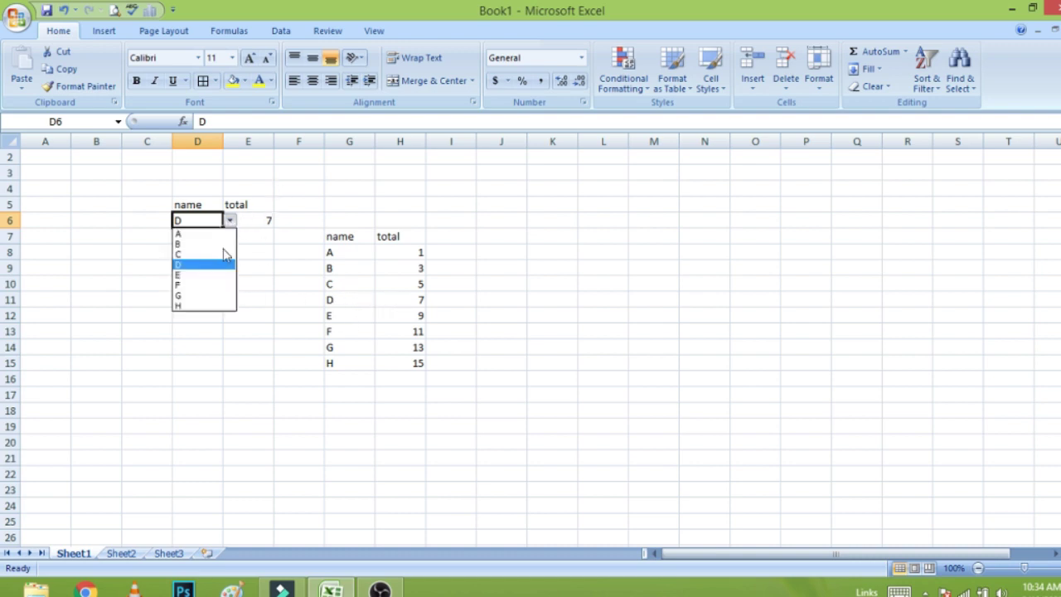
{"action": "left_click", "coordinate": [207, 275]}
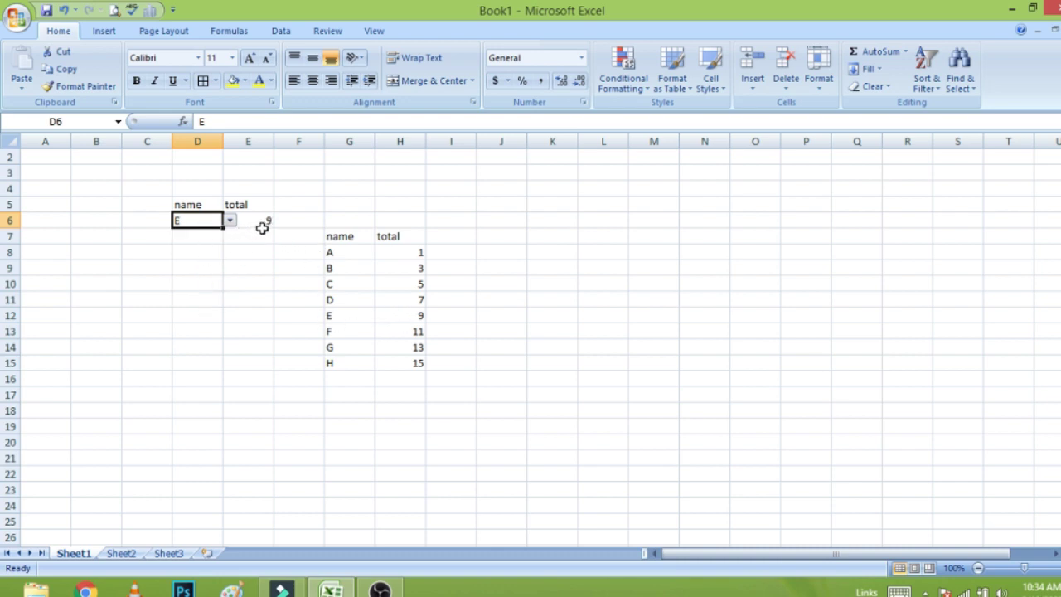
{"action": "left_click", "coordinate": [238, 248]}
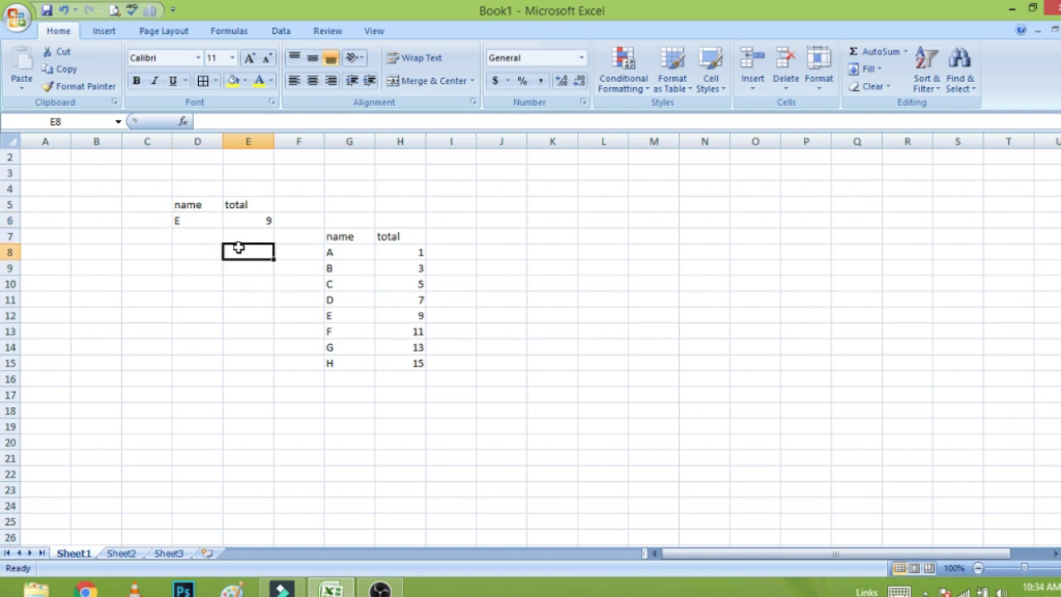
{"action": "left_click_drag", "start_coordinate": [203, 221], "coordinate": [267, 221]}
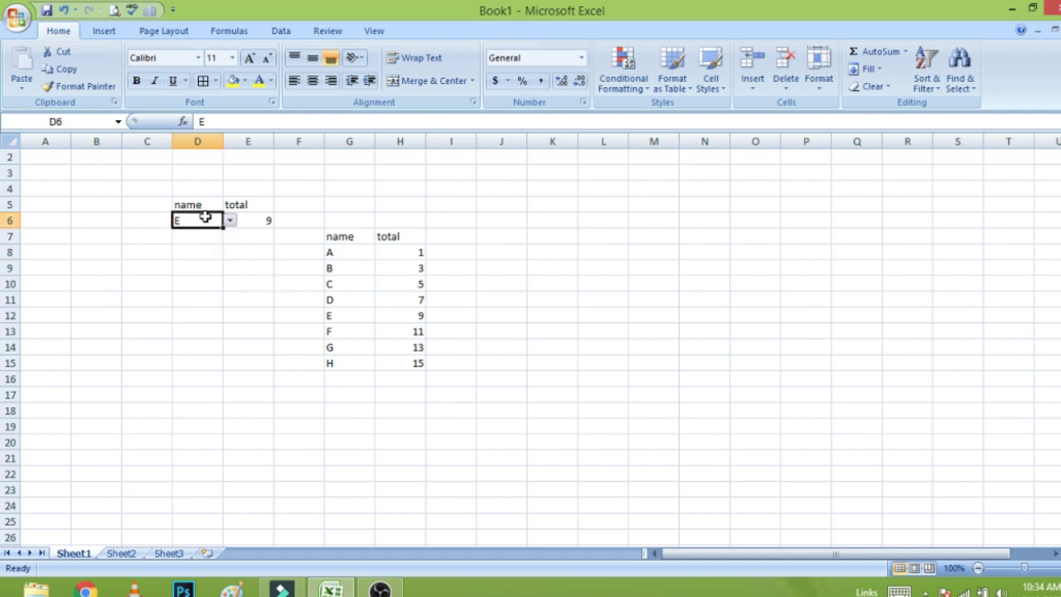
- Clear all contents and formatting from D6:E6
{"action": "left_click", "coordinate": [872, 86]}
{"action": "left_click", "coordinate": [881, 105]}
{"action": "left_click", "coordinate": [294, 277]}
{"action": "left_click", "coordinate": [201, 225]}
- Give D6 list data validation with source =$G$8:$G$15
{"action": "left_click", "coordinate": [281, 31]}
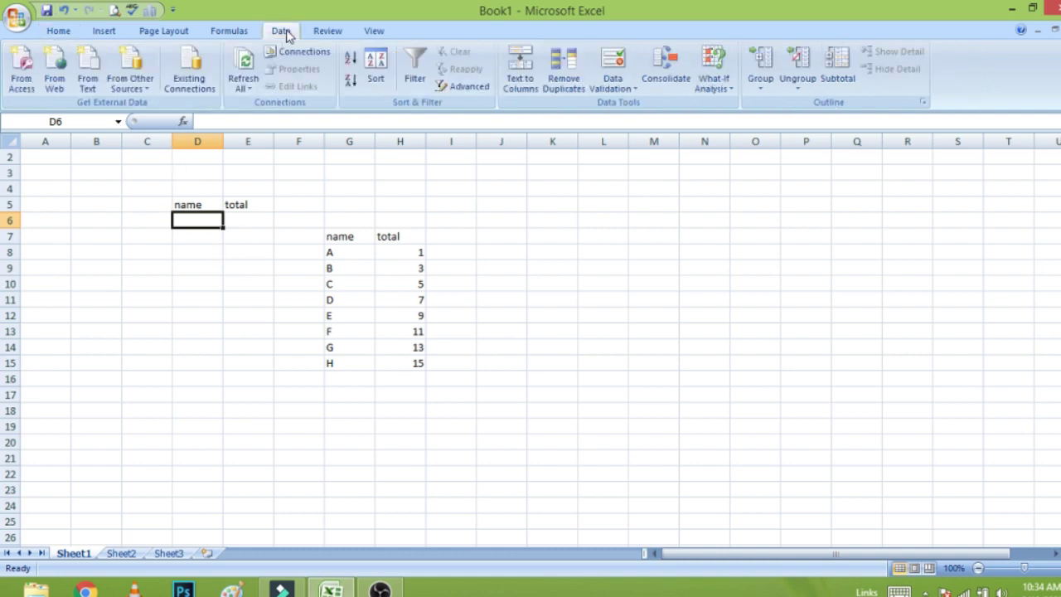
{"action": "left_click", "coordinate": [613, 87]}
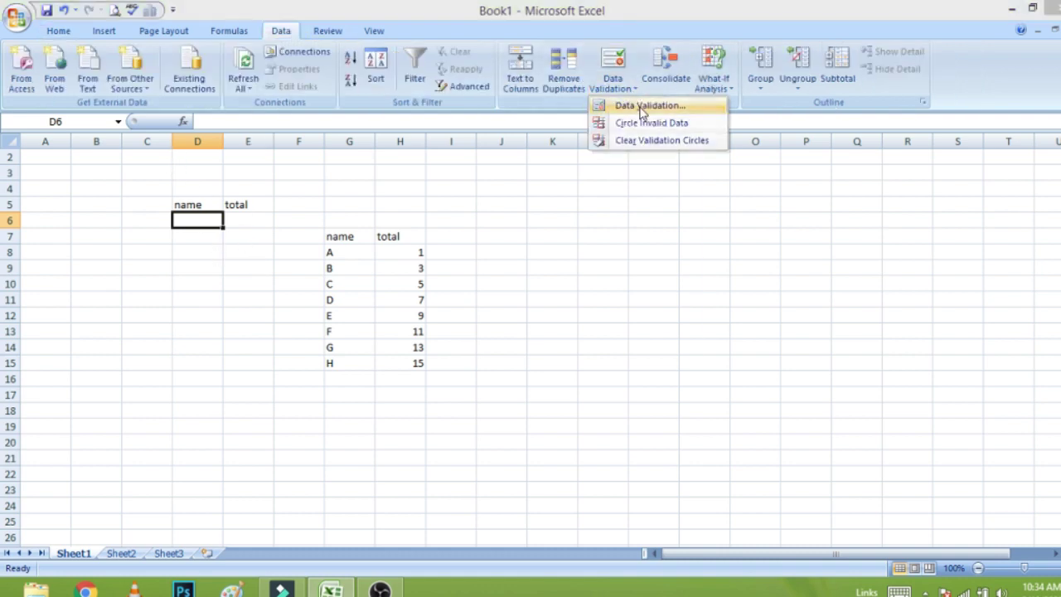
{"action": "left_click", "coordinate": [645, 104]}
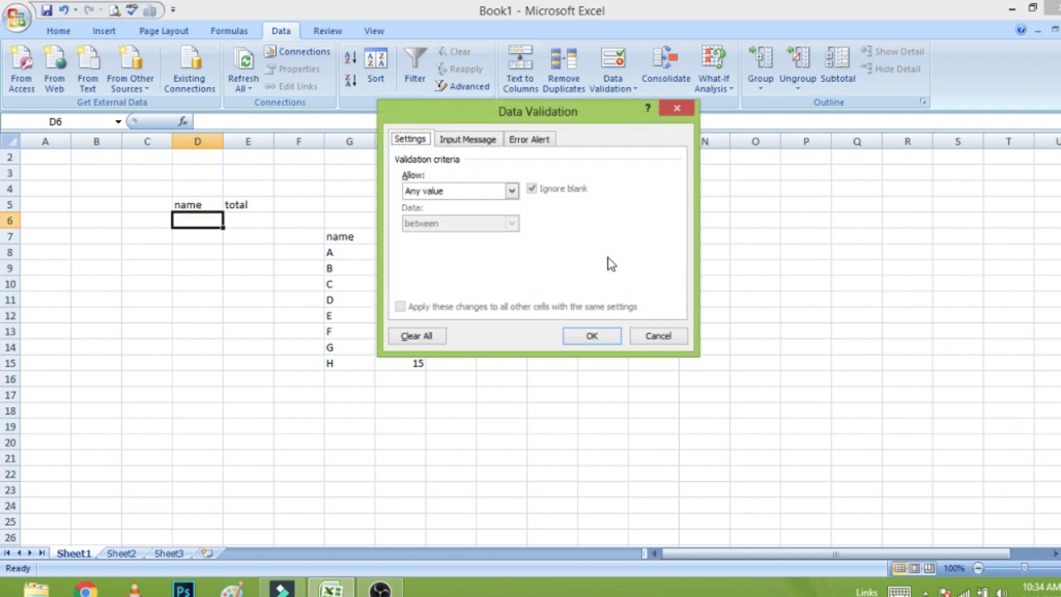
{"action": "left_click", "coordinate": [512, 192]}
{"action": "left_click", "coordinate": [442, 237]}
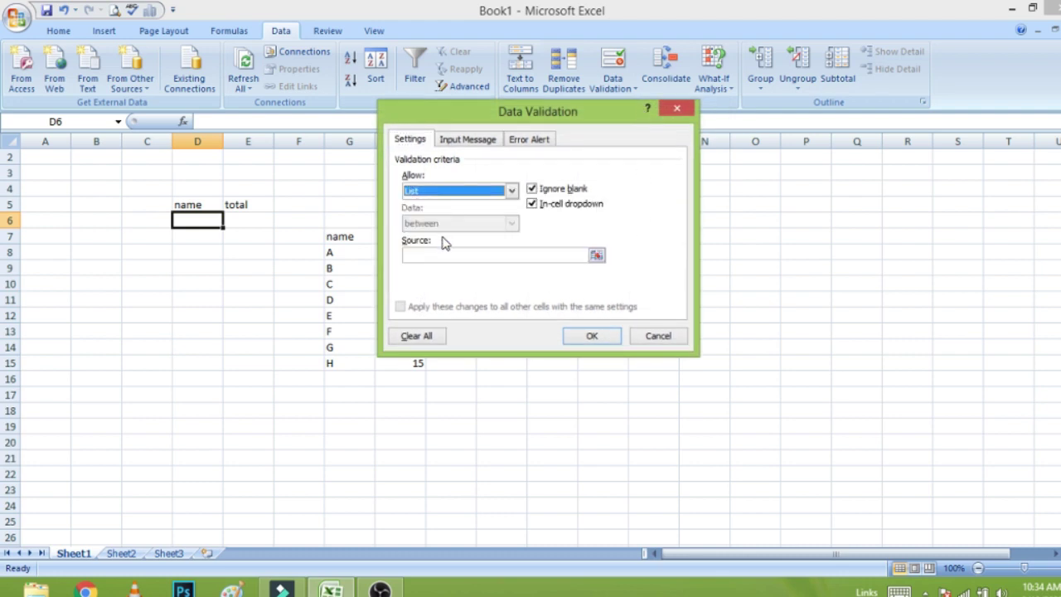
{"action": "left_click", "coordinate": [466, 254]}
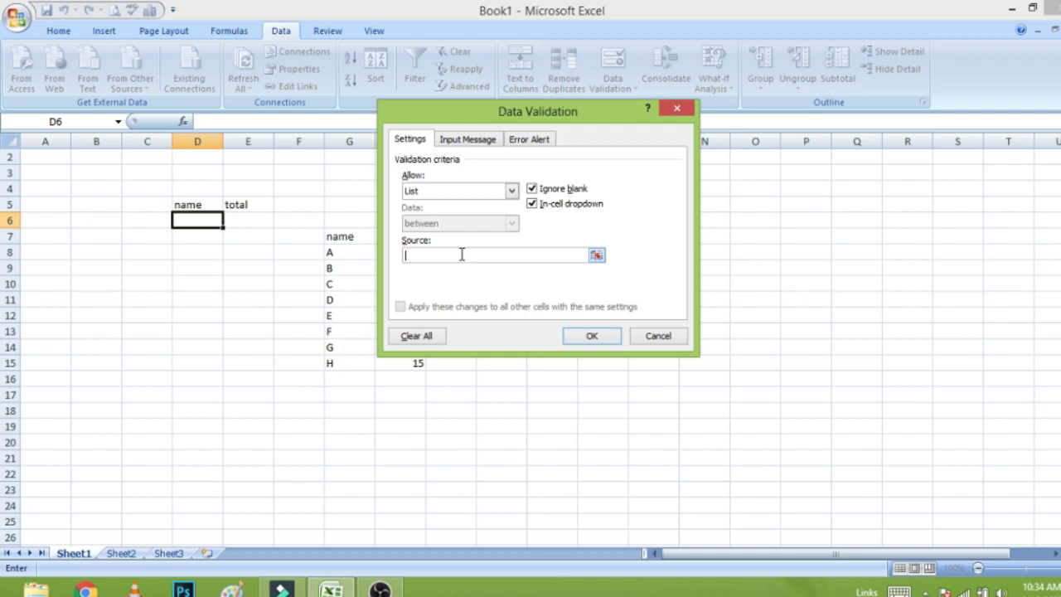
{"action": "left_click", "coordinate": [352, 253]}
{"action": "left_click_drag", "start_coordinate": [352, 253], "coordinate": [341, 365]}
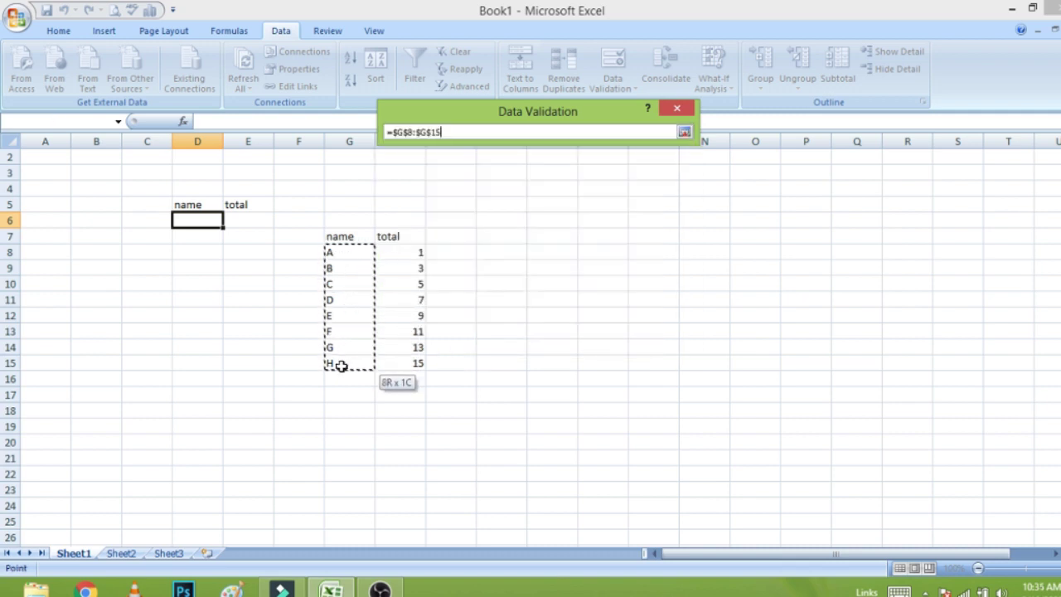
{"action": "left_click_drag", "start_coordinate": [341, 365], "coordinate": [340, 366]}
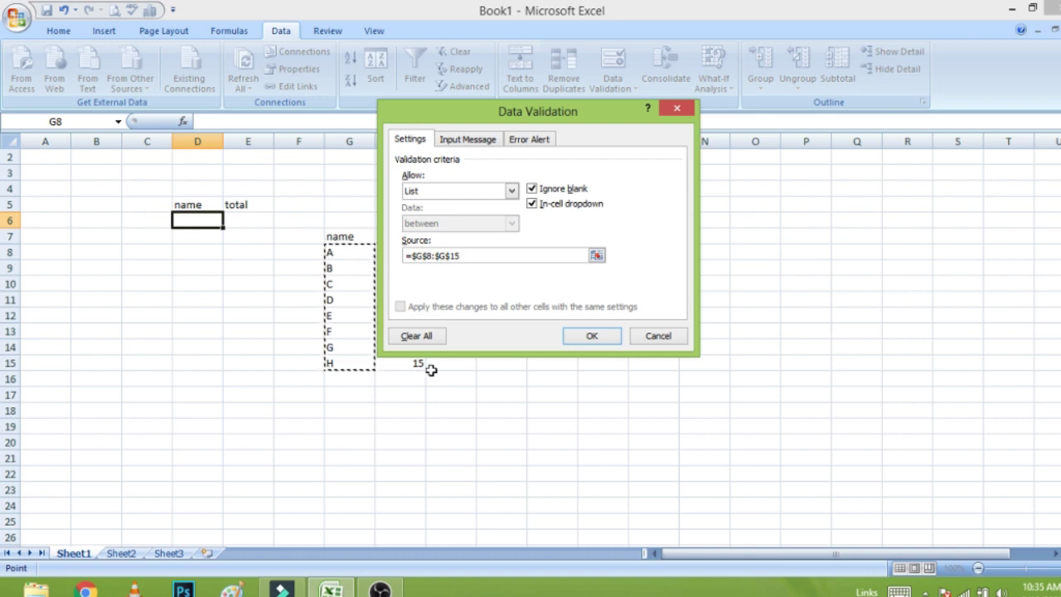
{"action": "left_click", "coordinate": [605, 336]}
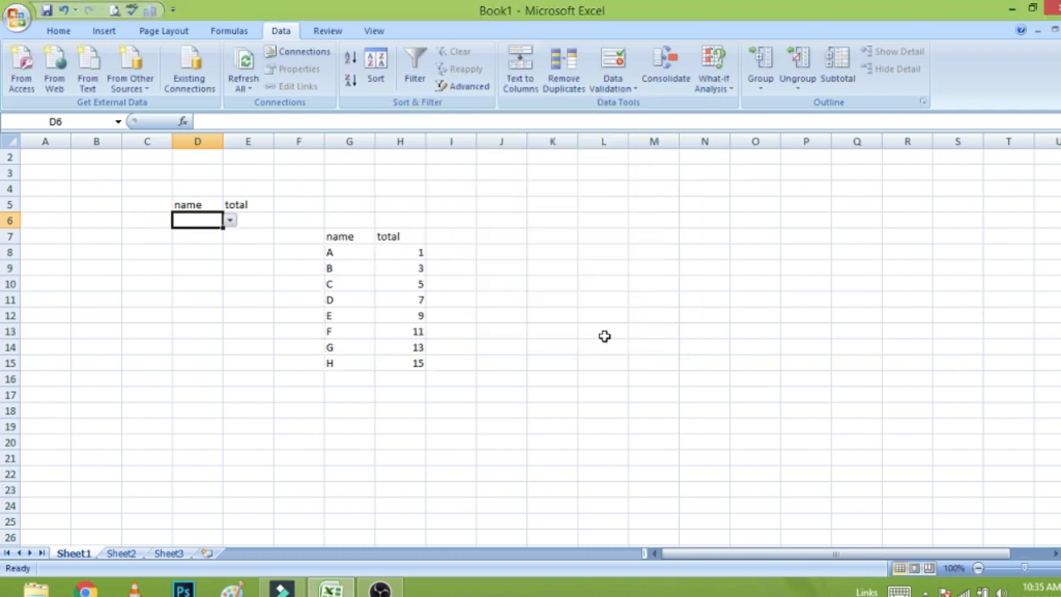
{"action": "left_click", "coordinate": [227, 222]}
{"action": "left_click", "coordinate": [202, 229]}
{"action": "left_click", "coordinate": [229, 223]}
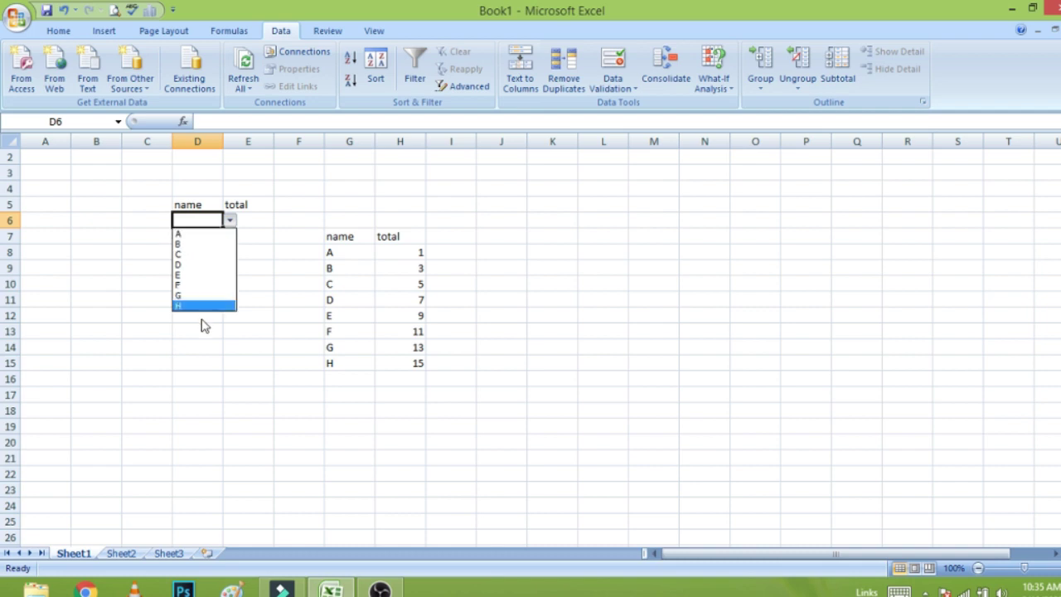
{"action": "left_click", "coordinate": [249, 331]}
{"action": "left_click", "coordinate": [254, 232]}
{"action": "left_click", "coordinate": [264, 221]}
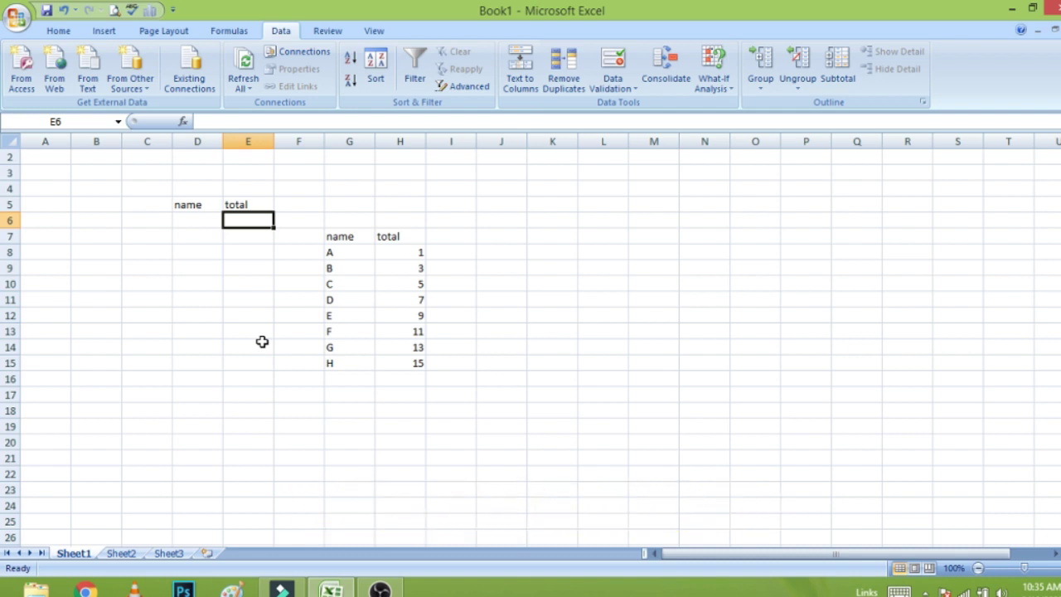
- Enter =VLOOKUP(D6,G7:H15,2,0) in E6, which shows #N/A while D6 is empty
{"action": "type", "text": "="}
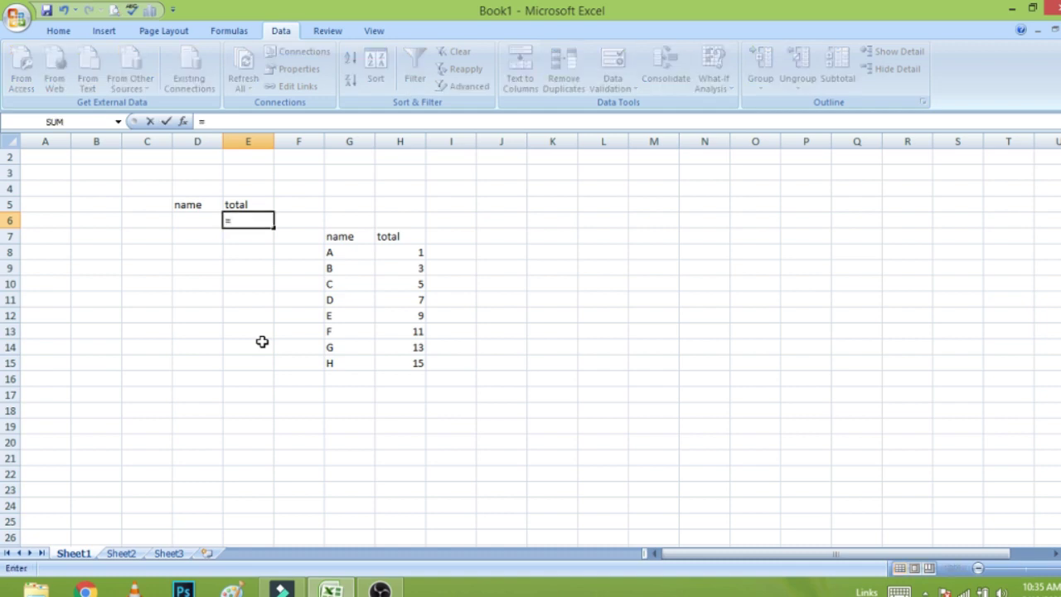
{"action": "type", "text": "VLOOK"}
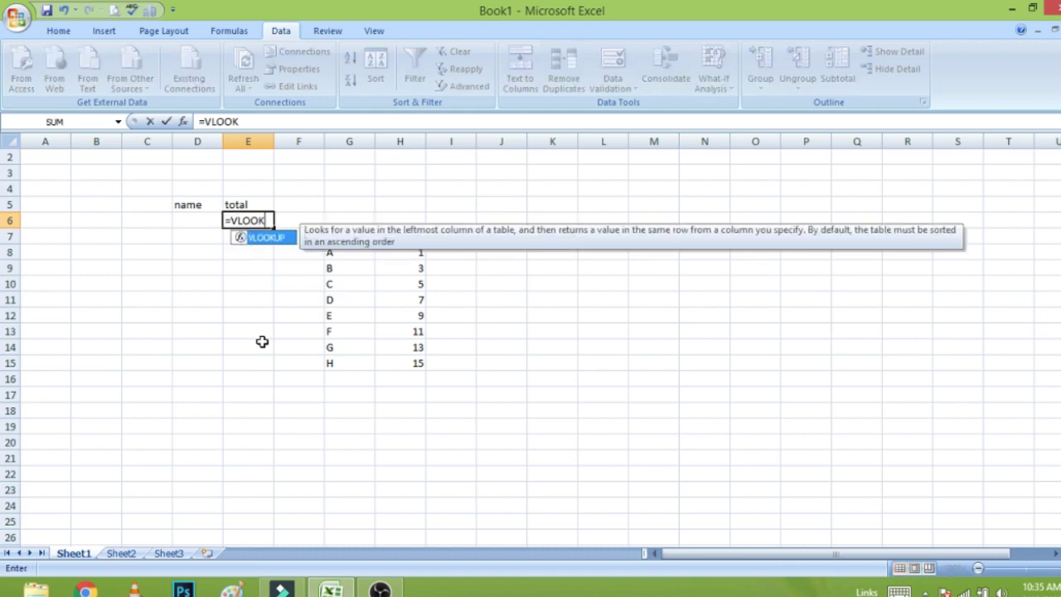
{"action": "type", "text": "UP"}
{"action": "type", "text": "("}
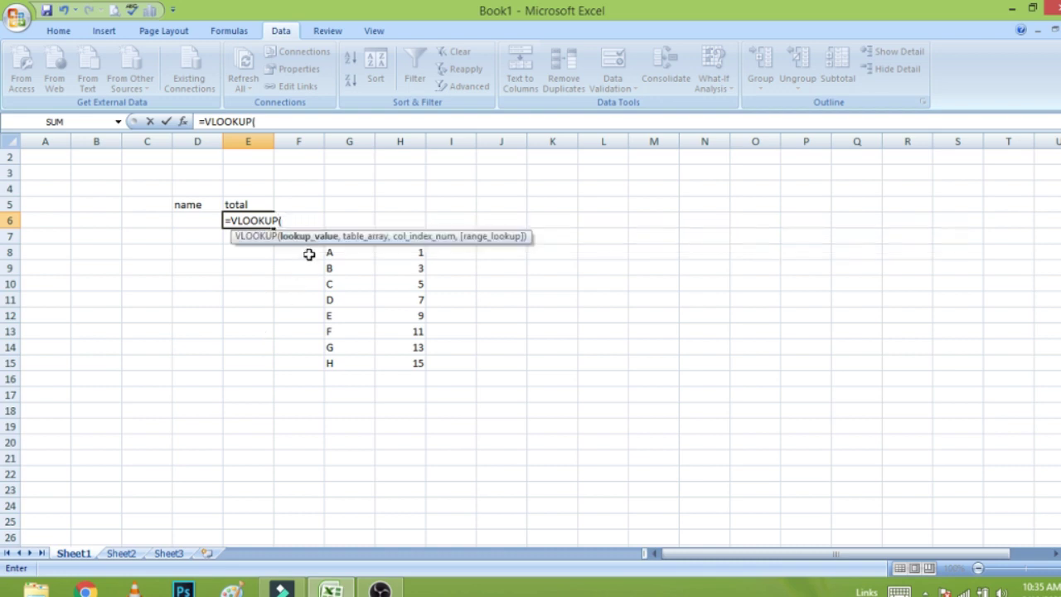
{"action": "left_click", "coordinate": [199, 221]}
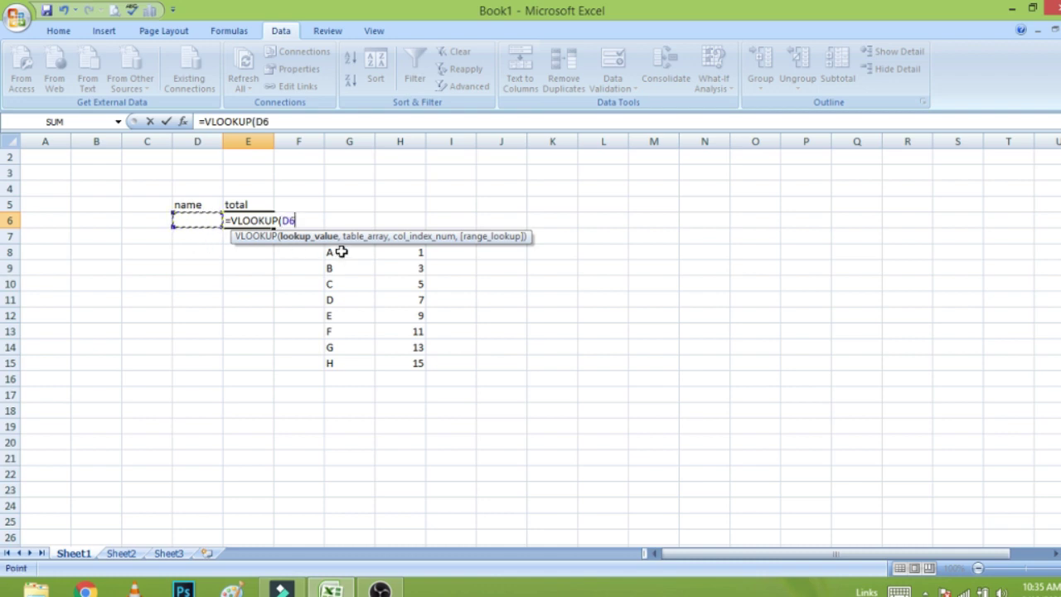
{"action": "type", "text": ","}
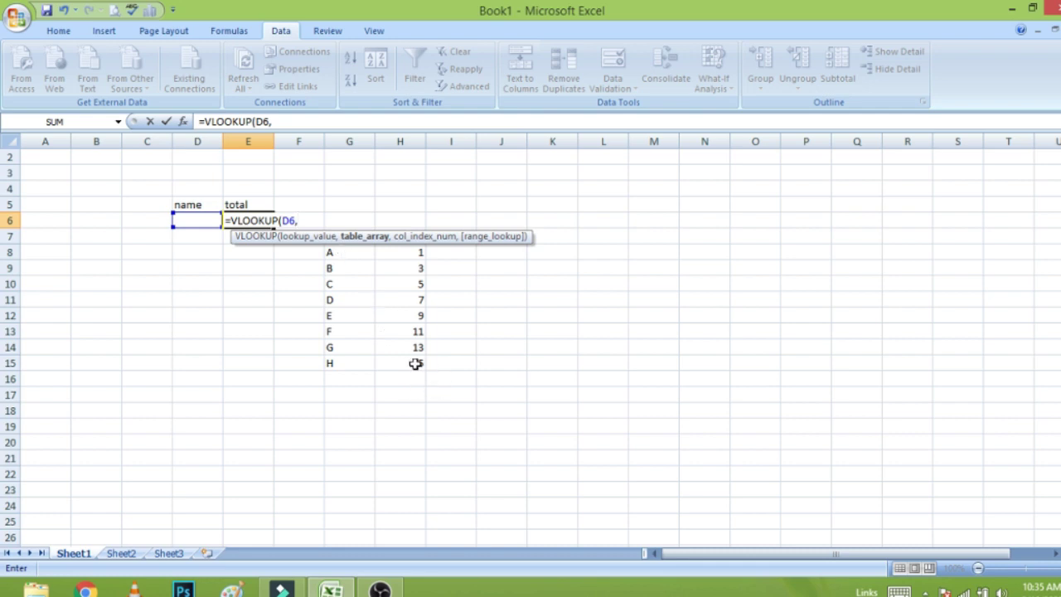
{"action": "mouse_move", "coordinate": [417, 365]}
{"action": "left_mouse_down"}
{"action": "mouse_move", "coordinate": [366, 311]}
{"action": "mouse_move", "coordinate": [355, 238]}
{"action": "left_mouse_up"}
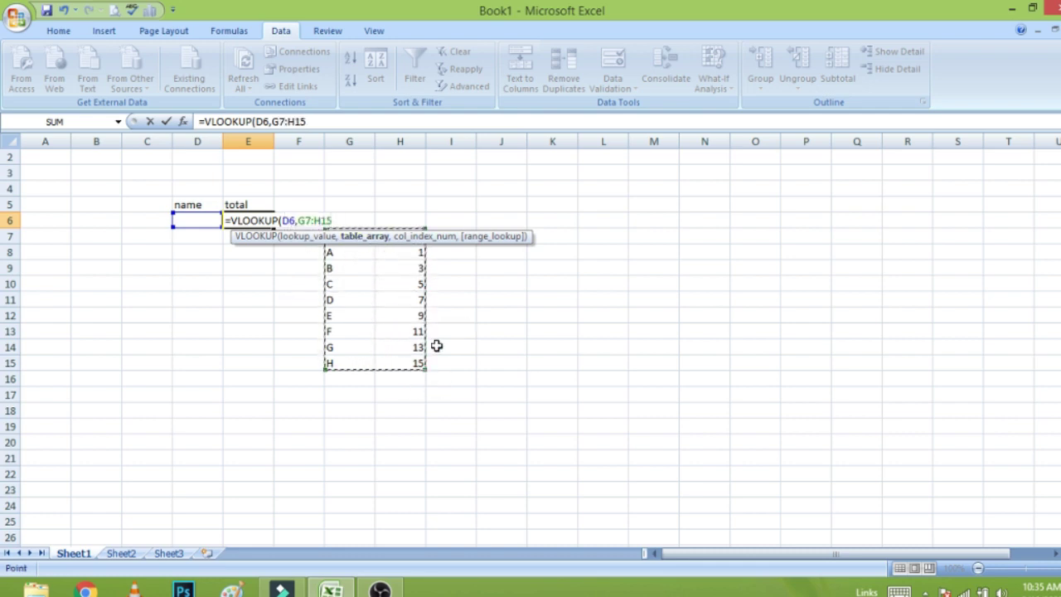
{"action": "type", "text": ",2"}
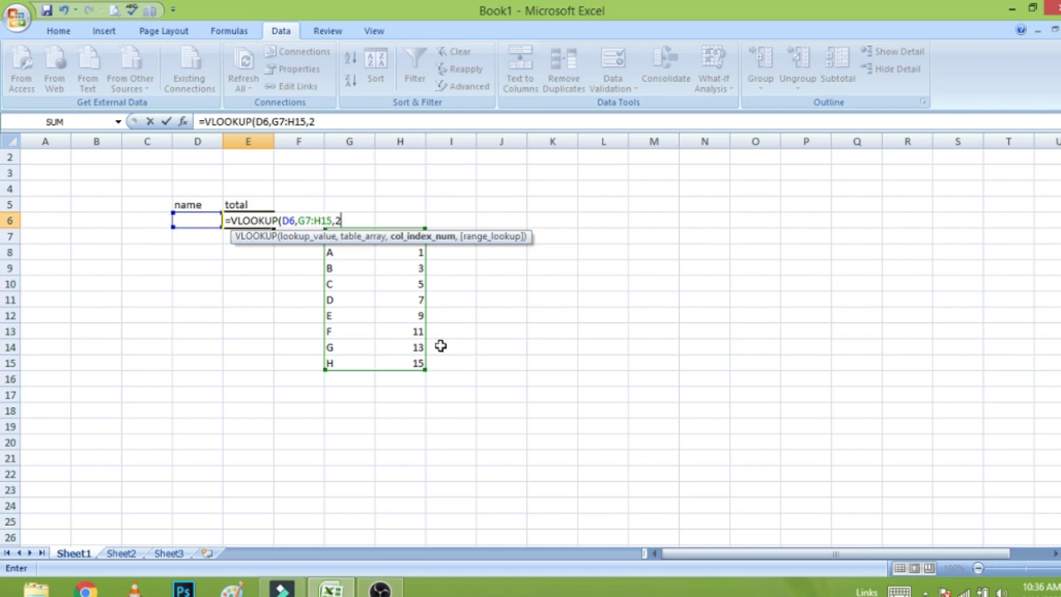
{"action": "type", "text": ",0"}
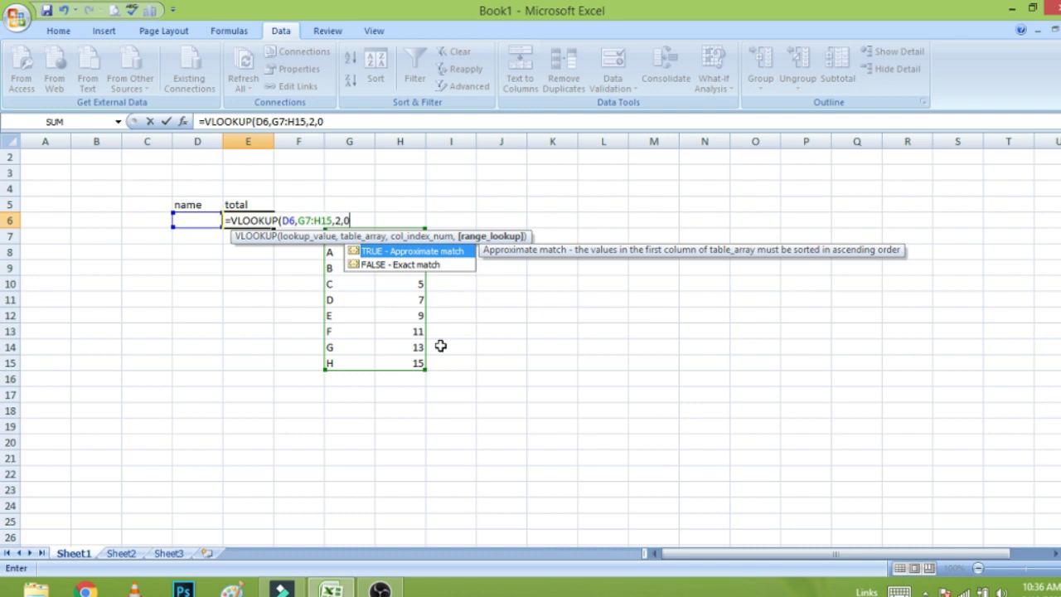
{"action": "type", "text": ")"}
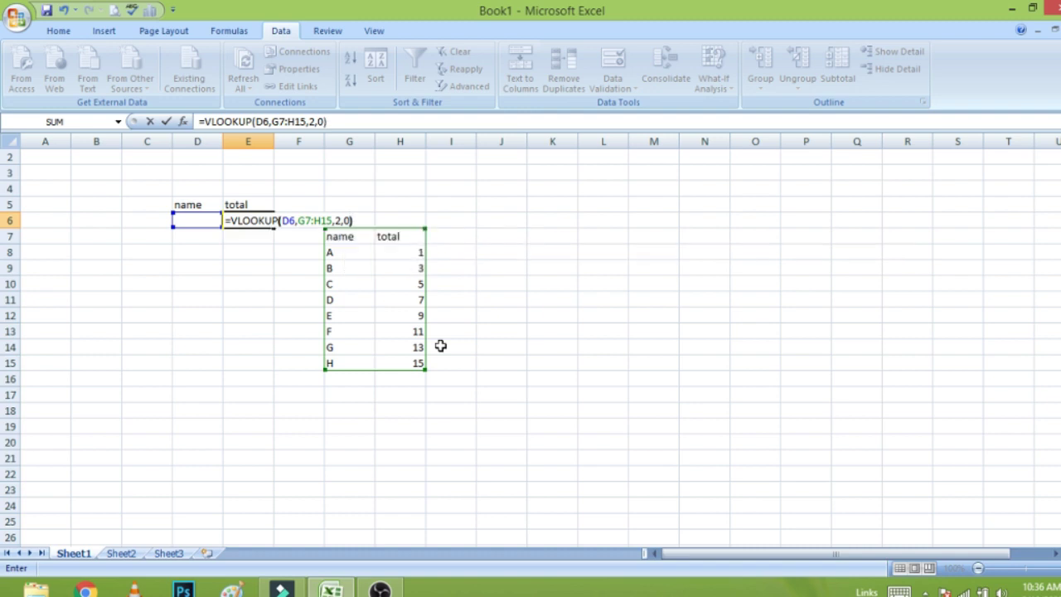
{"action": "key", "text": "Return"}
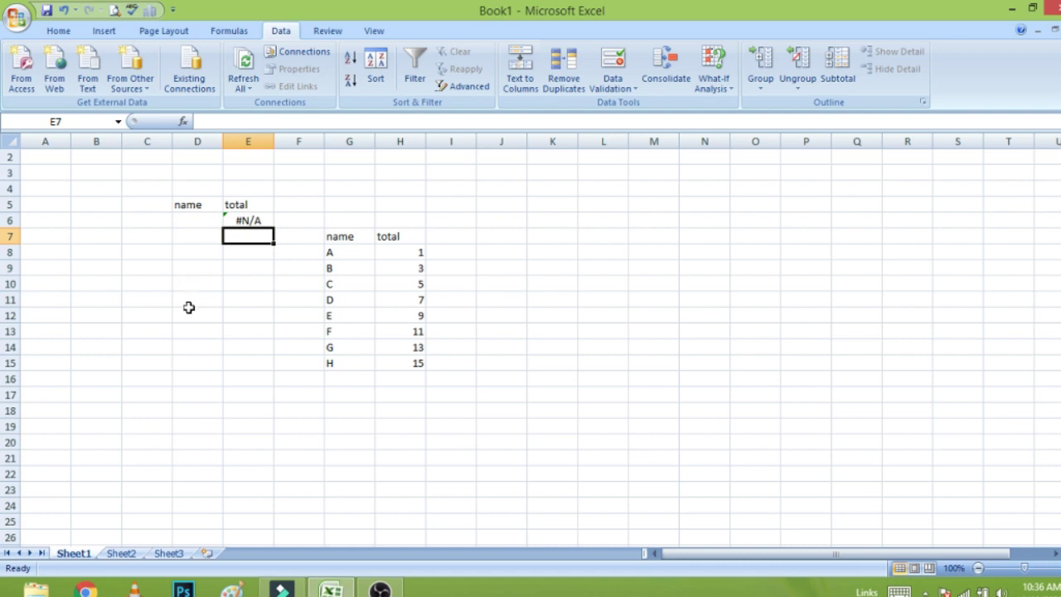
- Pick E from D6's name list and check that E6's lookup now returns 9
{"action": "left_click", "coordinate": [203, 286]}
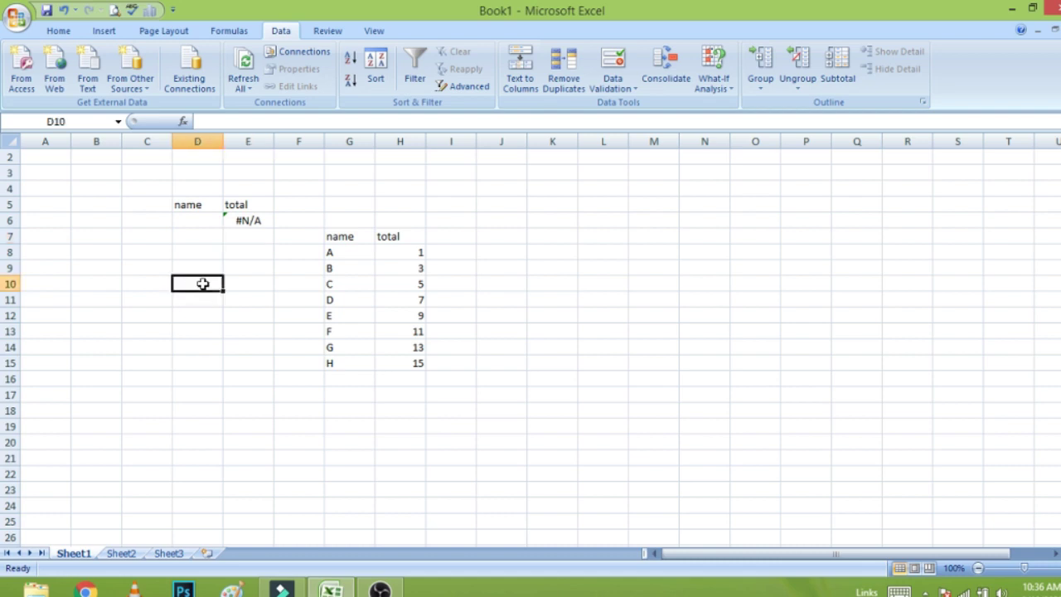
{"action": "left_click", "coordinate": [200, 221]}
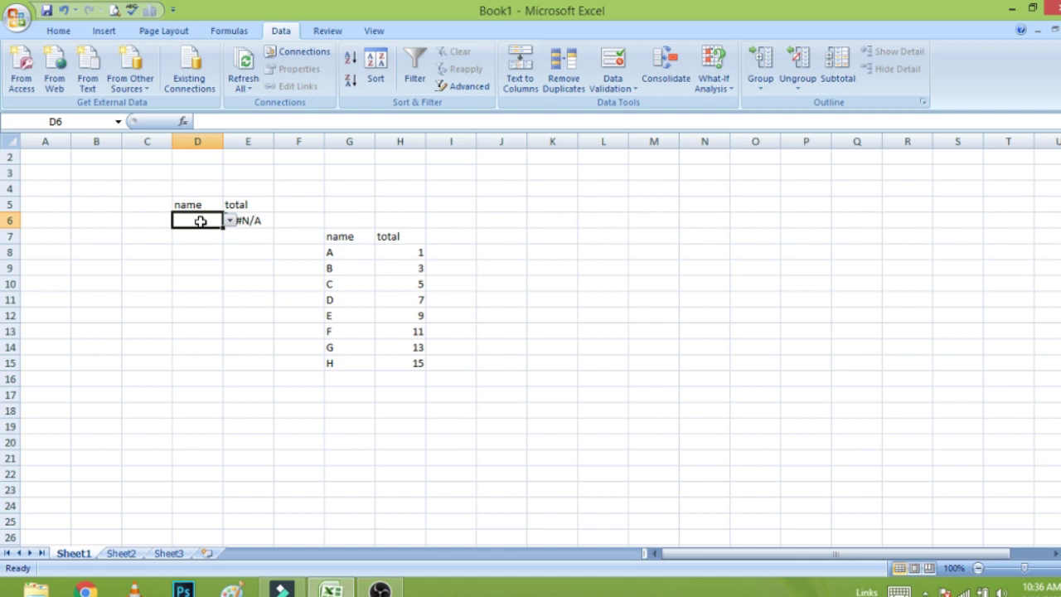
{"action": "left_click", "coordinate": [229, 221]}
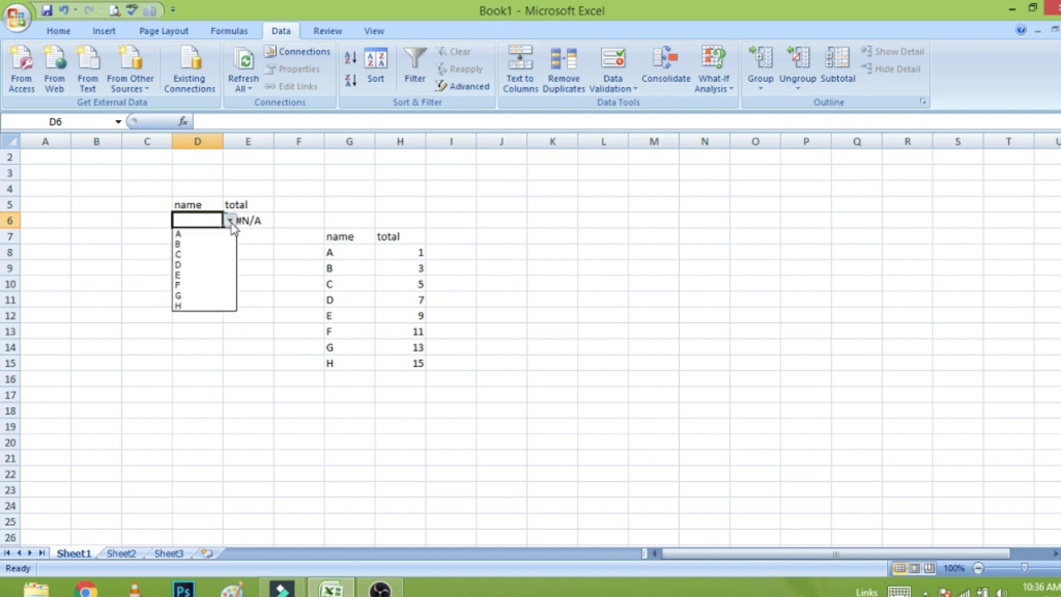
{"action": "left_click", "coordinate": [196, 276]}
{"action": "left_click", "coordinate": [254, 272]}
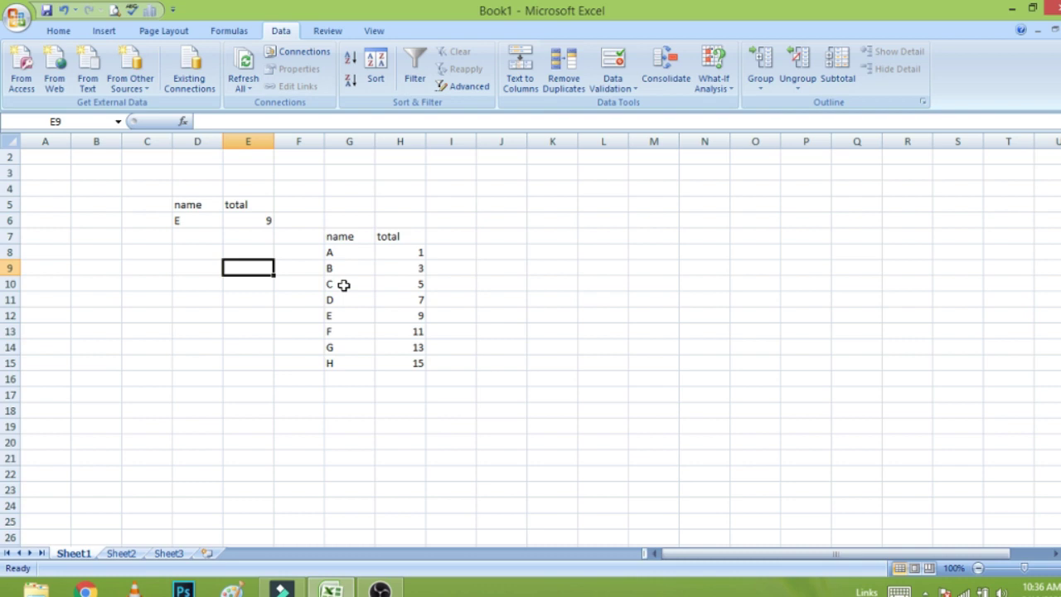
{"action": "left_click", "coordinate": [204, 233]}
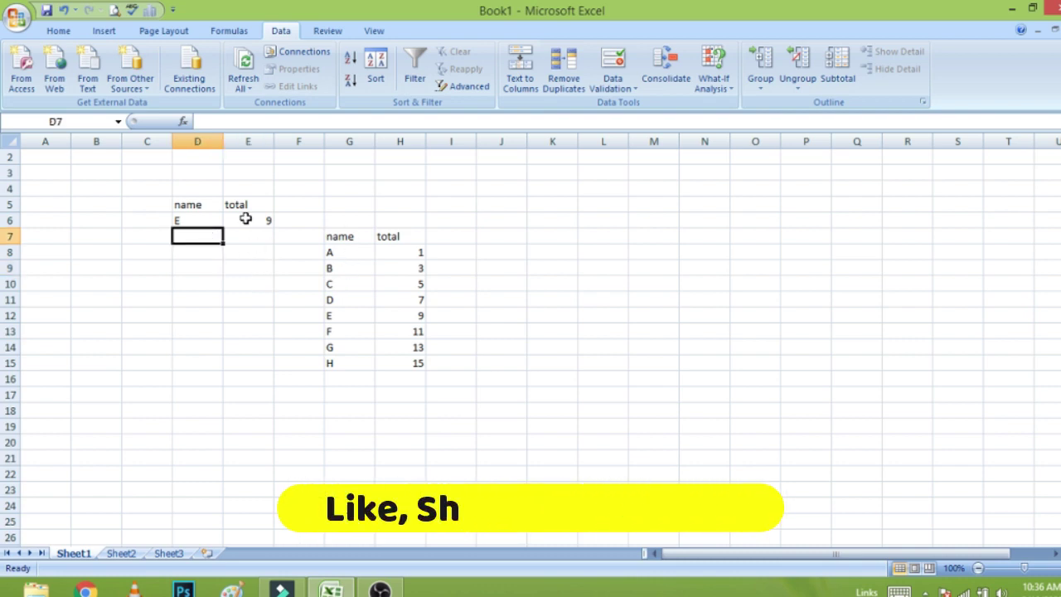
{"action": "left_click", "coordinate": [244, 218]}
{"action": "left_click", "coordinate": [204, 221]}
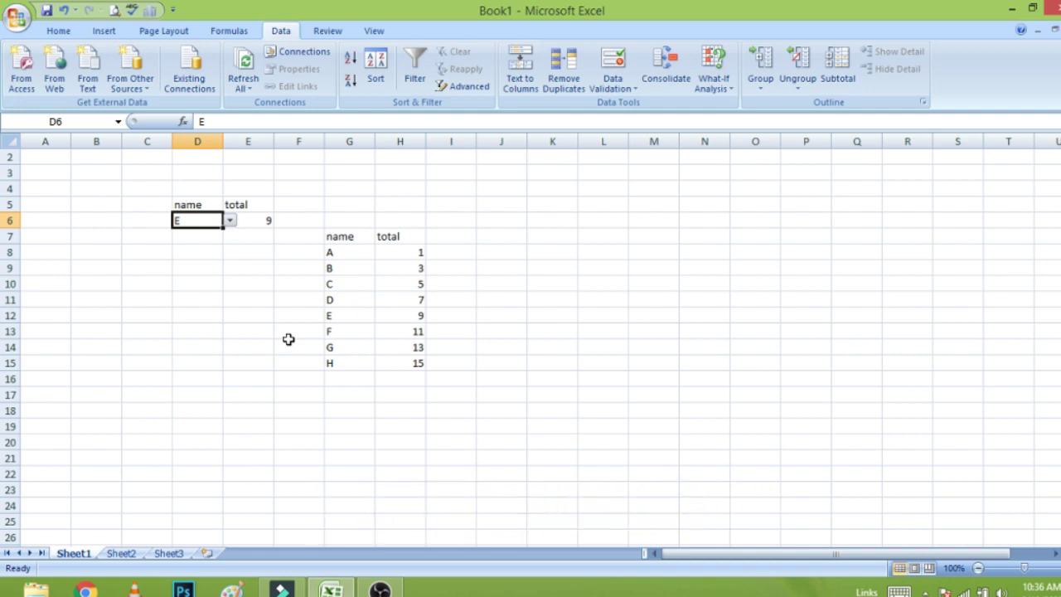
- On Sheet2, enter 1 and 2 in E6:E7, then clear them
{"action": "left_click", "coordinate": [120, 554]}
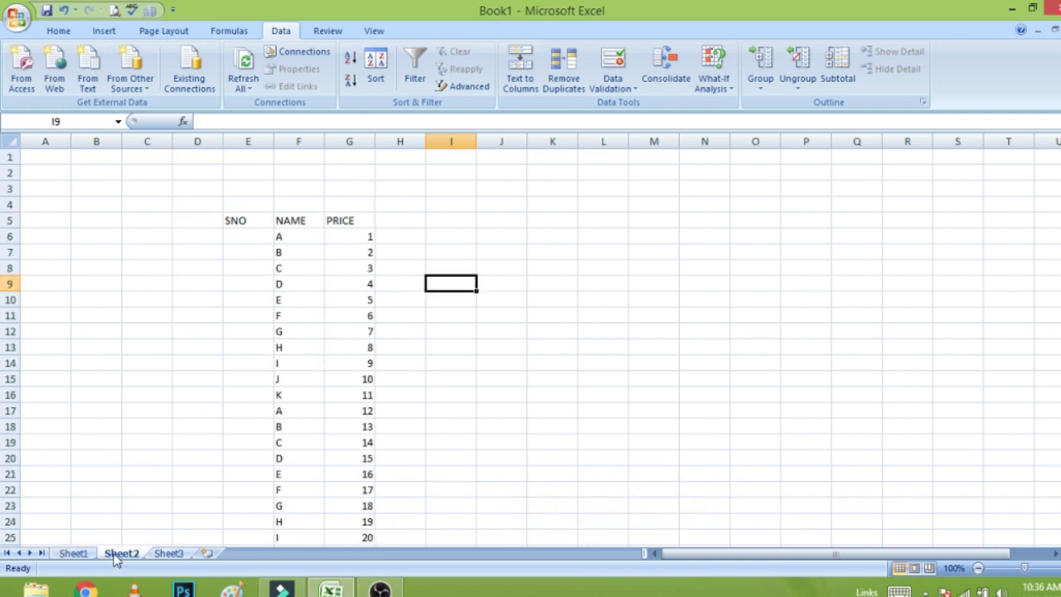
{"action": "scroll", "coordinate": [525, 272], "scroll_direction": "down", "scroll_amount": 1}
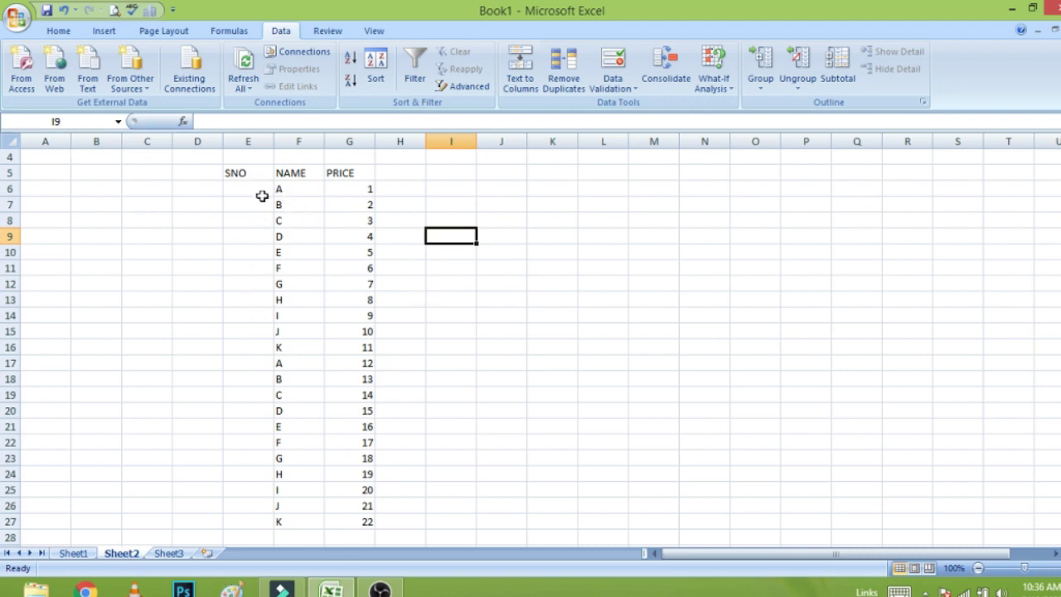
{"action": "left_click", "coordinate": [262, 188]}
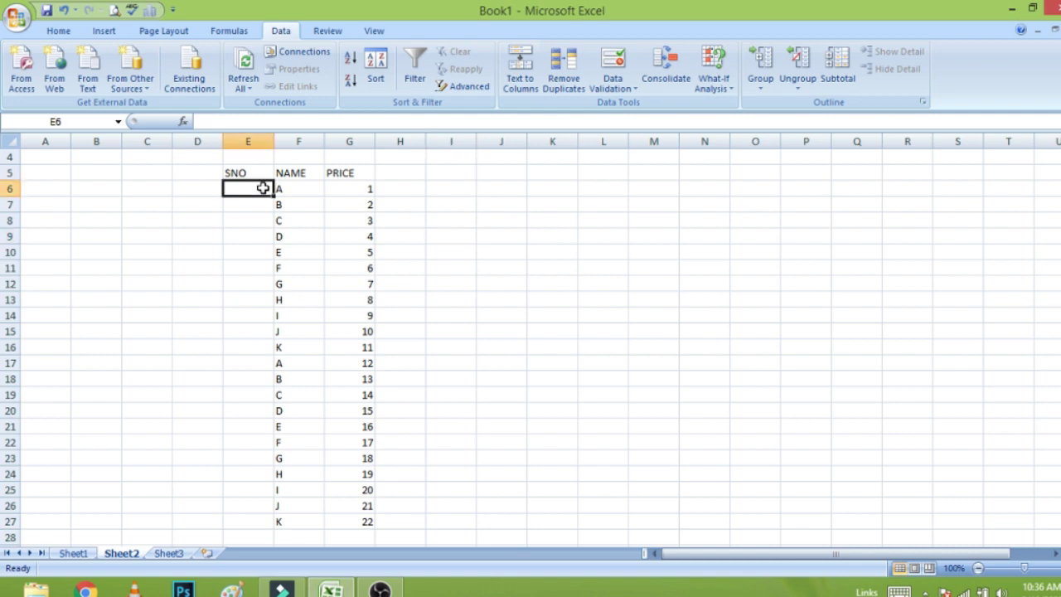
{"action": "type", "text": "1"}
{"action": "key", "text": "Return"}
{"action": "type", "text": "2"}
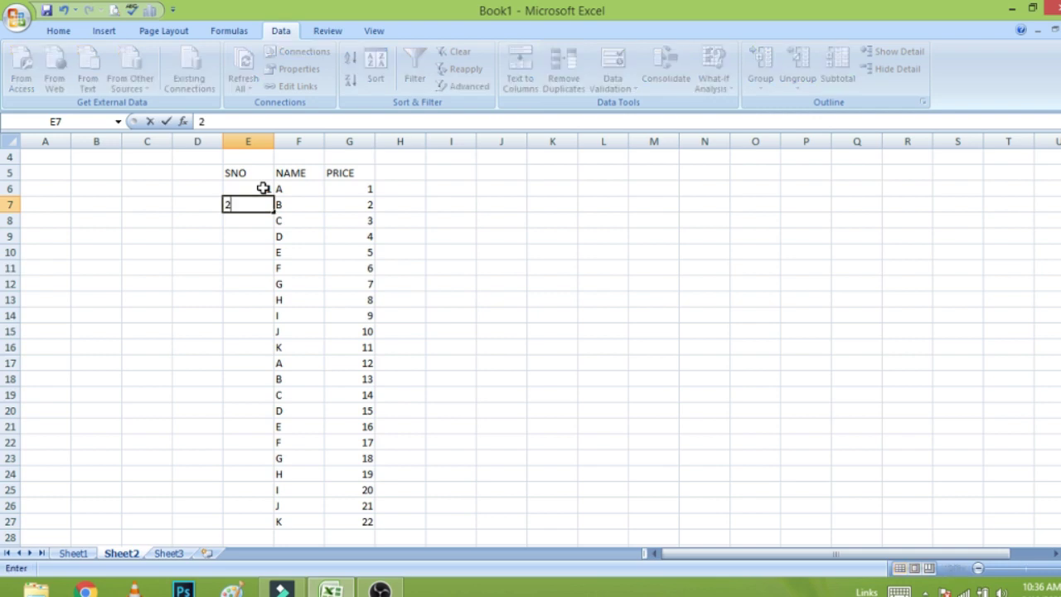
{"action": "key", "text": "Return"}
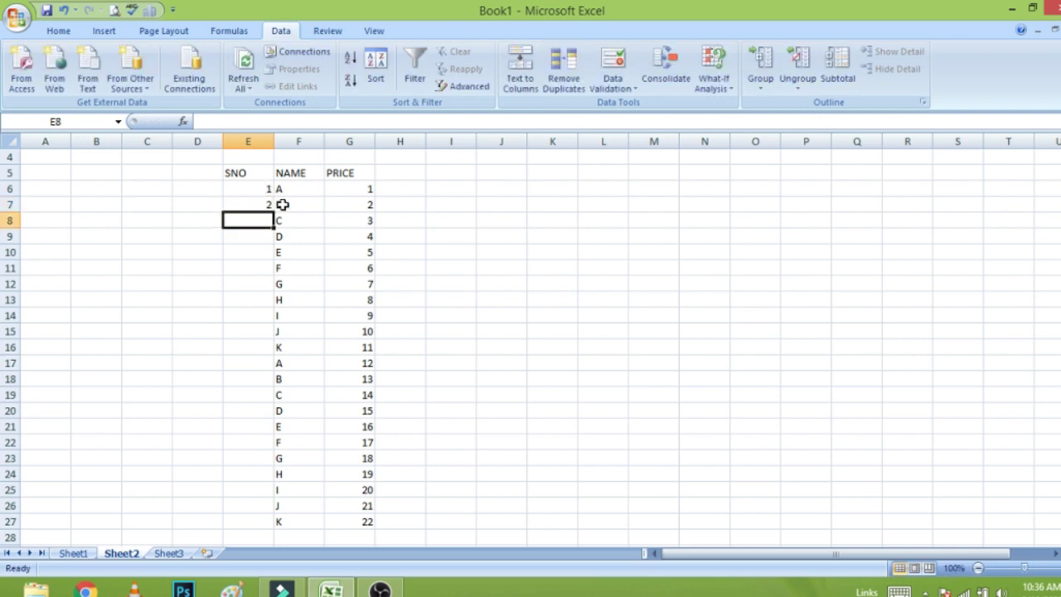
{"action": "mouse_move", "coordinate": [248, 191]}
{"action": "left_mouse_down"}
{"action": "mouse_move", "coordinate": [261, 224]}
{"action": "mouse_move", "coordinate": [259, 207]}
{"action": "mouse_move", "coordinate": [244, 537]}
{"action": "mouse_move", "coordinate": [249, 193]}
{"action": "left_mouse_up"}
{"action": "left_click", "coordinate": [176, 192]}
{"action": "left_click", "coordinate": [448, 222]}
- Enter serial numbers 1 to 4 in E6:E9, then delete them
{"action": "left_click", "coordinate": [262, 190]}
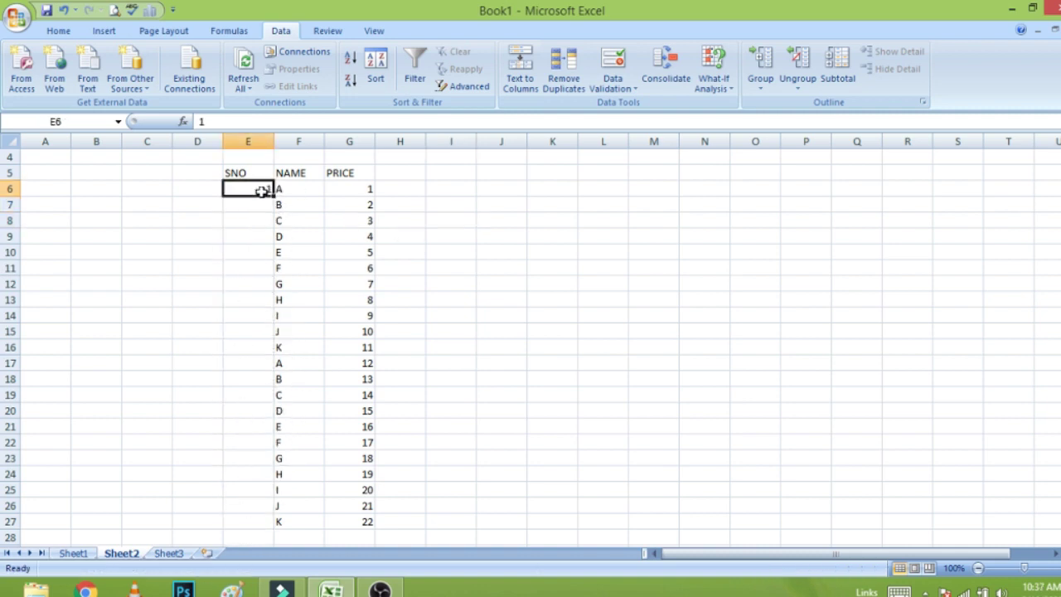
{"action": "left_click", "coordinate": [190, 210]}
{"action": "left_click", "coordinate": [249, 188]}
{"action": "type", "text": "1"}
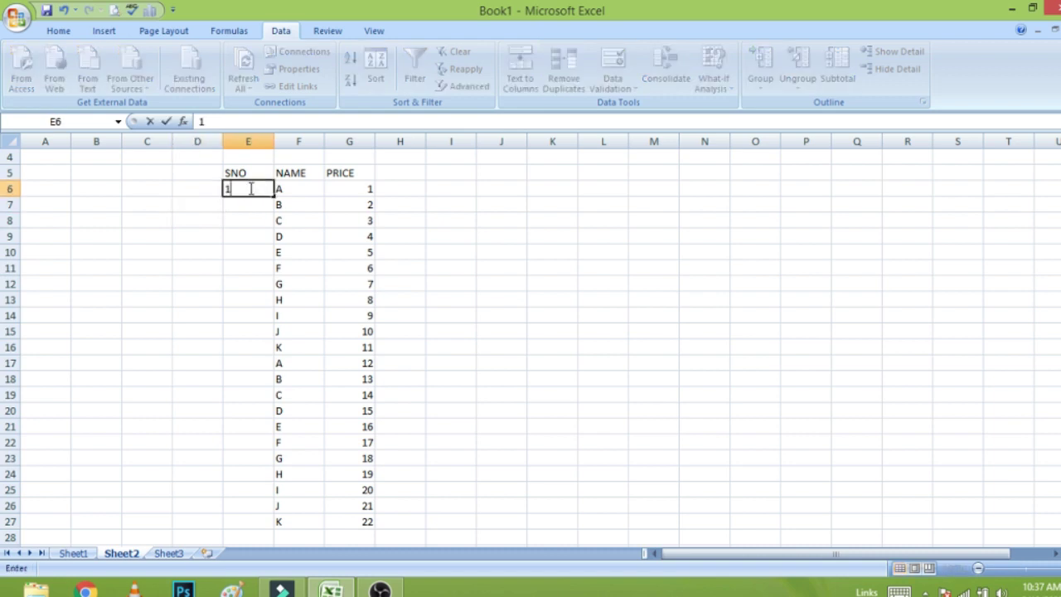
{"action": "key", "text": "Return"}
{"action": "type", "text": "2"}
{"action": "key", "text": "Return"}
{"action": "type", "text": "3"}
{"action": "key", "text": "Return"}
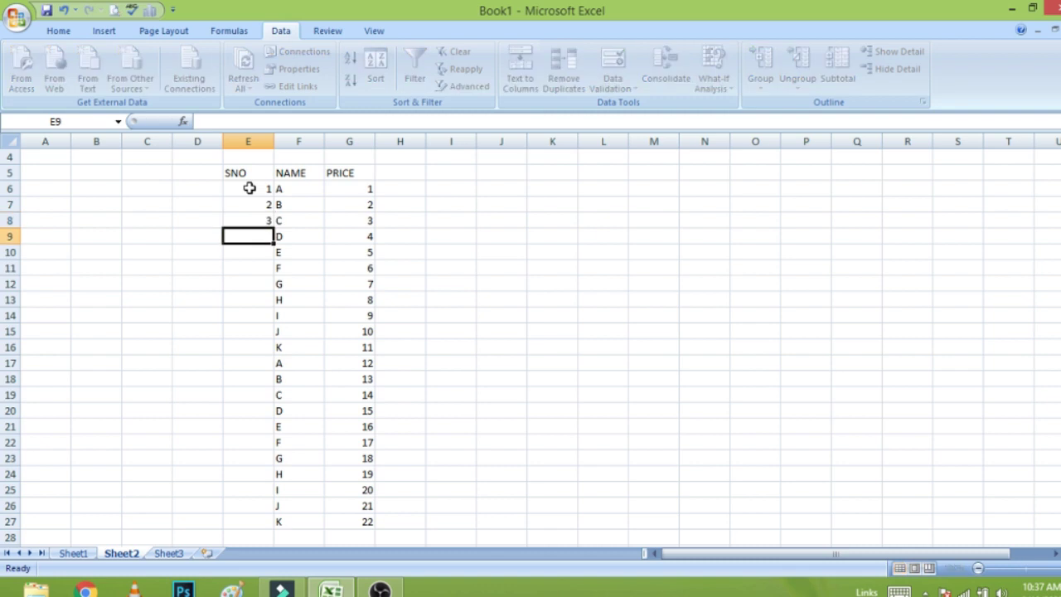
{"action": "type", "text": "4"}
{"action": "key", "text": "Return"}
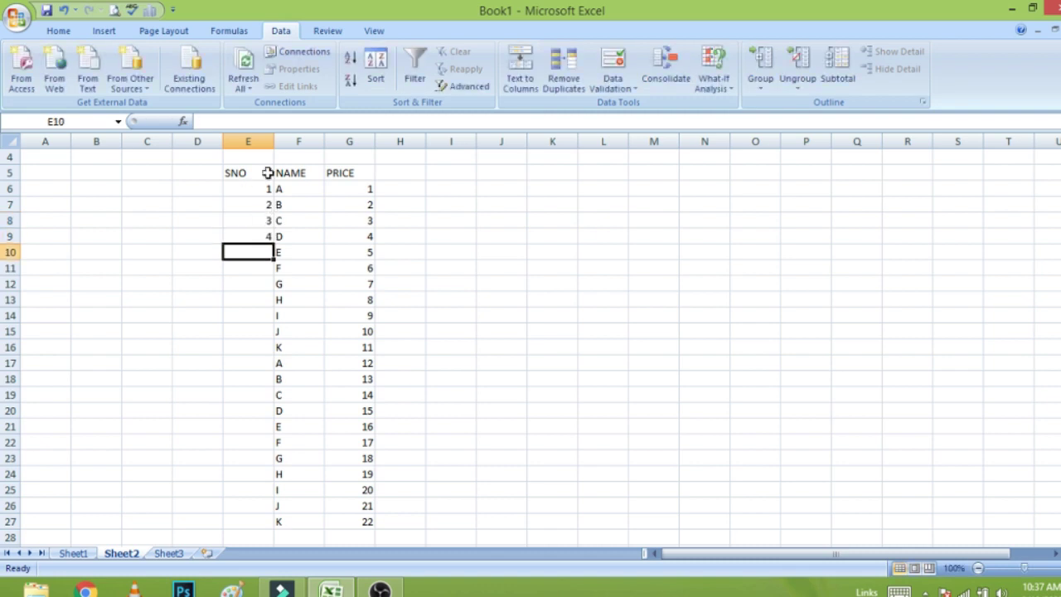
{"action": "left_click_drag", "start_coordinate": [263, 191], "coordinate": [264, 233]}
{"action": "key", "text": "Delete"}
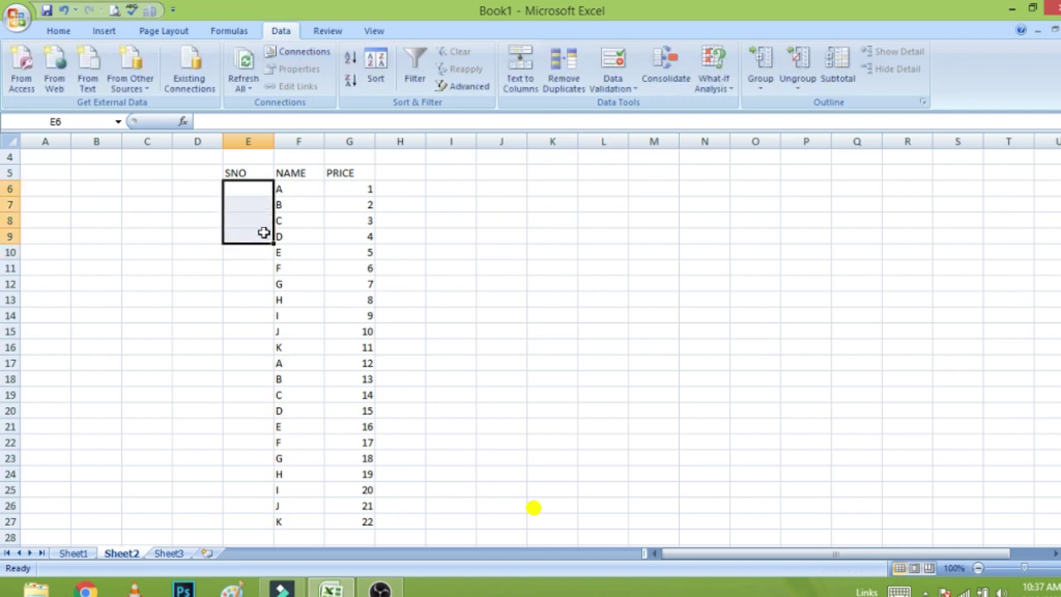
{"action": "left_click", "coordinate": [572, 252]}
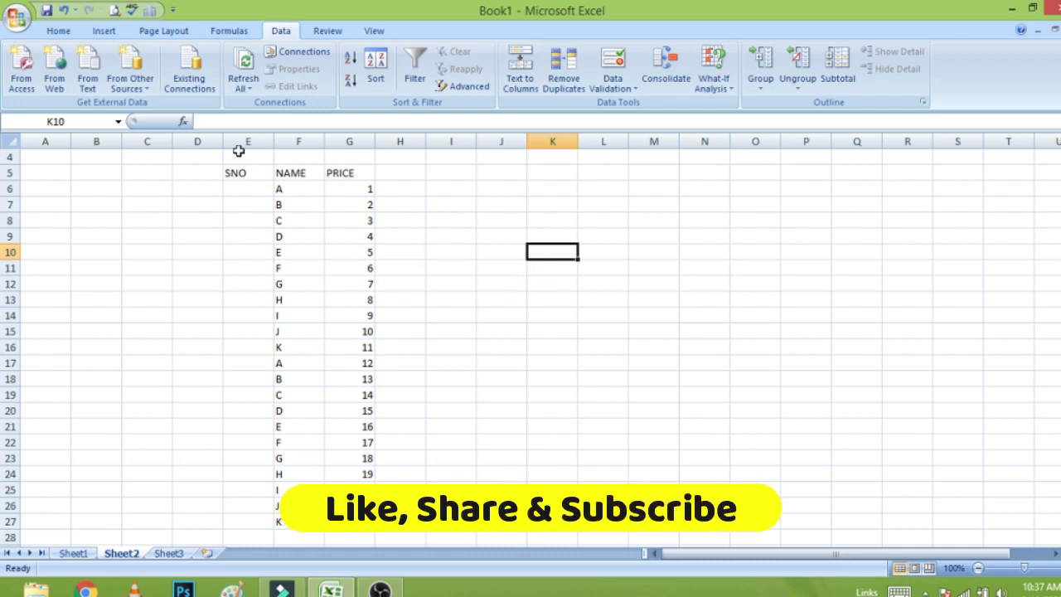
- Enter 1 in E6 and 2 in E7 and select the pair
{"action": "left_click", "coordinate": [256, 185]}
{"action": "type", "text": "1"}
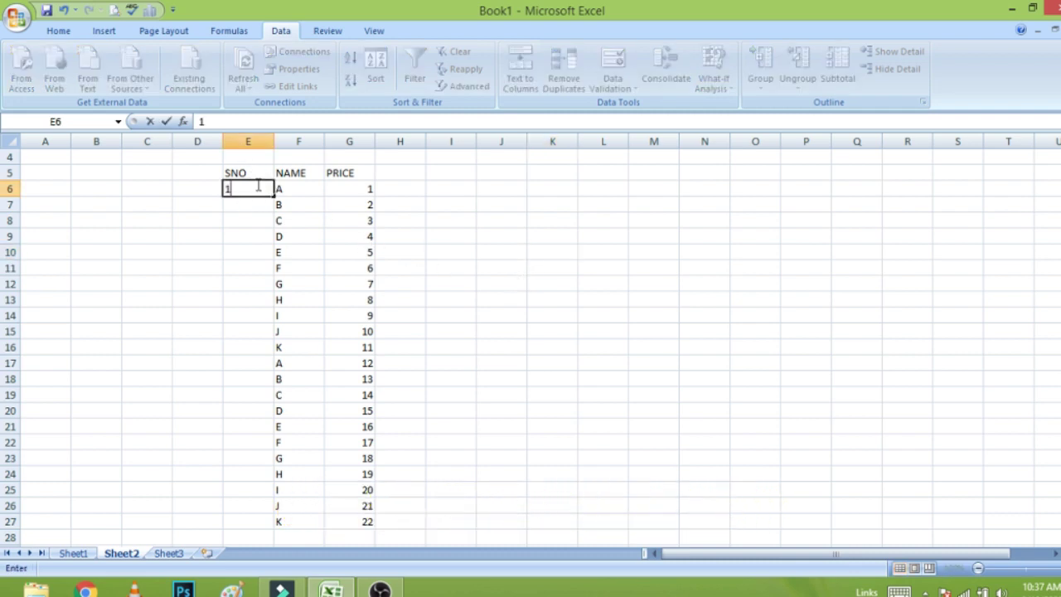
{"action": "key", "text": "Return"}
{"action": "type", "text": "2"}
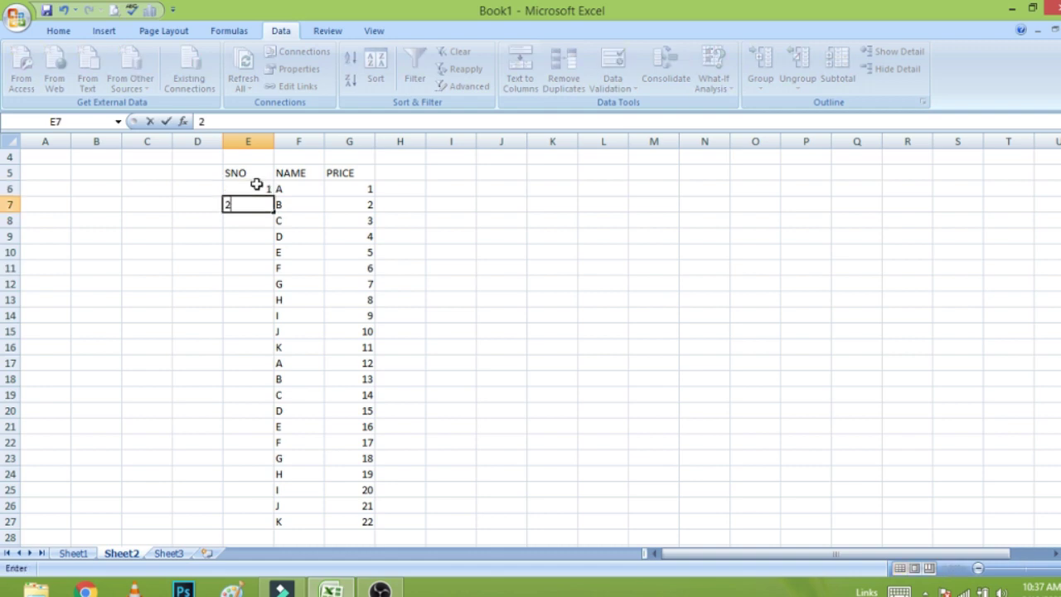
{"action": "key", "text": "Return"}
{"action": "left_click", "coordinate": [537, 216]}
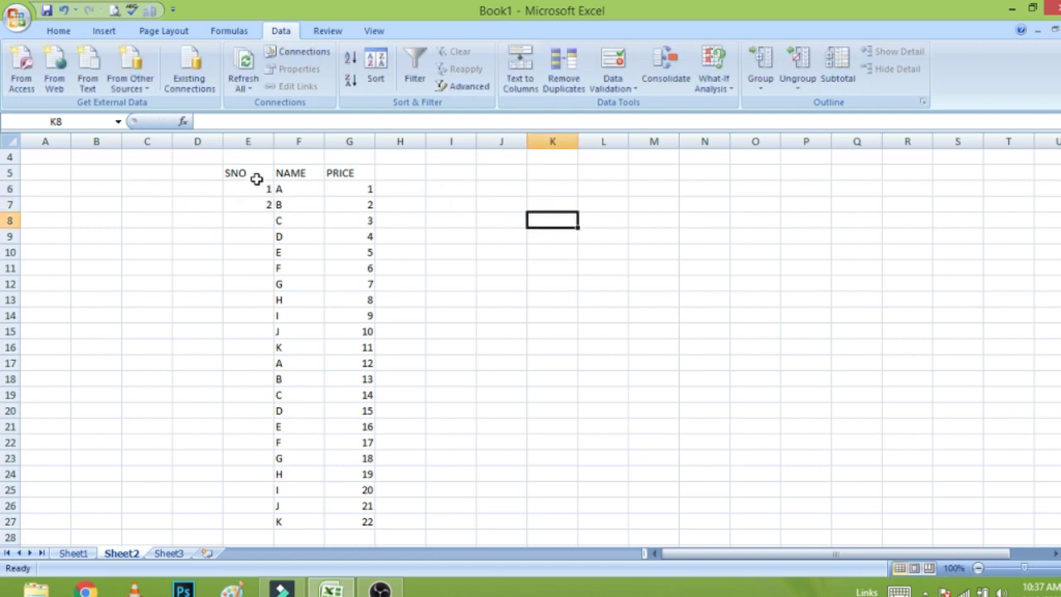
{"action": "left_click_drag", "start_coordinate": [253, 175], "coordinate": [269, 205]}
{"action": "left_click", "coordinate": [390, 218]}
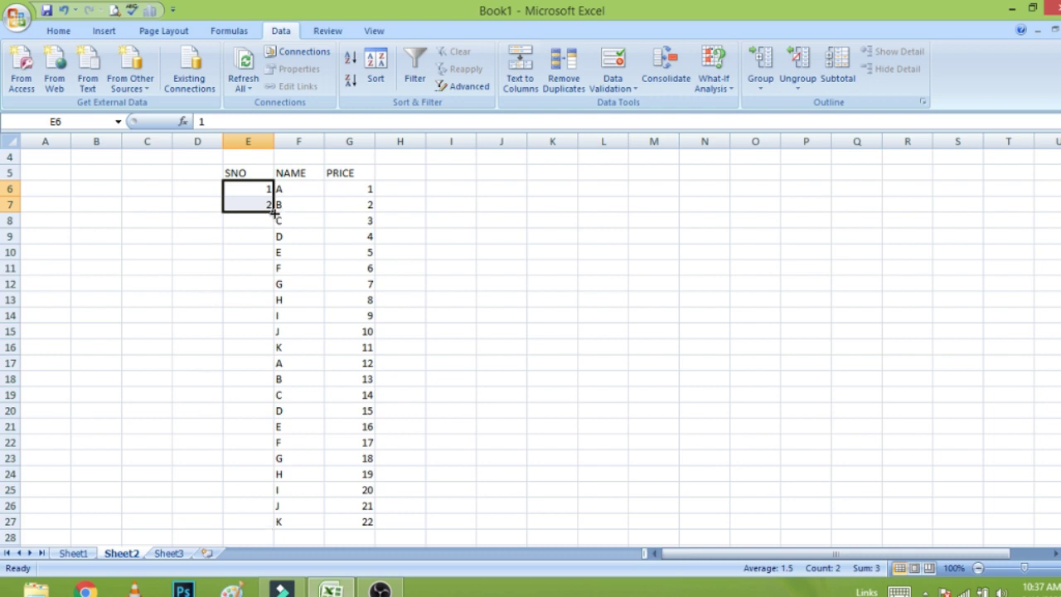
- Fill the SNO series down with the fill handle, then undo it back to 1 and 2
{"action": "double_click", "coordinate": [274, 213]}
{"action": "left_click", "coordinate": [547, 408]}
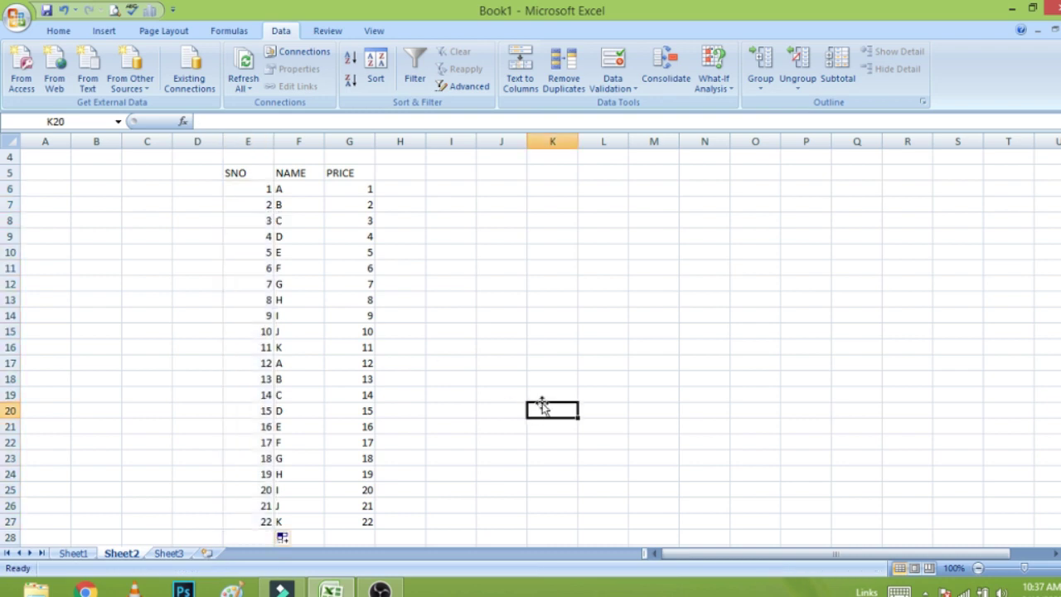
{"action": "scroll", "coordinate": [552, 365], "scroll_direction": "down", "scroll_amount": 4}
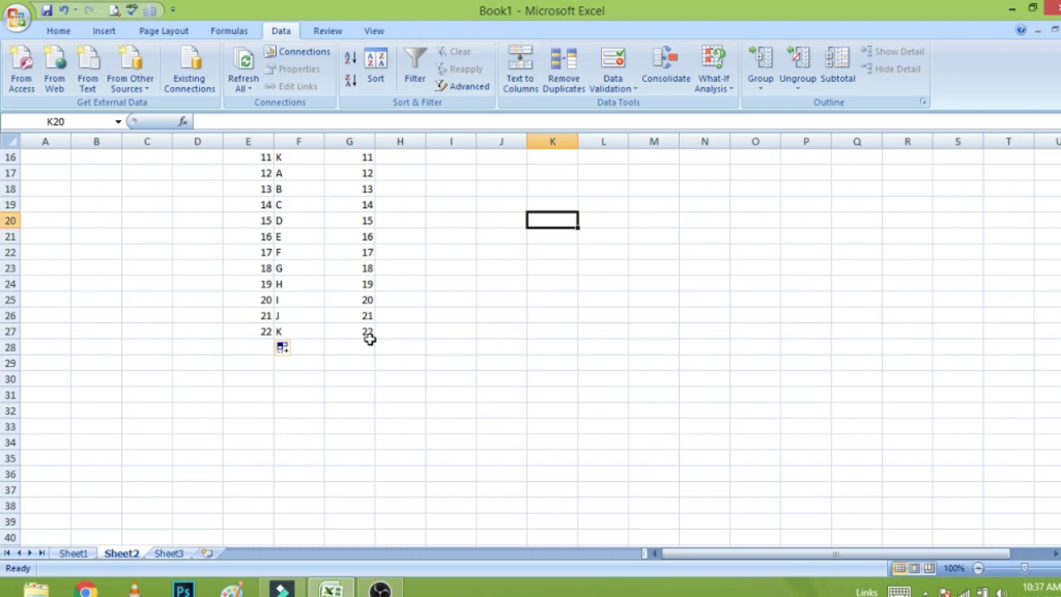
{"action": "scroll", "coordinate": [370, 339], "scroll_direction": "up", "scroll_amount": 3}
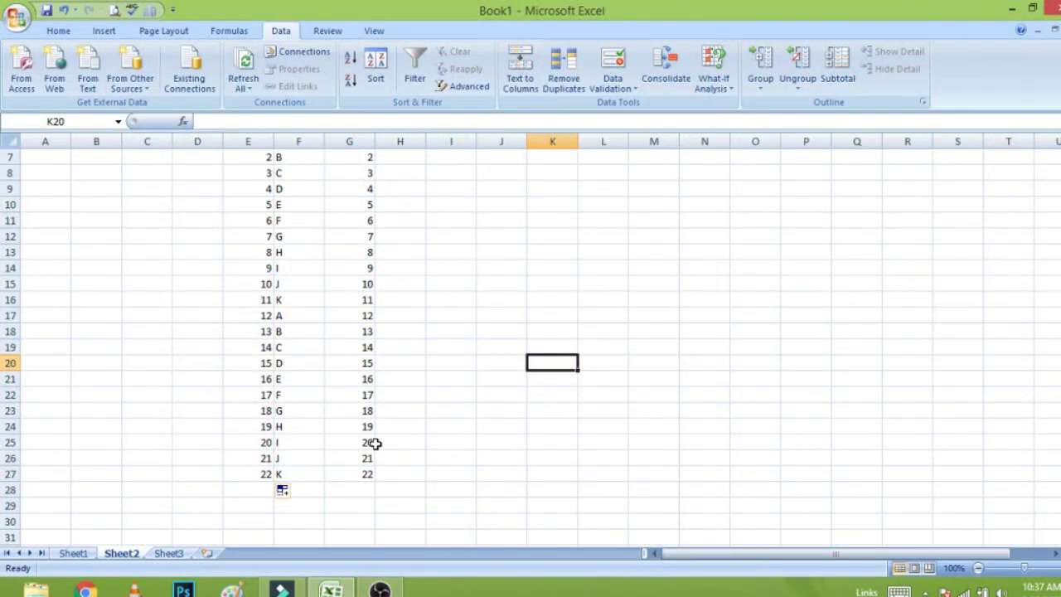
{"action": "key", "text": "ctrl+z"}
- Delete the name J from F15
{"action": "scroll", "coordinate": [328, 353], "scroll_direction": "up", "scroll_amount": 2}
{"action": "scroll", "coordinate": [318, 377], "scroll_direction": "down", "scroll_amount": 2}
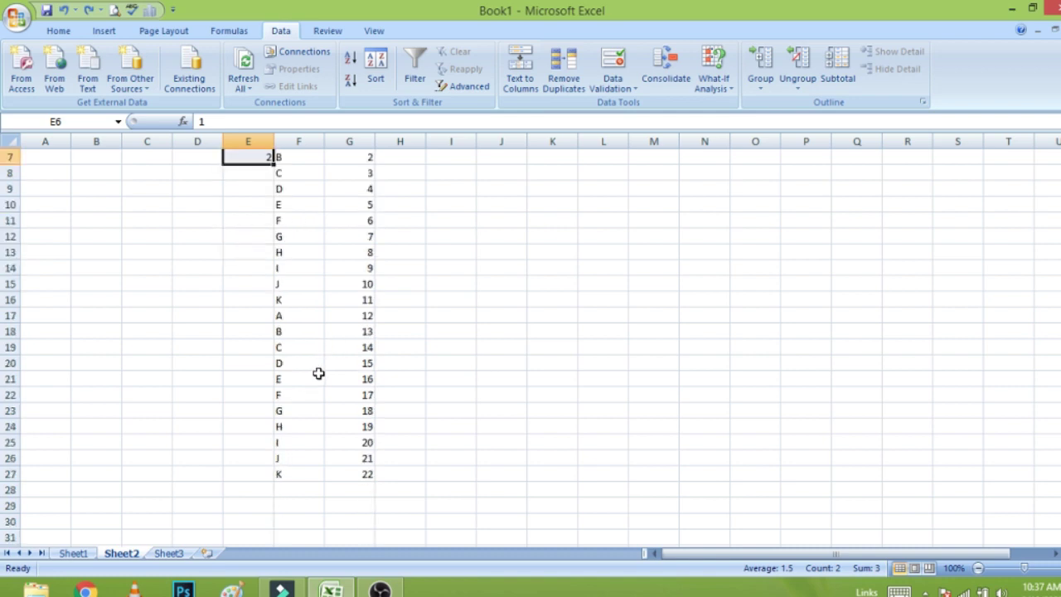
{"action": "left_click", "coordinate": [279, 287]}
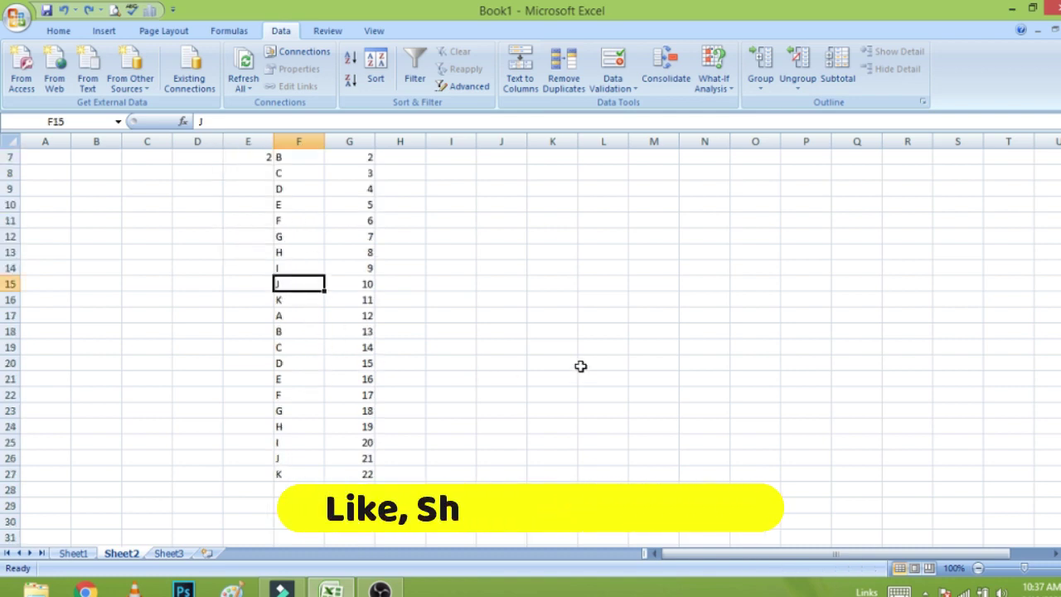
{"action": "key", "text": "Delete"}
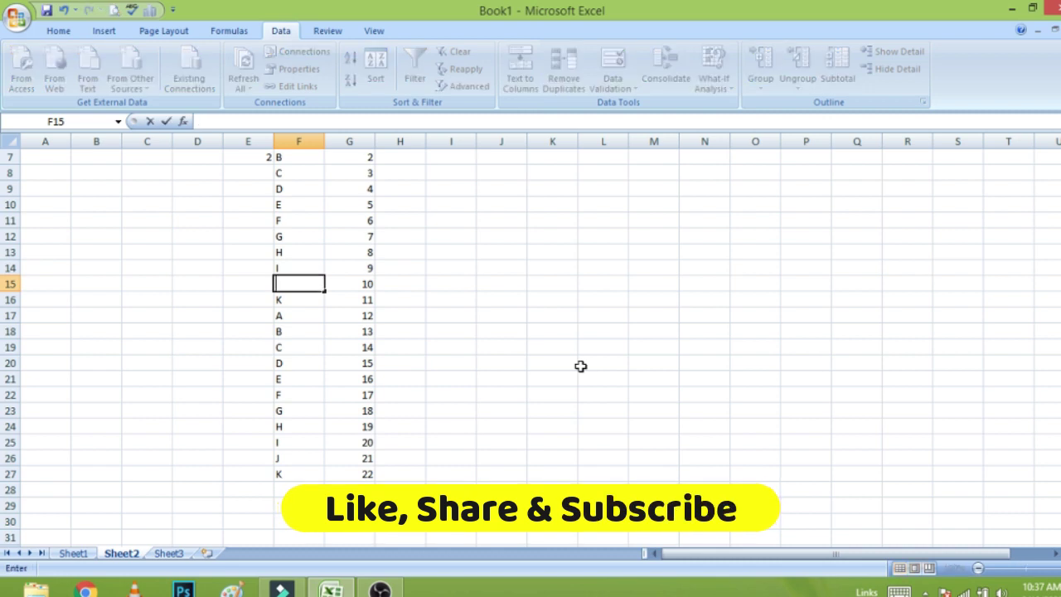
{"action": "left_click", "coordinate": [581, 366]}
- Delete the SNO numbers in E6:E14
{"action": "scroll", "coordinate": [538, 282], "scroll_direction": "up", "scroll_amount": 2}
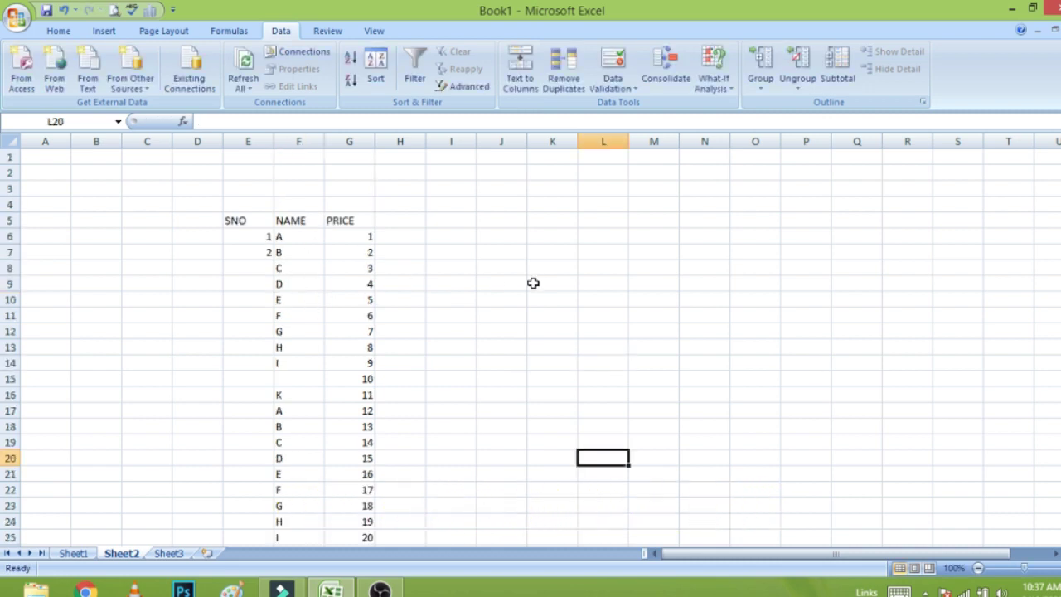
{"action": "left_click_drag", "start_coordinate": [264, 235], "coordinate": [275, 369]}
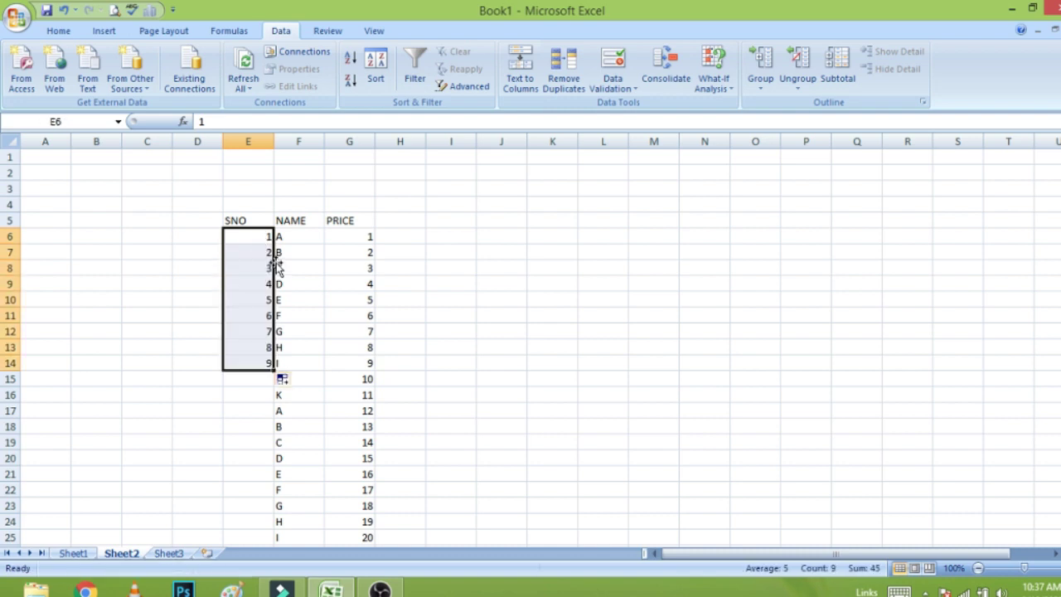
{"action": "left_click", "coordinate": [467, 362]}
{"action": "left_click", "coordinate": [307, 382]}
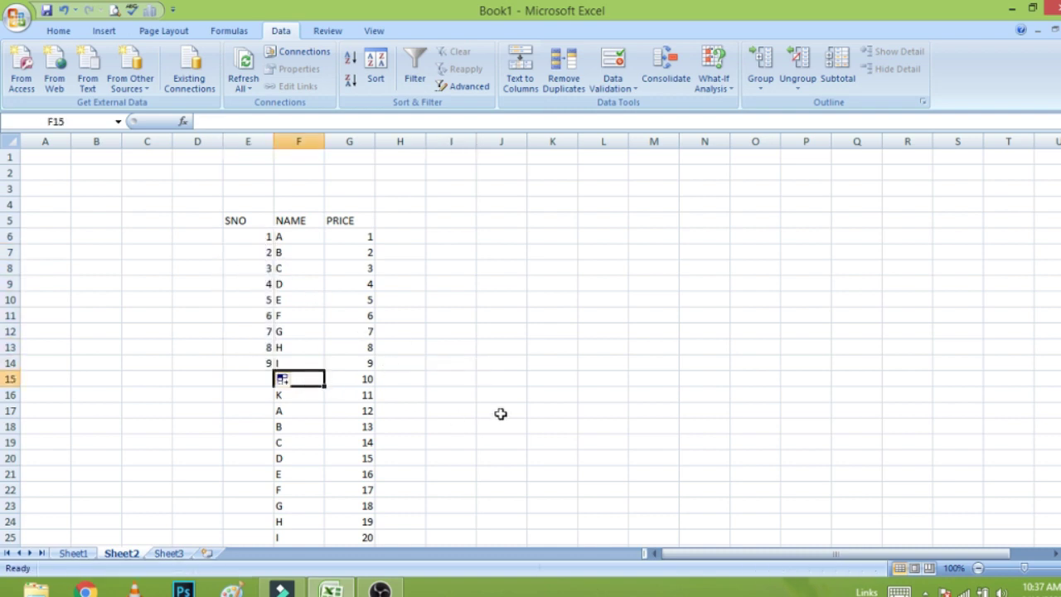
{"action": "left_click", "coordinate": [519, 394]}
{"action": "left_click", "coordinate": [302, 378]}
{"action": "left_click_drag", "start_coordinate": [253, 236], "coordinate": [262, 367]}
{"action": "key", "text": "Delete"}
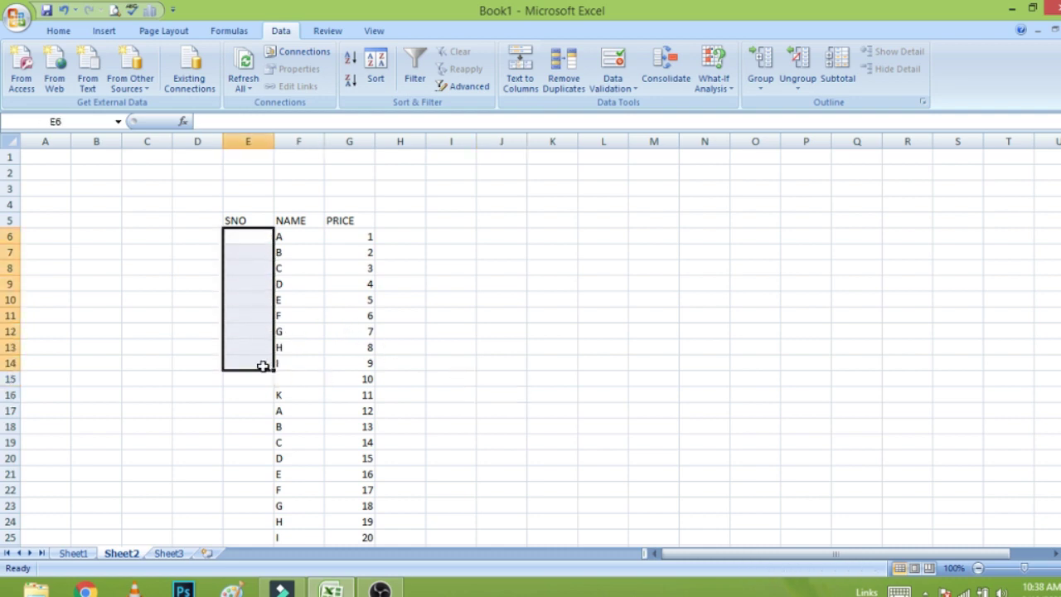
{"action": "left_click", "coordinate": [451, 348]}
- Enter the name J in F15
{"action": "left_click", "coordinate": [294, 381]}
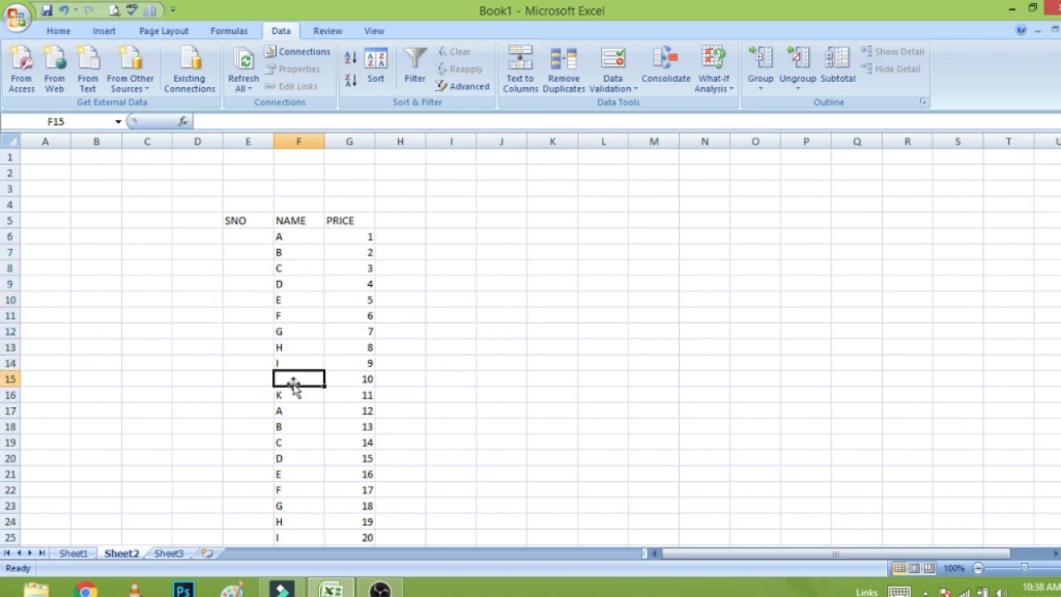
{"action": "type", "text": "J"}
{"action": "key", "text": "Return"}
- Enter 1 and 2 in E6:E7 and extend the series to 22 down E6:E27
{"action": "left_click", "coordinate": [244, 236]}
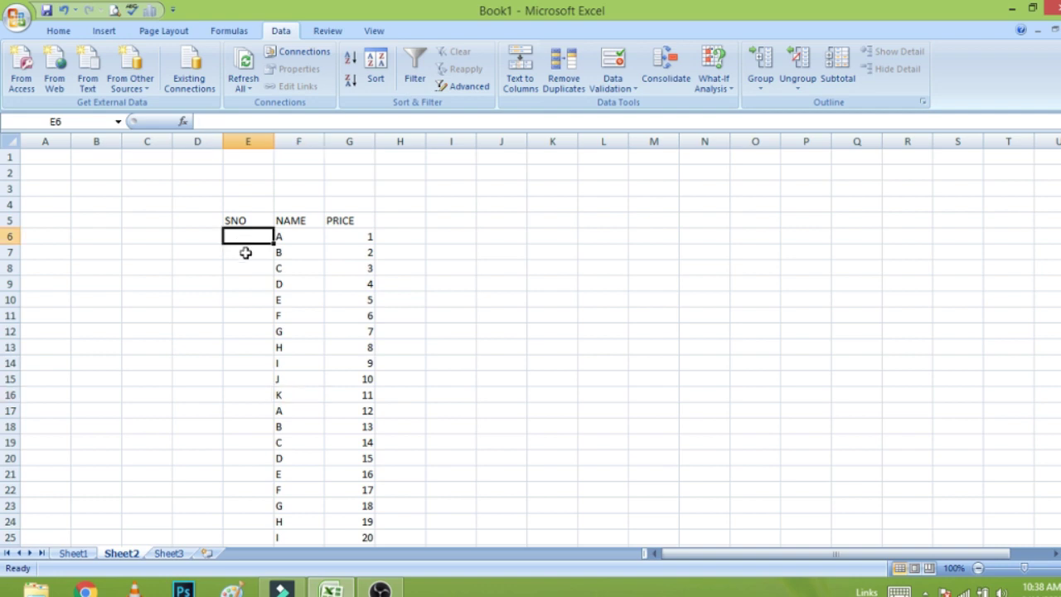
{"action": "type", "text": "1"}
{"action": "key", "text": "Return"}
{"action": "type", "text": "2"}
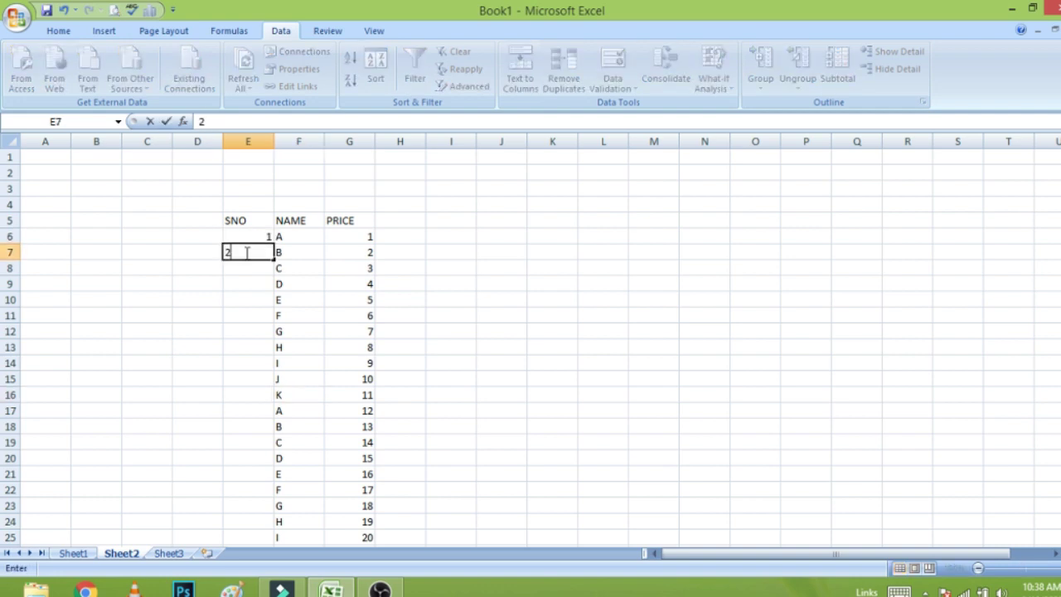
{"action": "key", "text": "Return"}
{"action": "mouse_move", "coordinate": [238, 237]}
{"action": "left_mouse_down"}
{"action": "mouse_move", "coordinate": [270, 269]}
{"action": "mouse_move", "coordinate": [274, 260]}
{"action": "mouse_move", "coordinate": [495, 373]}
{"action": "left_mouse_up"}
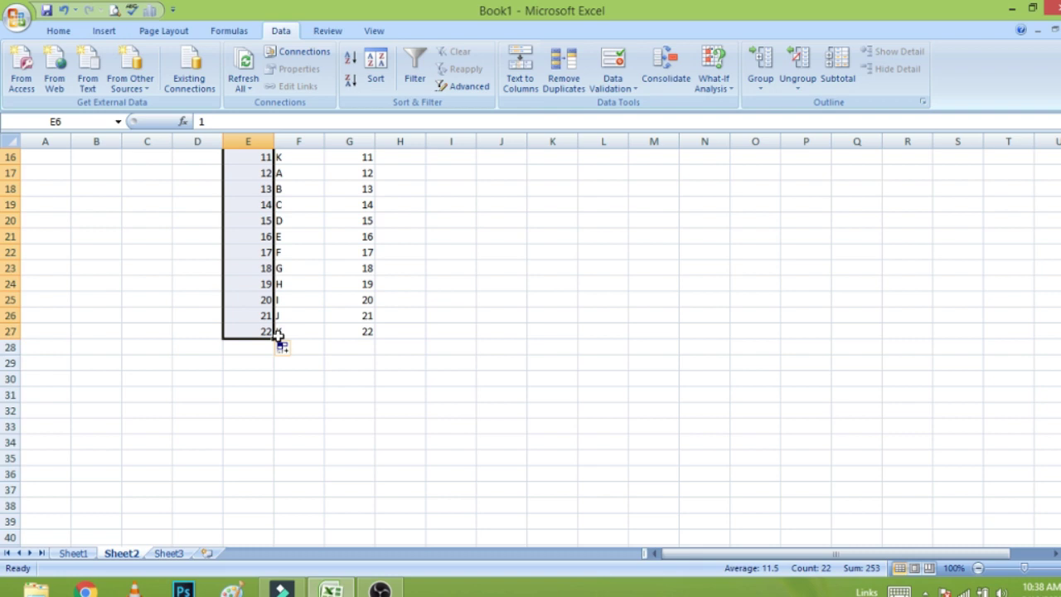
{"action": "left_click", "coordinate": [550, 329]}
{"action": "double_click", "coordinate": [548, 329]}
{"action": "scroll", "coordinate": [548, 329], "scroll_direction": "up", "scroll_amount": 5}
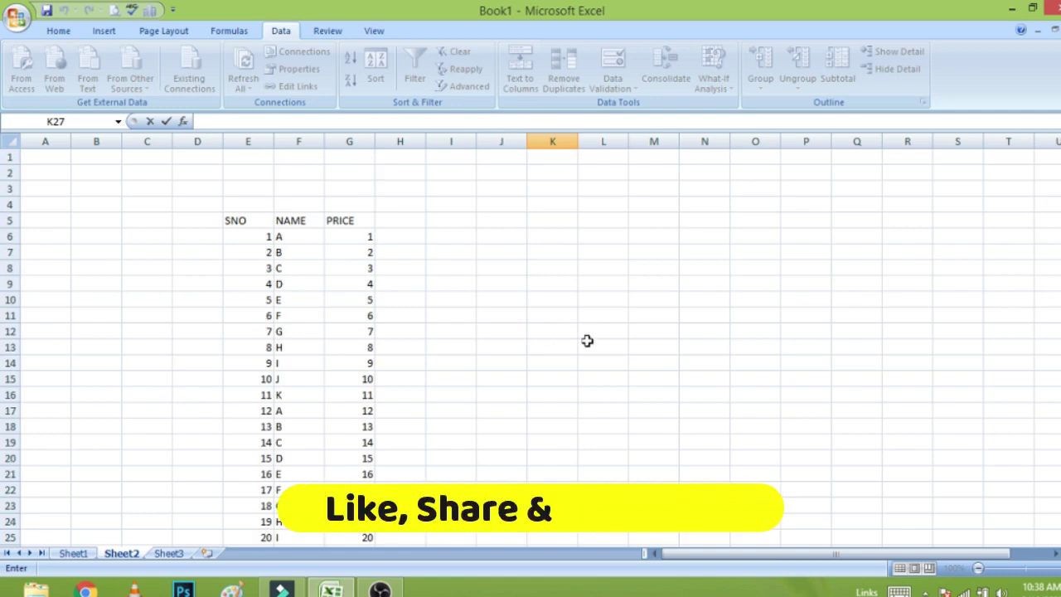
{"action": "left_click_drag", "start_coordinate": [240, 220], "coordinate": [344, 220]}
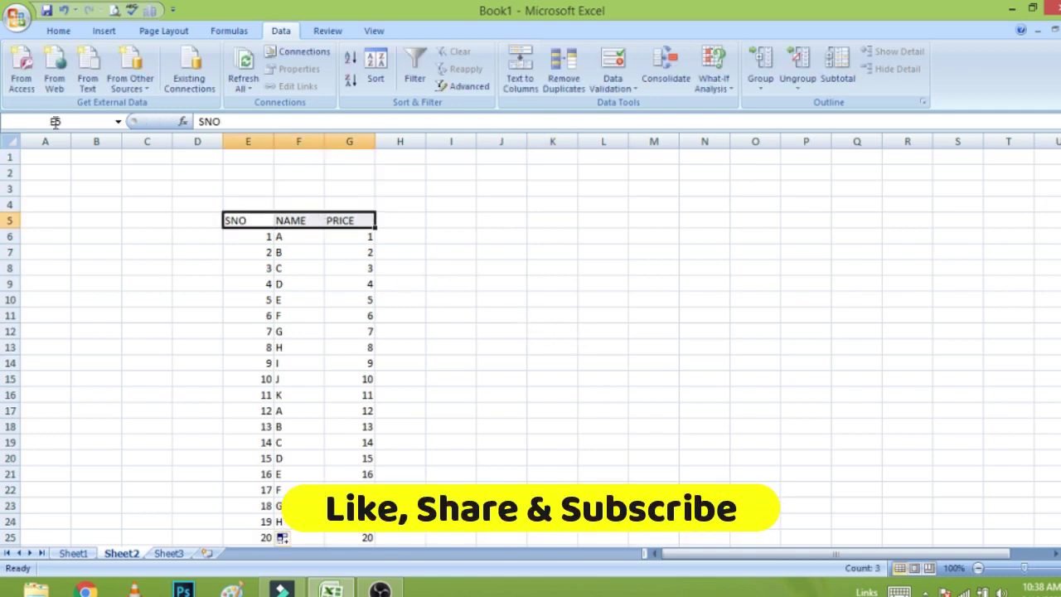
- Give the E5:G5 header a yellow fill and all borders
{"action": "left_click", "coordinate": [58, 30]}
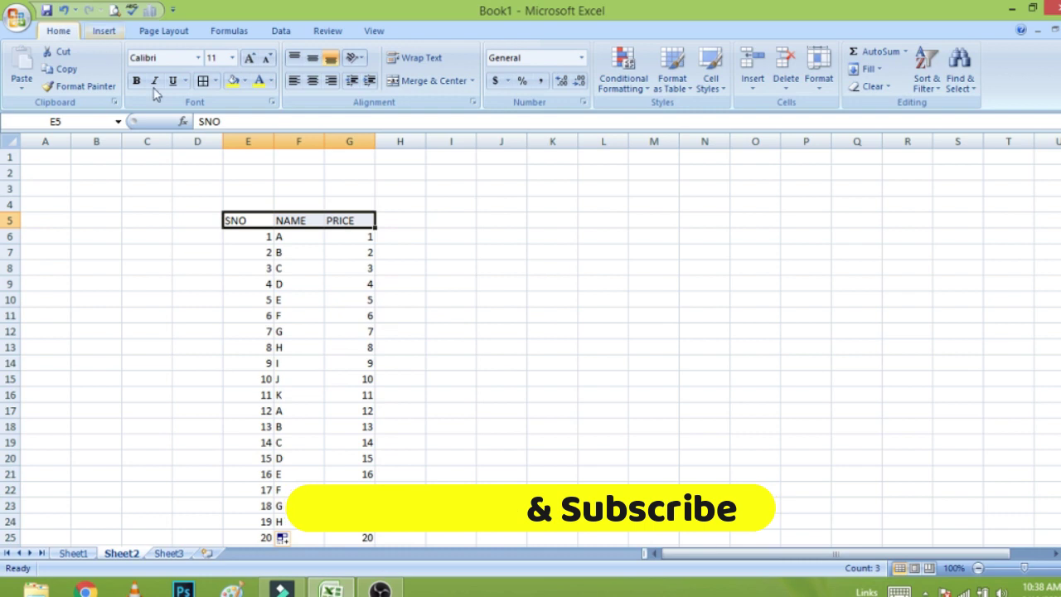
{"action": "left_click", "coordinate": [236, 83]}
{"action": "left_click", "coordinate": [383, 204]}
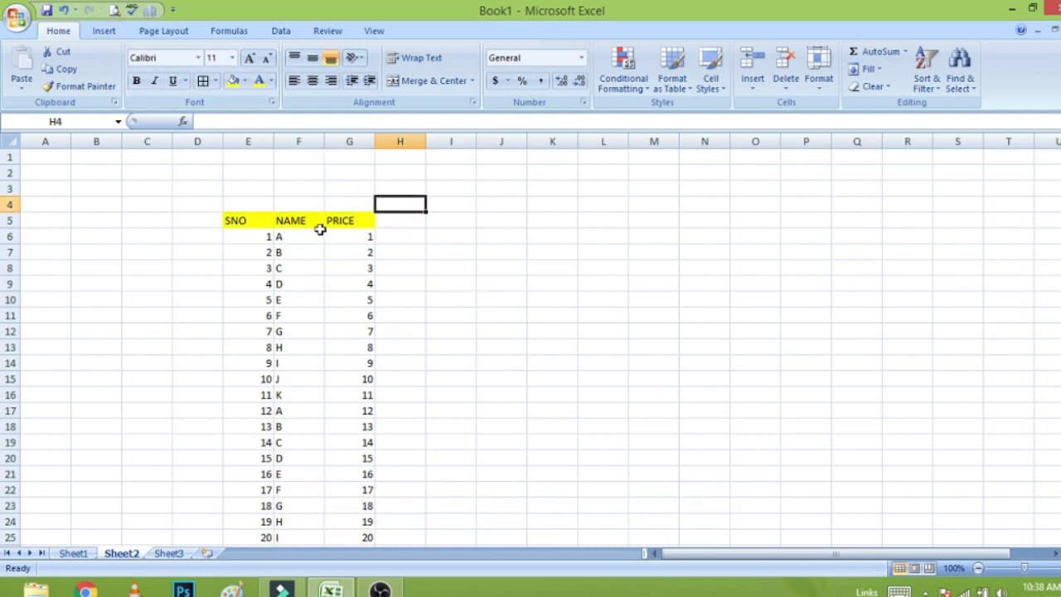
{"action": "left_click", "coordinate": [261, 219]}
{"action": "left_click_drag", "start_coordinate": [261, 219], "coordinate": [346, 220]}
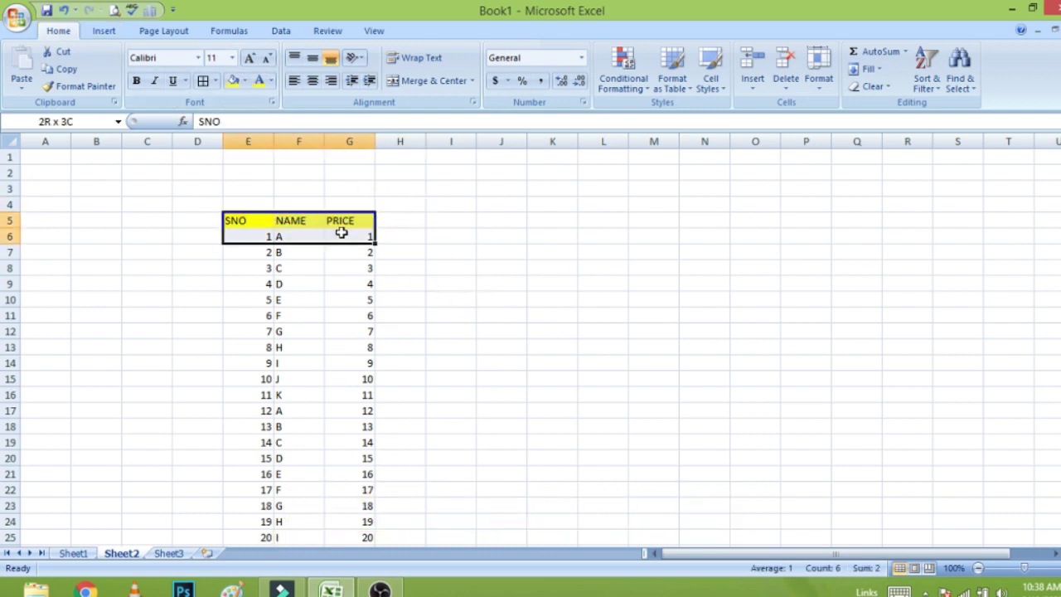
{"action": "left_click", "coordinate": [215, 80]}
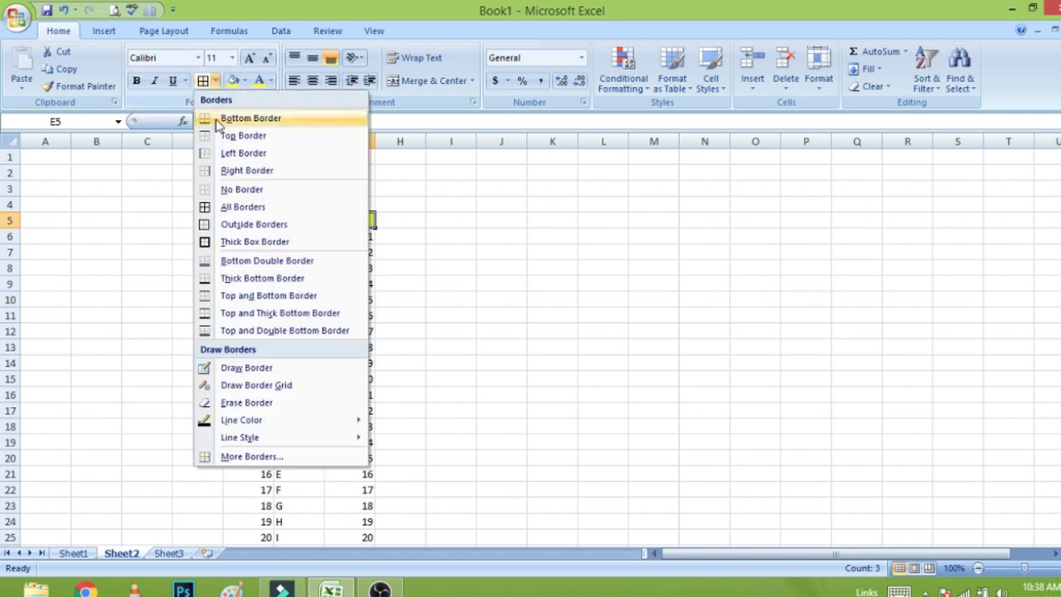
{"action": "left_click", "coordinate": [246, 207]}
- Enlarge the header text to size 20 and widen columns E–G to fit
{"action": "left_click", "coordinate": [515, 266]}
{"action": "left_click_drag", "start_coordinate": [245, 220], "coordinate": [347, 220]}
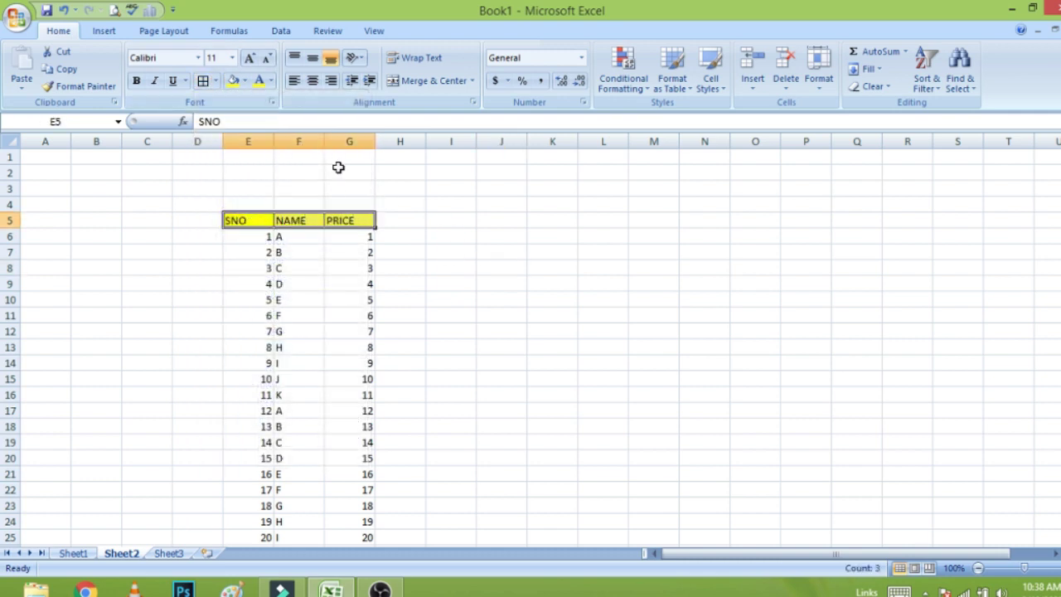
{"action": "left_click", "coordinate": [250, 58]}
{"action": "left_click", "coordinate": [251, 58]}
{"action": "left_click", "coordinate": [251, 58]}
{"action": "left_click", "coordinate": [251, 59]}
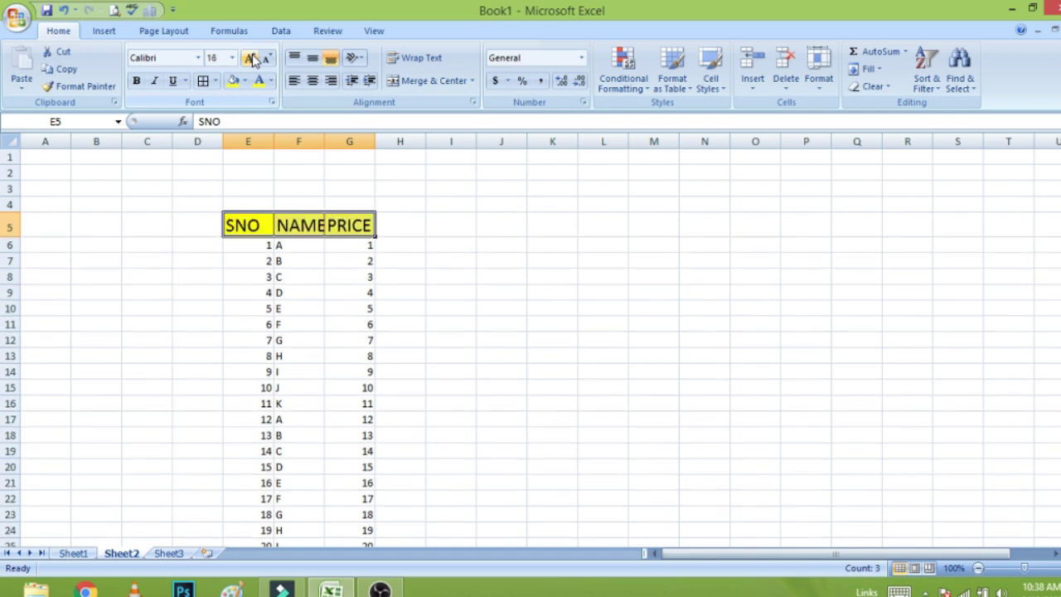
{"action": "left_click", "coordinate": [251, 58]}
{"action": "left_click_drag", "start_coordinate": [285, 142], "coordinate": [481, 142]}
{"action": "left_click", "coordinate": [557, 290]}
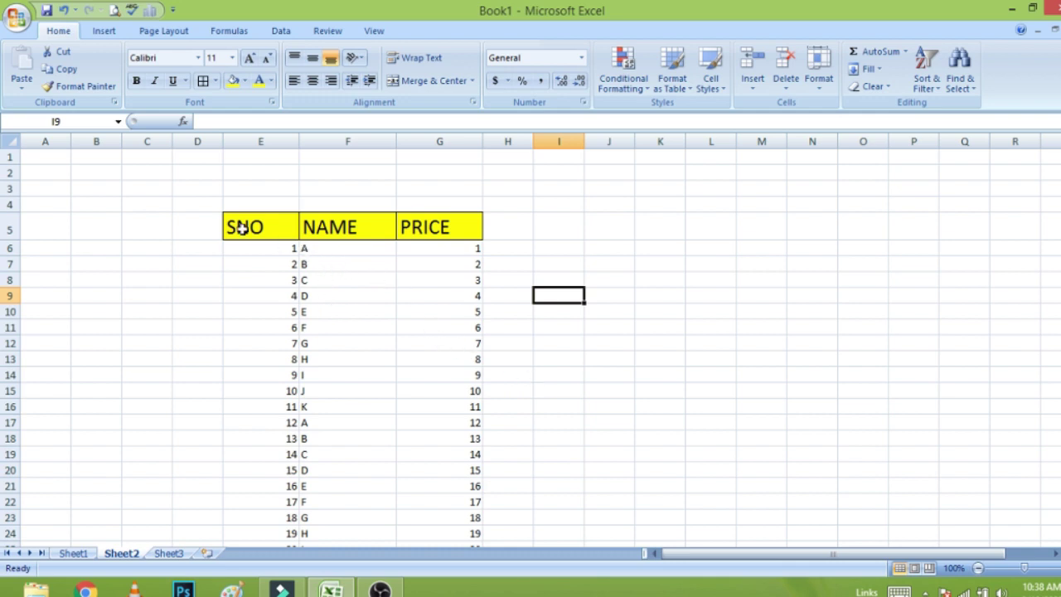
- Paint the header format onto row 15, undo it, then paint row 15's plain format onto row 12
{"action": "left_click_drag", "start_coordinate": [241, 227], "coordinate": [462, 232]}
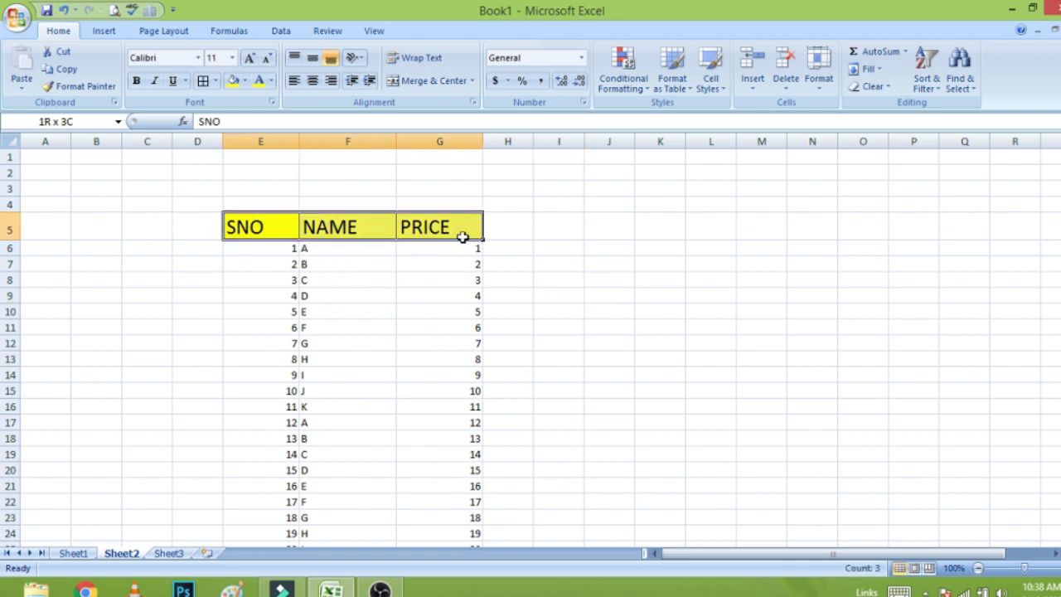
{"action": "left_click", "coordinate": [91, 87]}
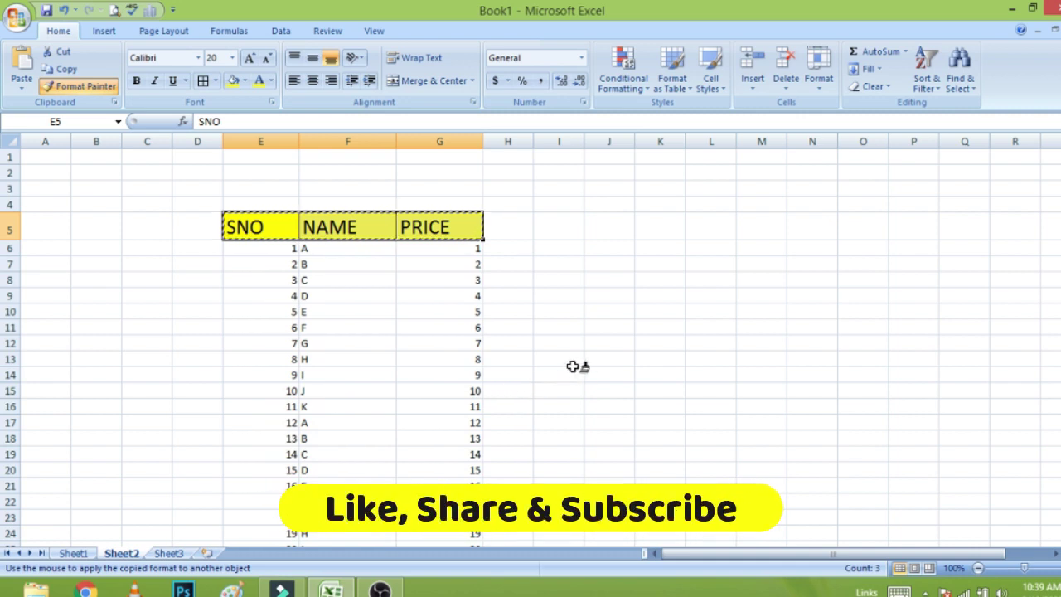
{"action": "left_click", "coordinate": [278, 391]}
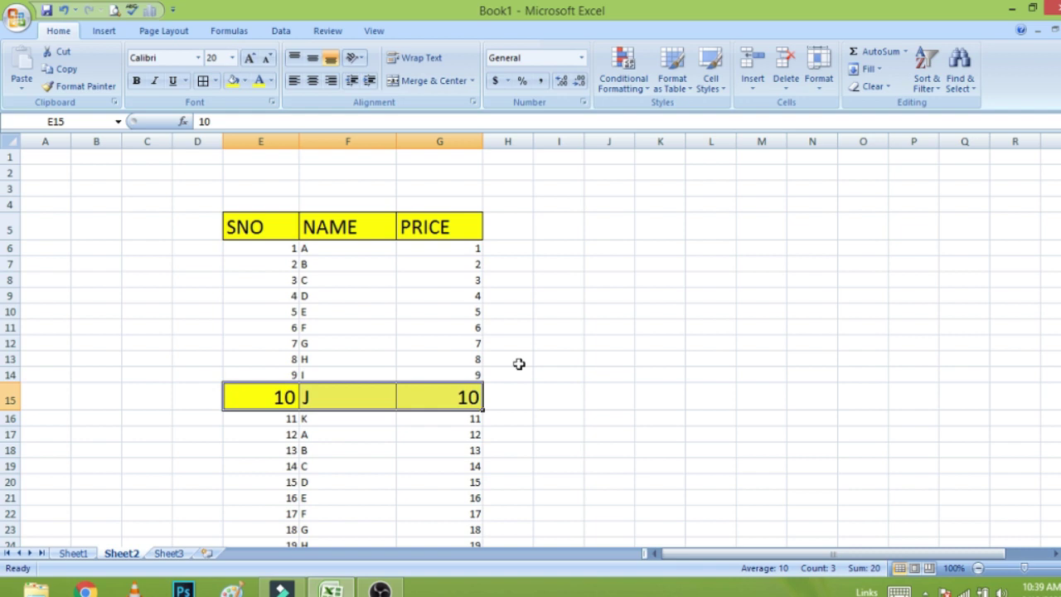
{"action": "key", "text": "ctrl+z"}
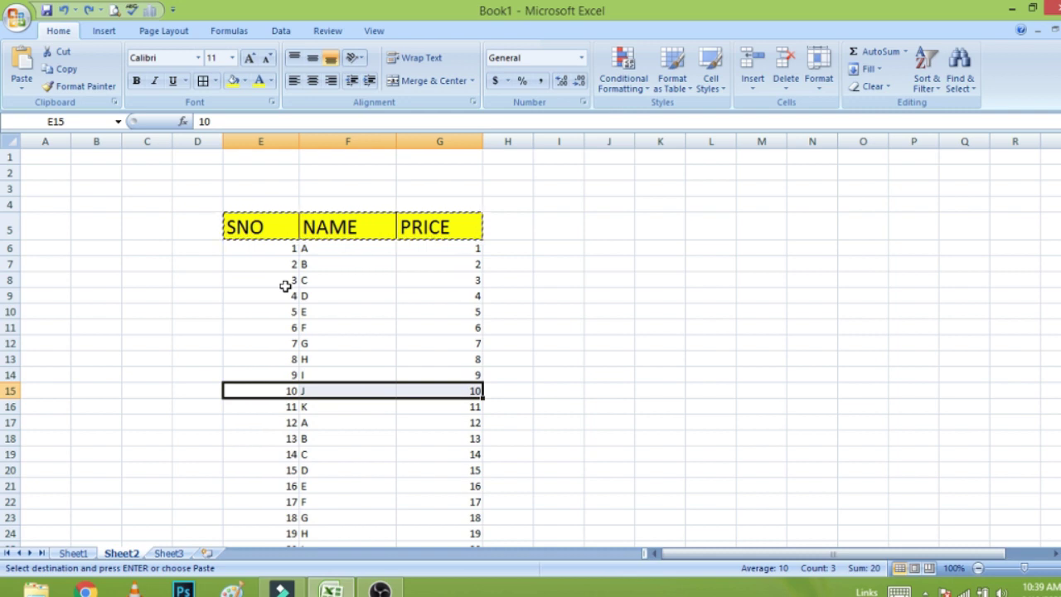
{"action": "left_click", "coordinate": [78, 86]}
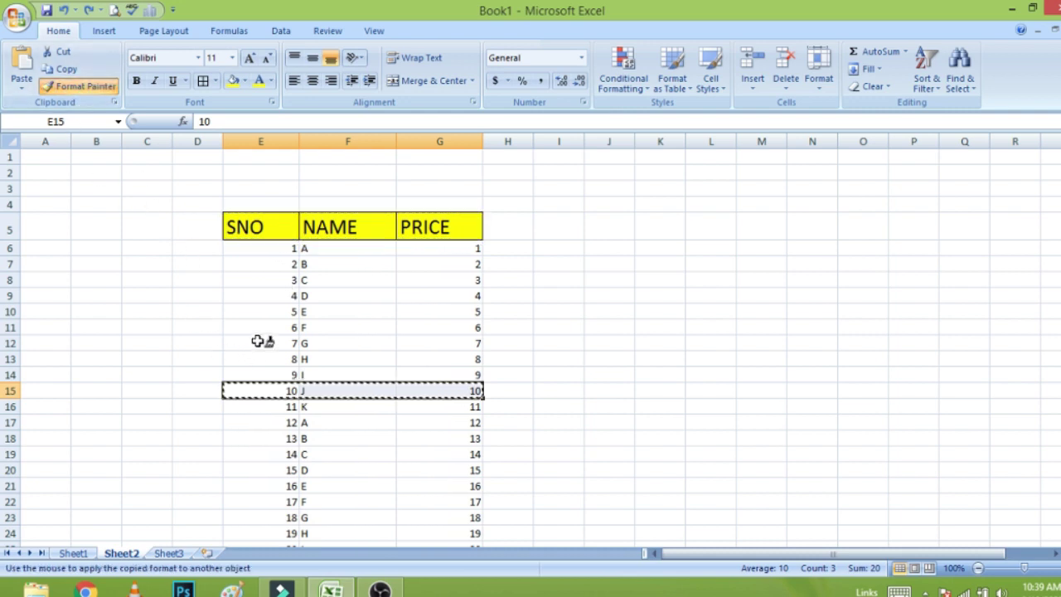
{"action": "left_click", "coordinate": [258, 343]}
{"action": "left_click", "coordinate": [546, 372]}
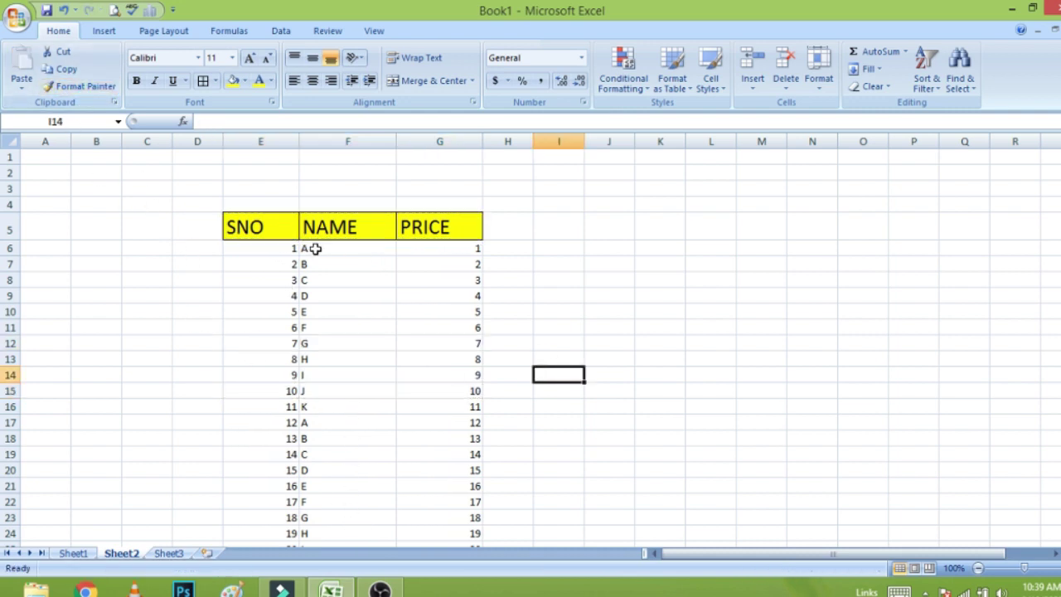
- Paint the yellow header format onto rows 11 and 14, then undo it
{"action": "left_click_drag", "start_coordinate": [258, 225], "coordinate": [424, 228]}
{"action": "left_click", "coordinate": [81, 86]}
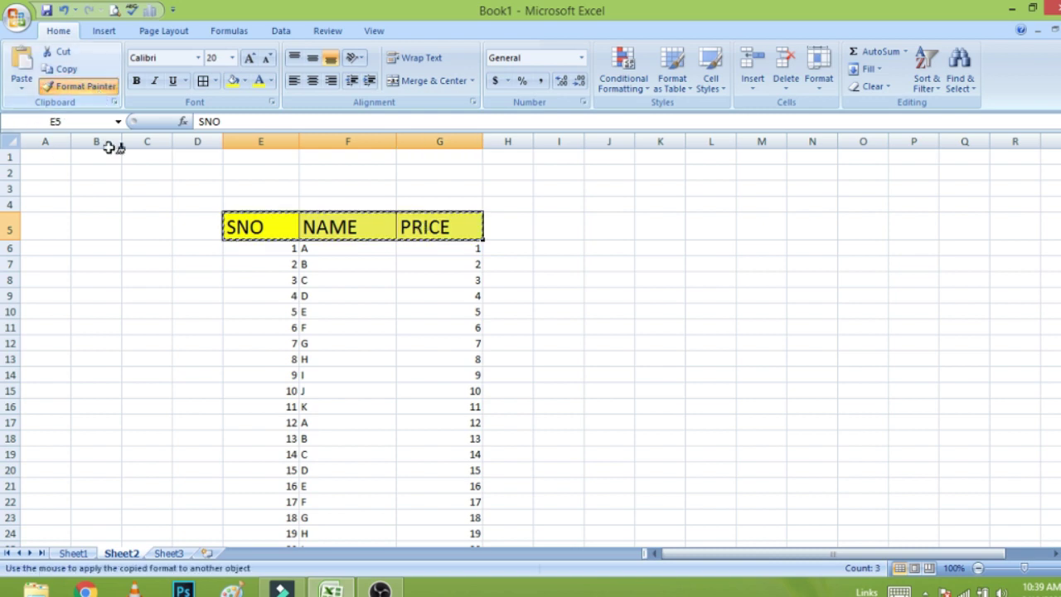
{"action": "left_click", "coordinate": [258, 336]}
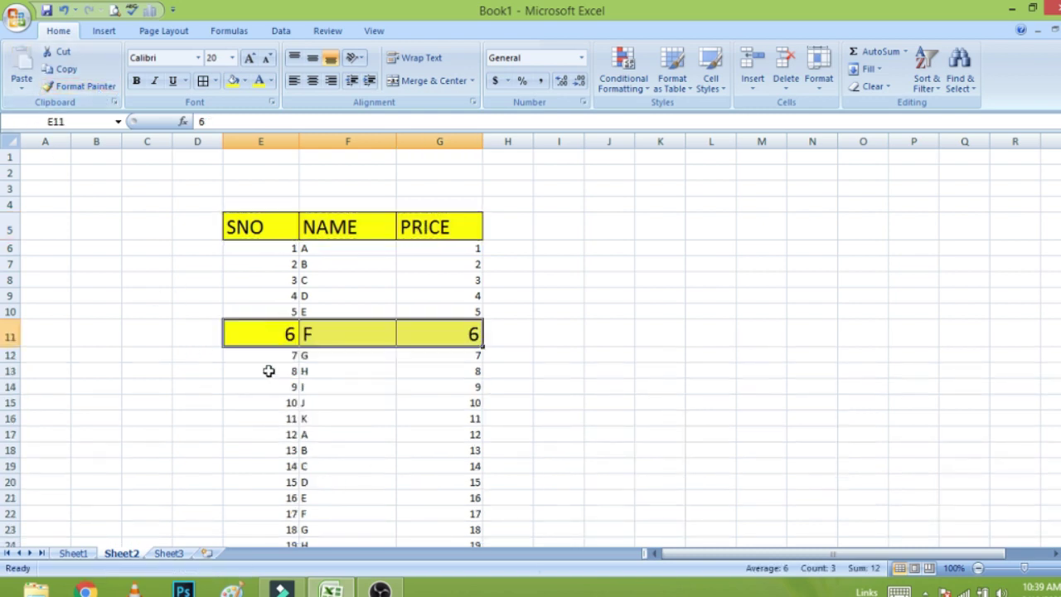
{"action": "left_click", "coordinate": [75, 91]}
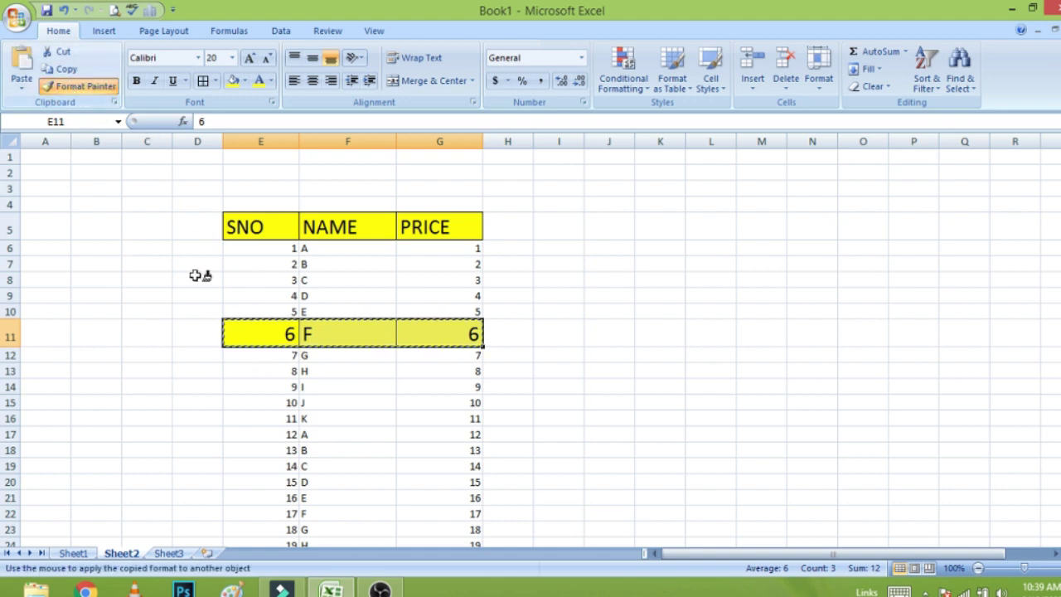
{"action": "left_click", "coordinate": [261, 390]}
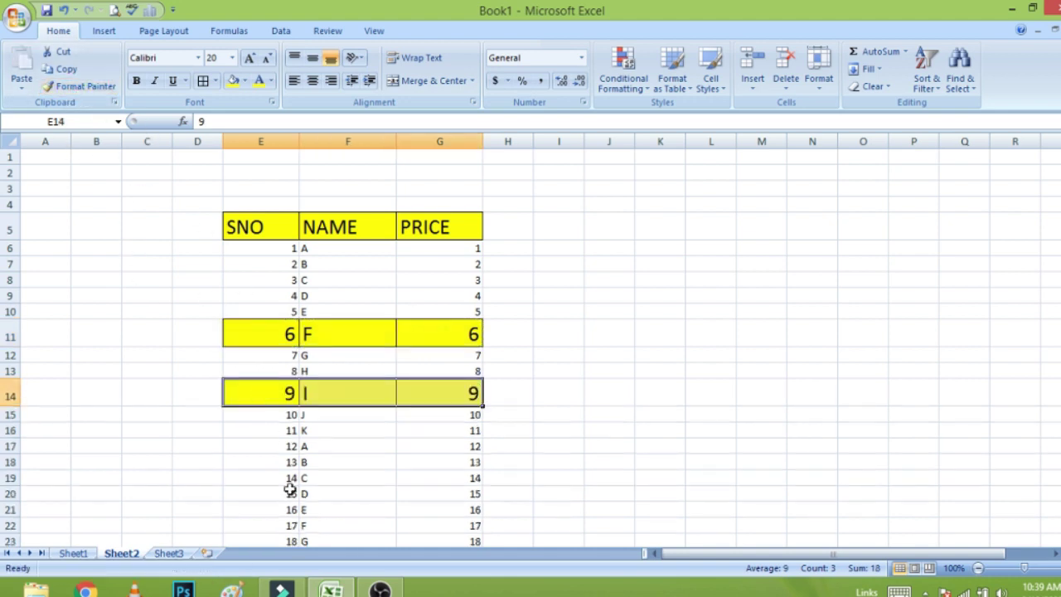
{"action": "key", "text": "ctrl+z"}
{"action": "key", "text": "ctrl+z"}
{"action": "left_click", "coordinate": [688, 451]}
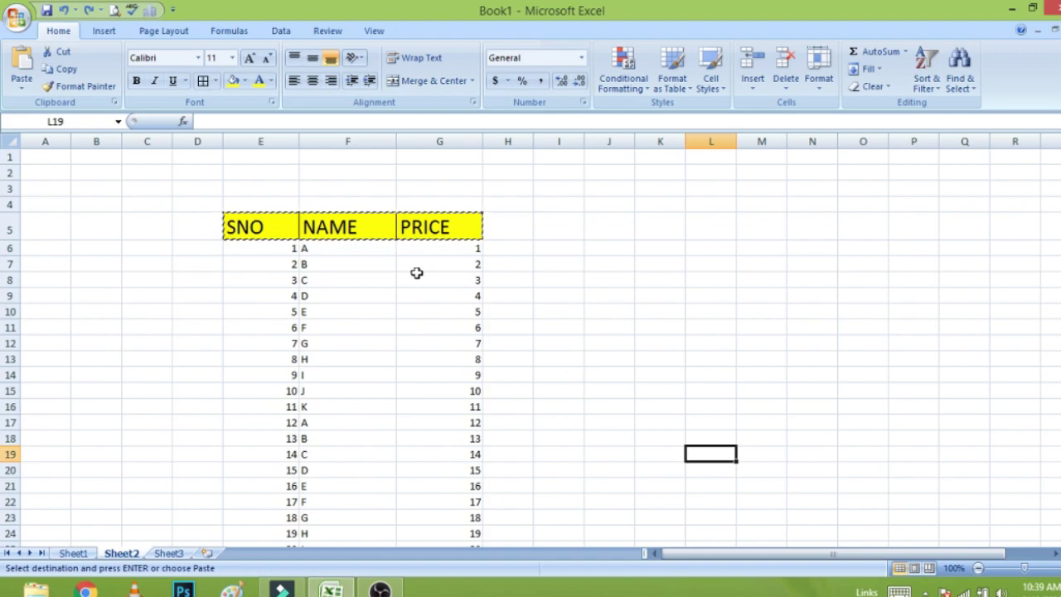
{"action": "left_click", "coordinate": [704, 287]}
- Lock Format Painter on the header and apply its format to rows 10, 13, 15 and 17
{"action": "left_click_drag", "start_coordinate": [249, 228], "coordinate": [438, 232]}
{"action": "left_click", "coordinate": [90, 92]}
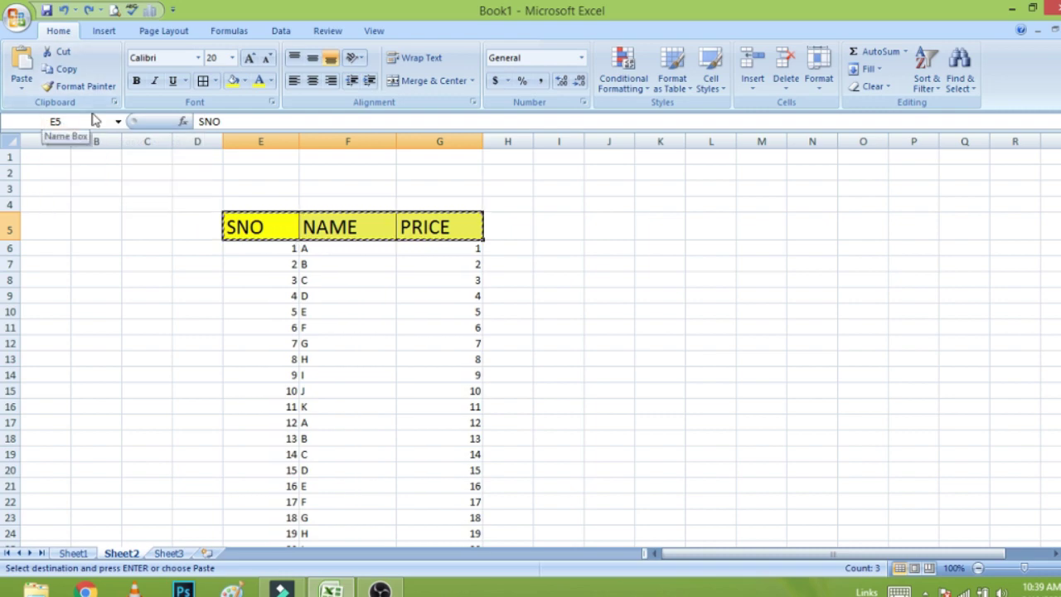
{"action": "left_click", "coordinate": [81, 90]}
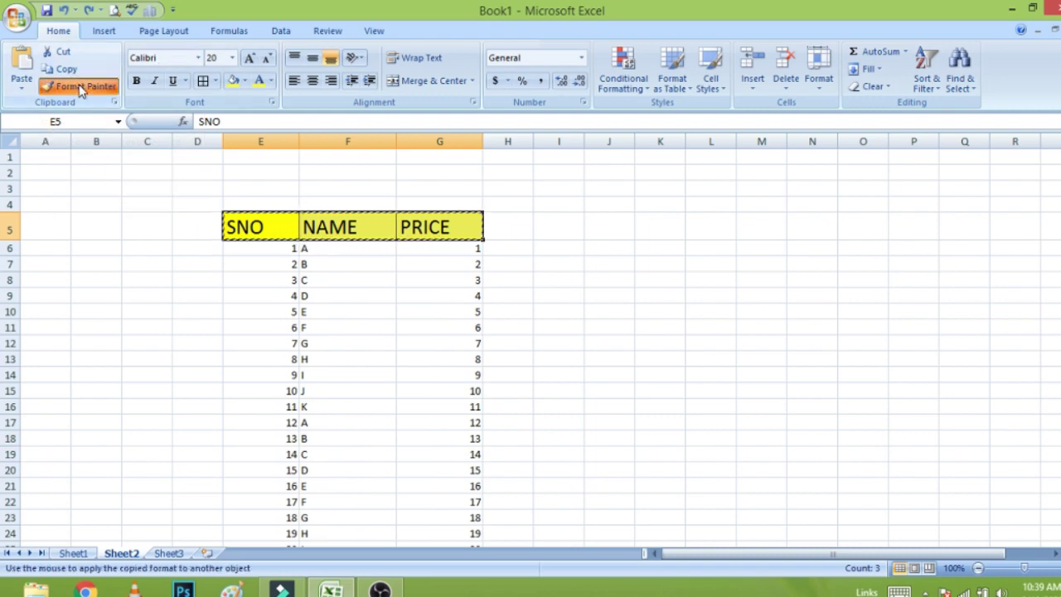
{"action": "left_click", "coordinate": [80, 89]}
{"action": "left_click", "coordinate": [91, 90]}
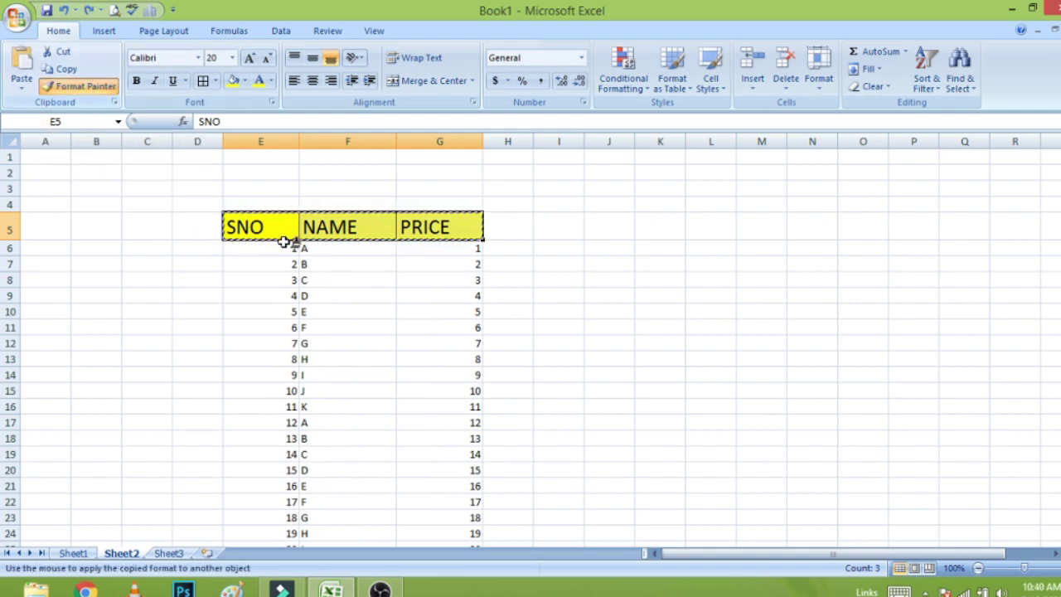
{"action": "left_click", "coordinate": [277, 309]}
{"action": "left_click", "coordinate": [264, 375]}
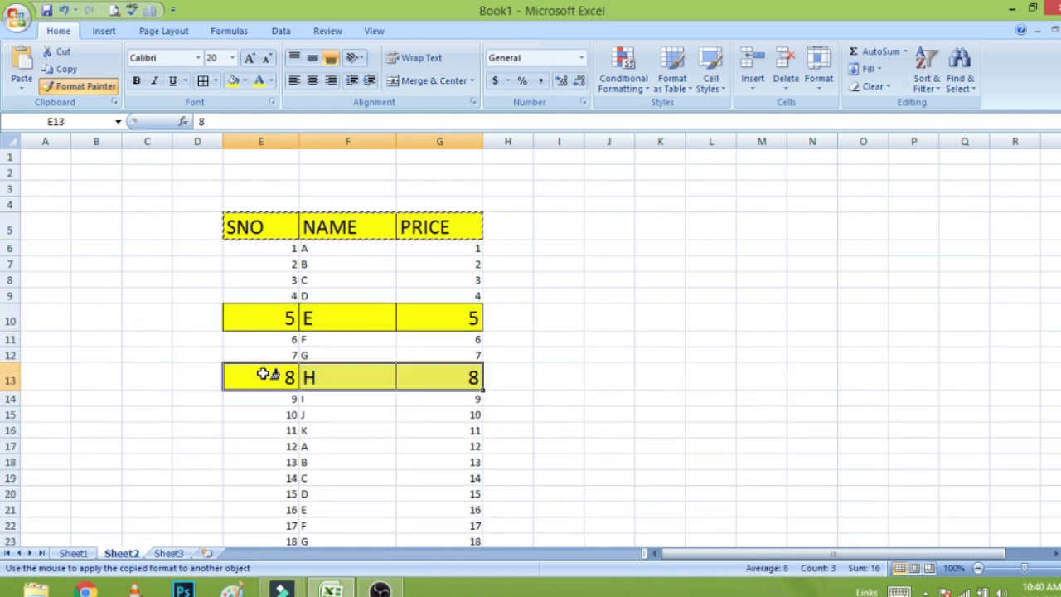
{"action": "left_click", "coordinate": [265, 418]}
{"action": "left_click", "coordinate": [272, 450]}
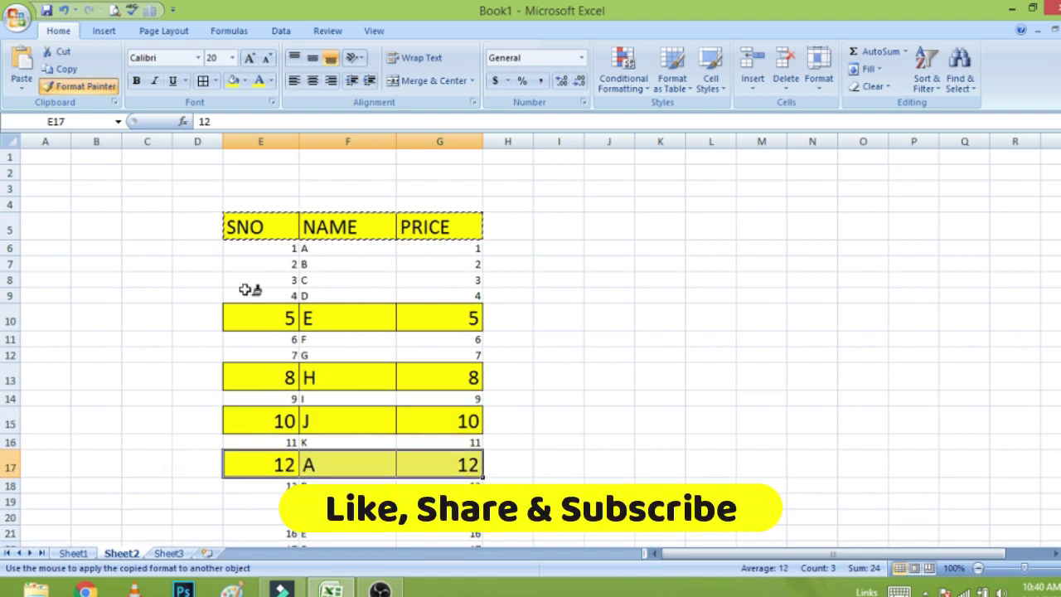
{"action": "left_click", "coordinate": [83, 87]}
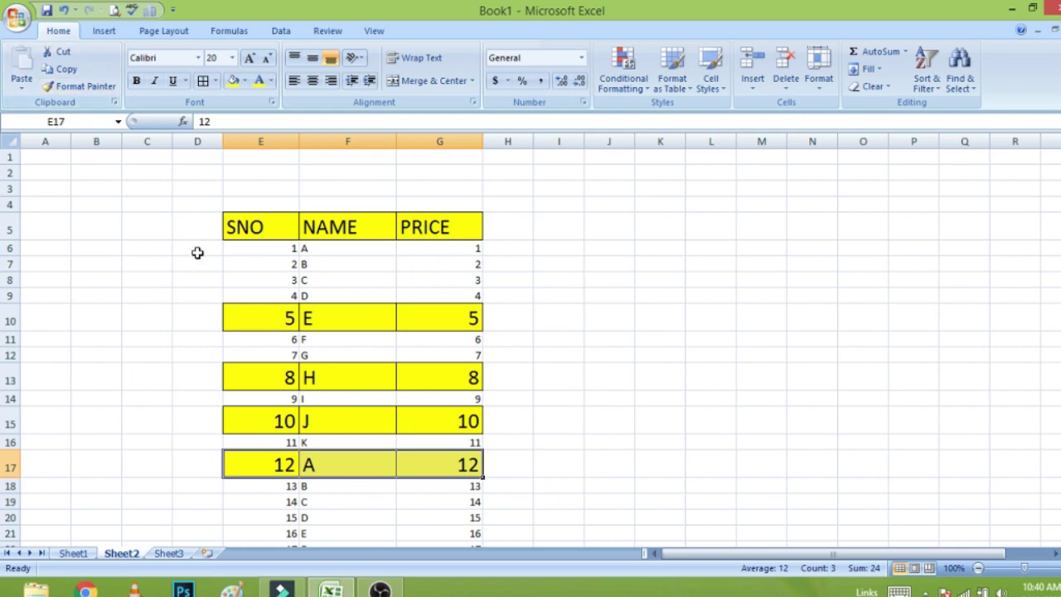
- Undo the yellow formatting on rows 17, 15, 13 and 10, leaving only the header yellow
{"action": "left_click", "coordinate": [560, 280]}
{"action": "left_click", "coordinate": [676, 278]}
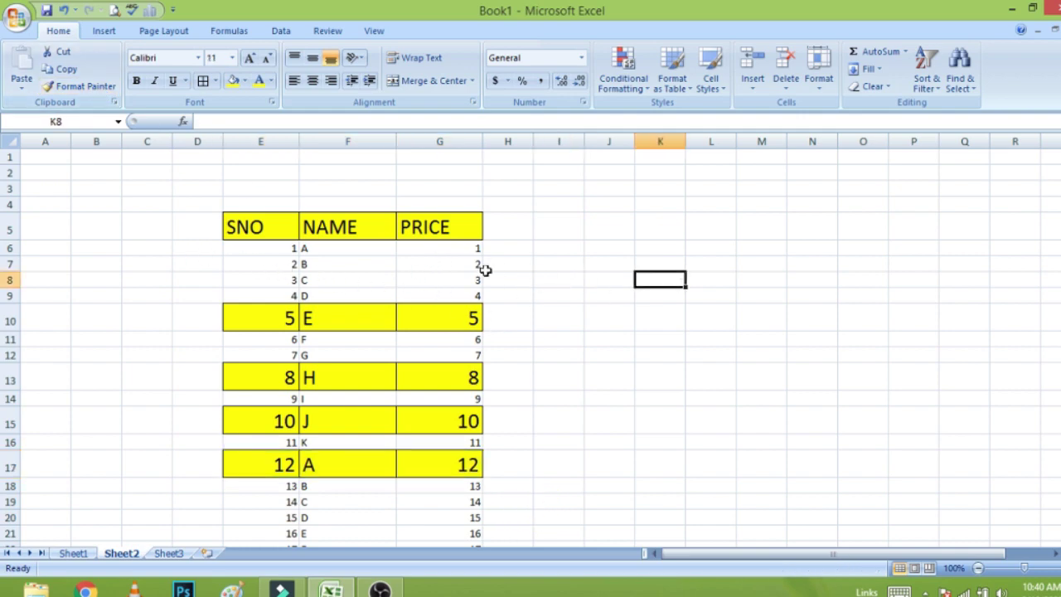
{"action": "left_click", "coordinate": [485, 270]}
{"action": "left_click", "coordinate": [554, 303]}
{"action": "key", "text": "ctrl+z"}
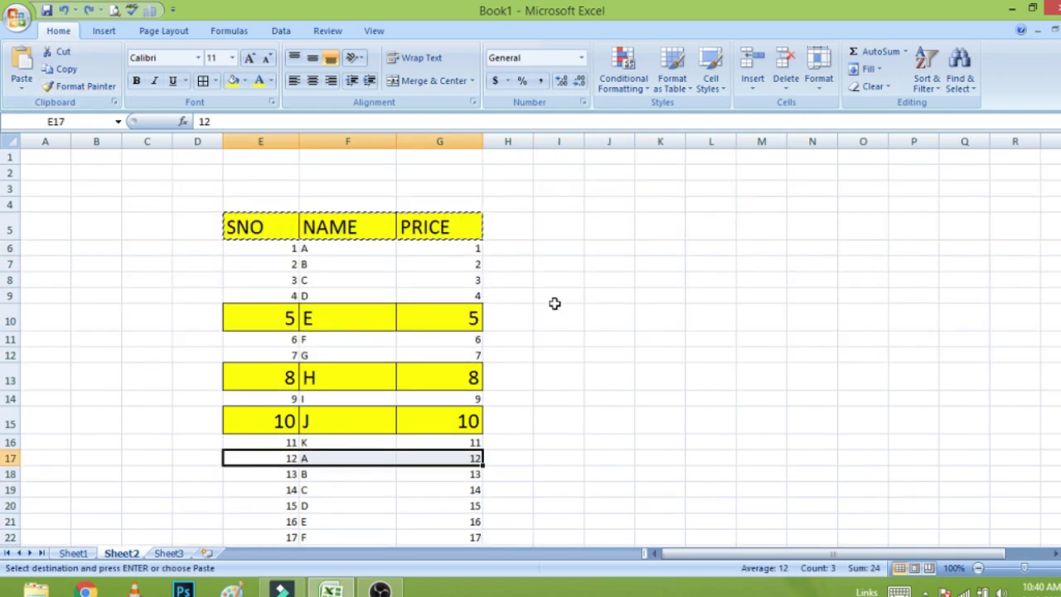
{"action": "key", "text": "ctrl+z"}
{"action": "key", "text": "ctrl+z"}
{"action": "key", "text": "ctrl+z"}
{"action": "left_click", "coordinate": [558, 306]}
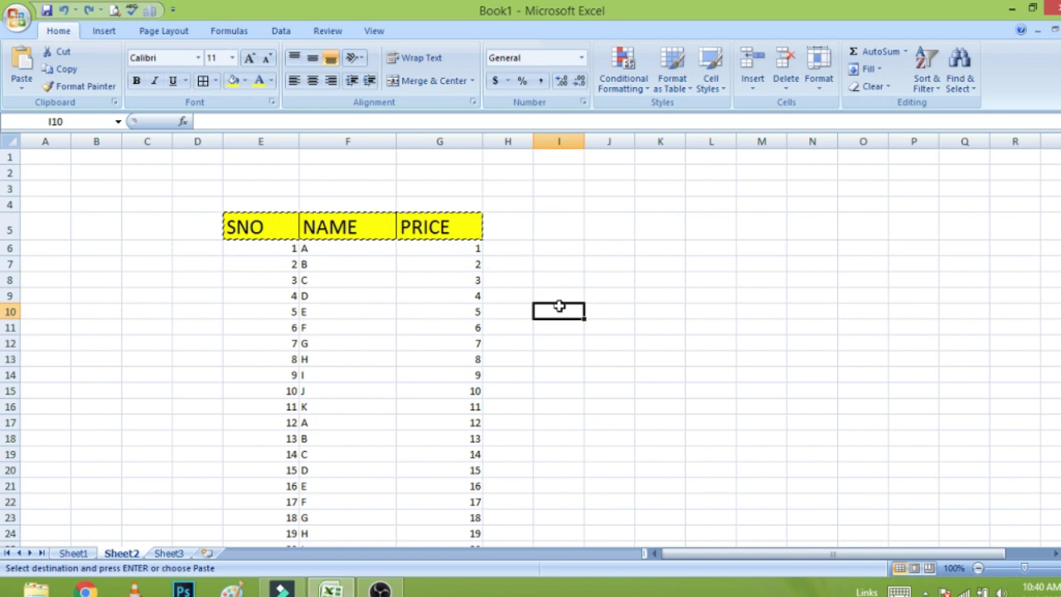
- Enter a partial =SUM(E22:E27) in E28, then clear it
{"action": "scroll", "coordinate": [560, 308], "scroll_direction": "down", "scroll_amount": 5}
{"action": "left_click", "coordinate": [285, 348]}
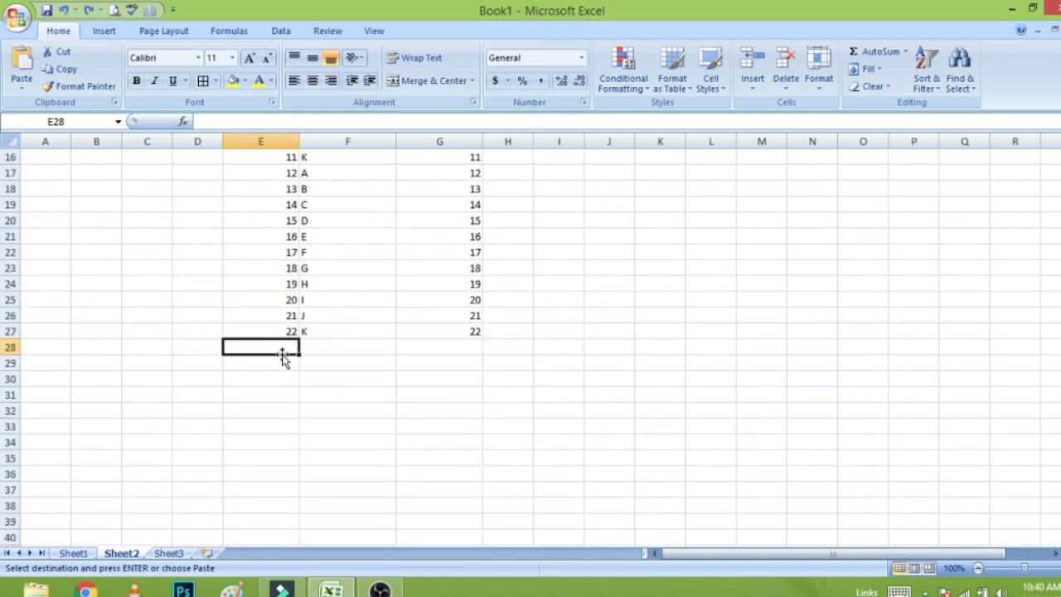
{"action": "scroll", "coordinate": [426, 349], "scroll_direction": "up", "scroll_amount": 3}
{"action": "scroll", "coordinate": [398, 307], "scroll_direction": "up", "scroll_amount": 2}
{"action": "scroll", "coordinate": [498, 306], "scroll_direction": "down", "scroll_amount": 2}
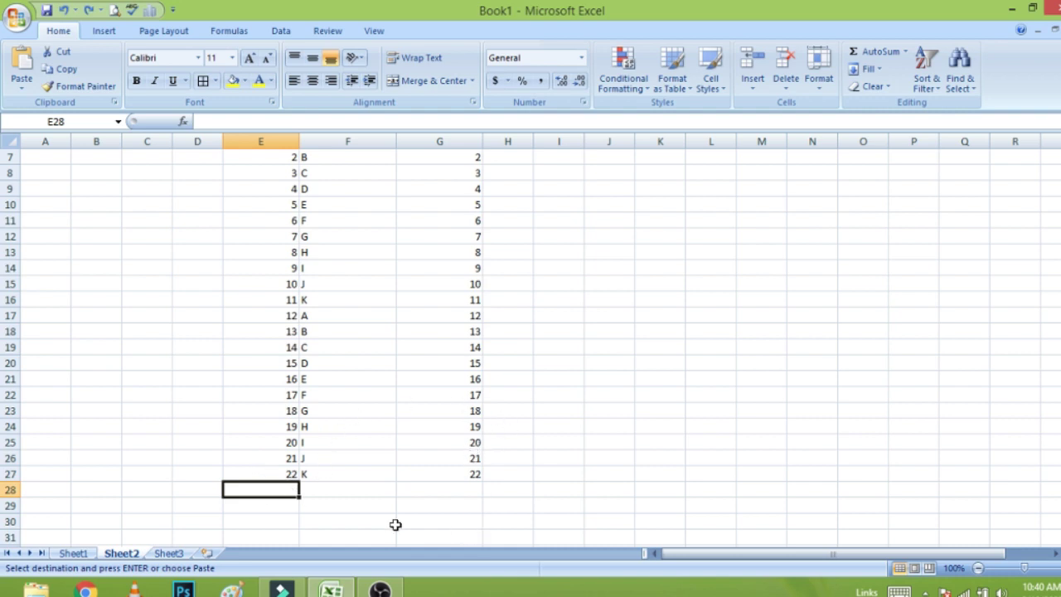
{"action": "type", "text": "=SU"}
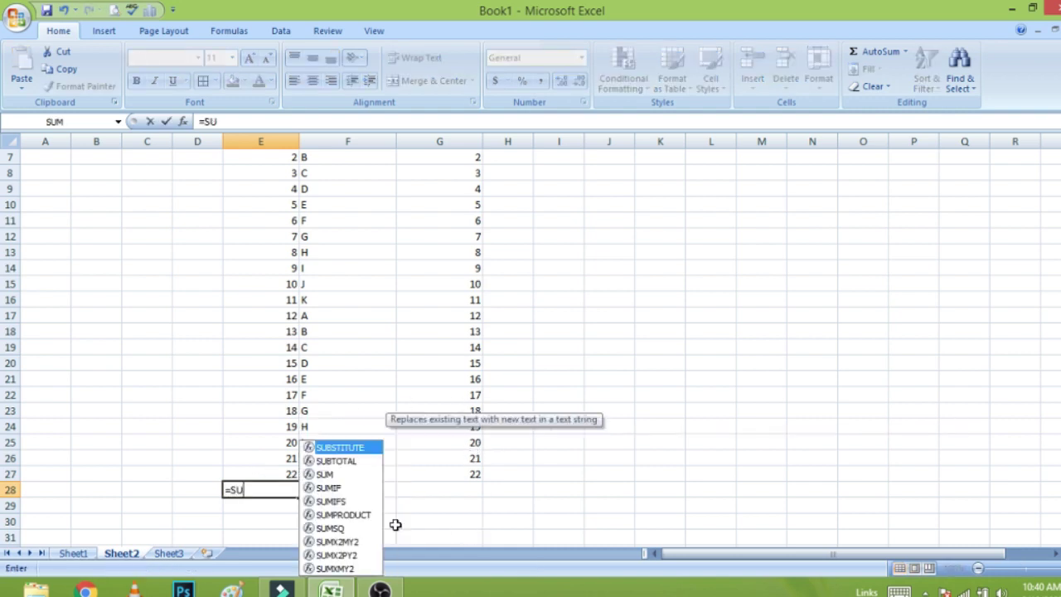
{"action": "type", "text": "M("}
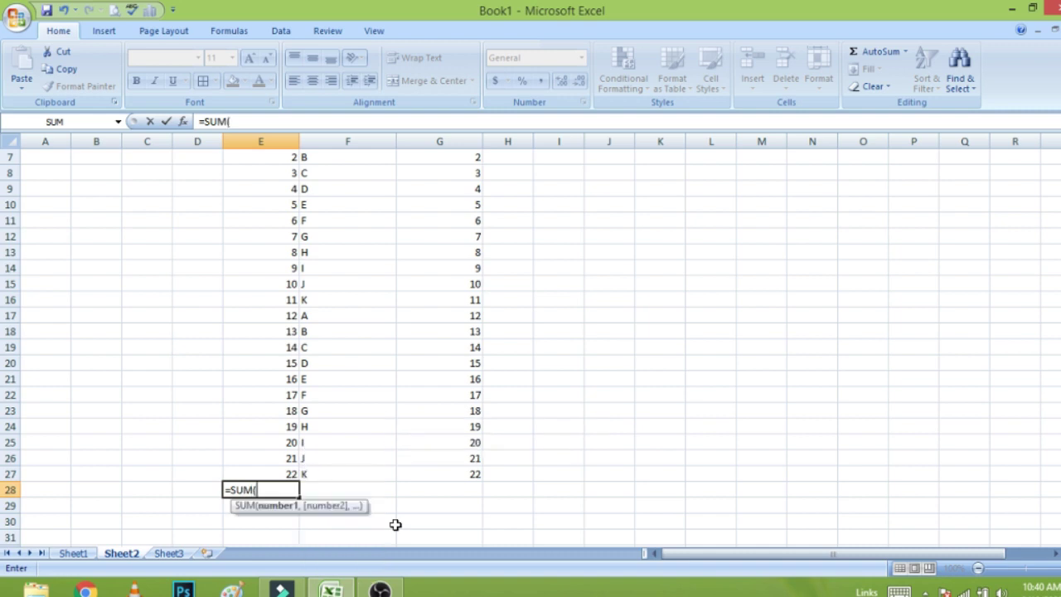
{"action": "left_click_drag", "start_coordinate": [289, 471], "coordinate": [298, 396]}
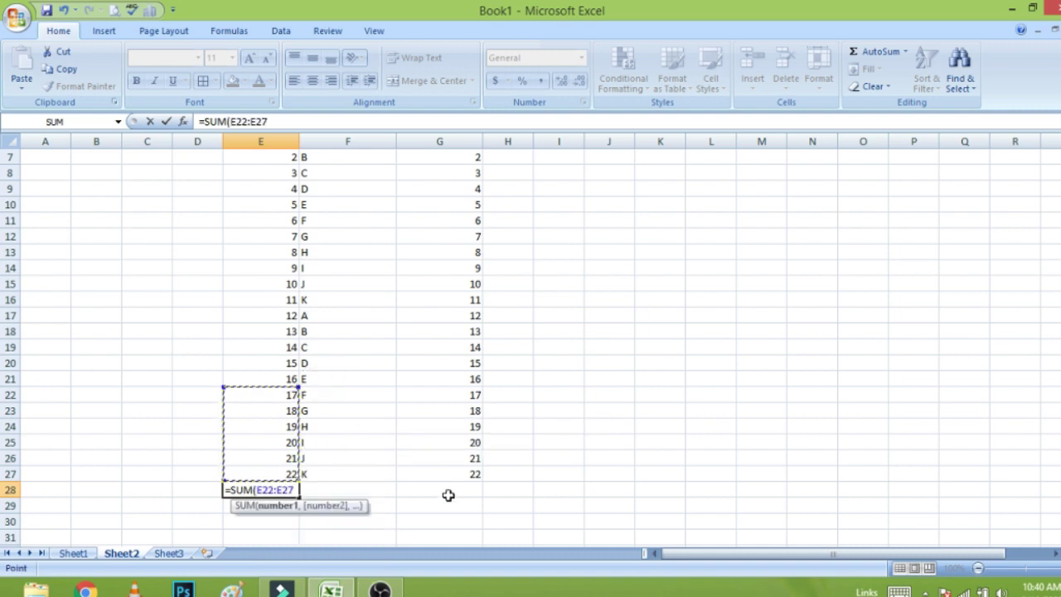
{"action": "type", "text": ")"}
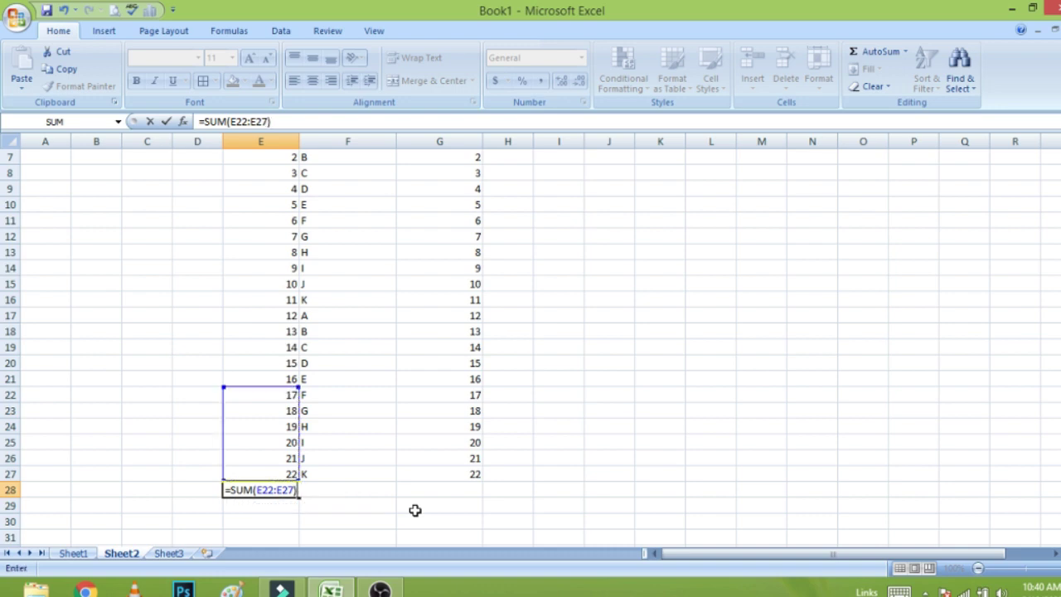
{"action": "key", "text": "Return"}
{"action": "left_click", "coordinate": [282, 489]}
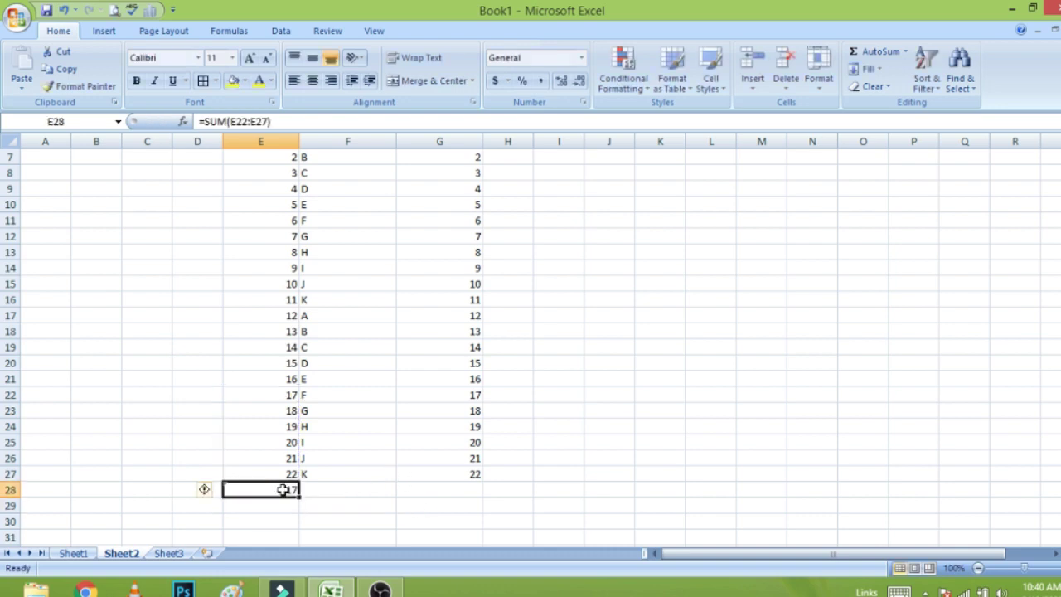
{"action": "key", "text": "Delete"}
- AutoSum the SNO column in E28 with Alt+=, giving =SUM(E6:E27) totalling 253
{"action": "left_click", "coordinate": [353, 492]}
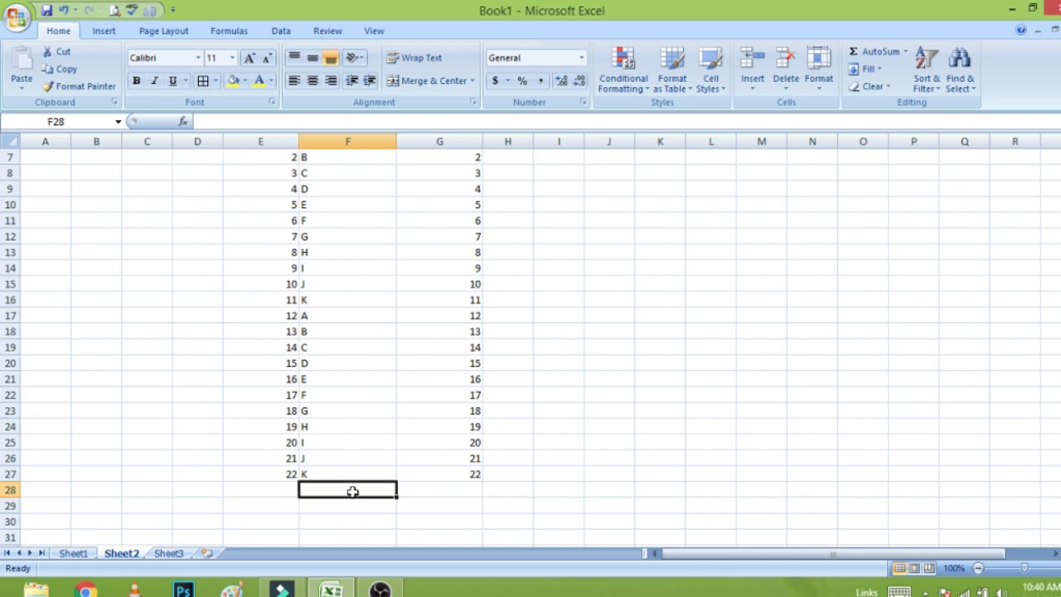
{"action": "left_click", "coordinate": [285, 488]}
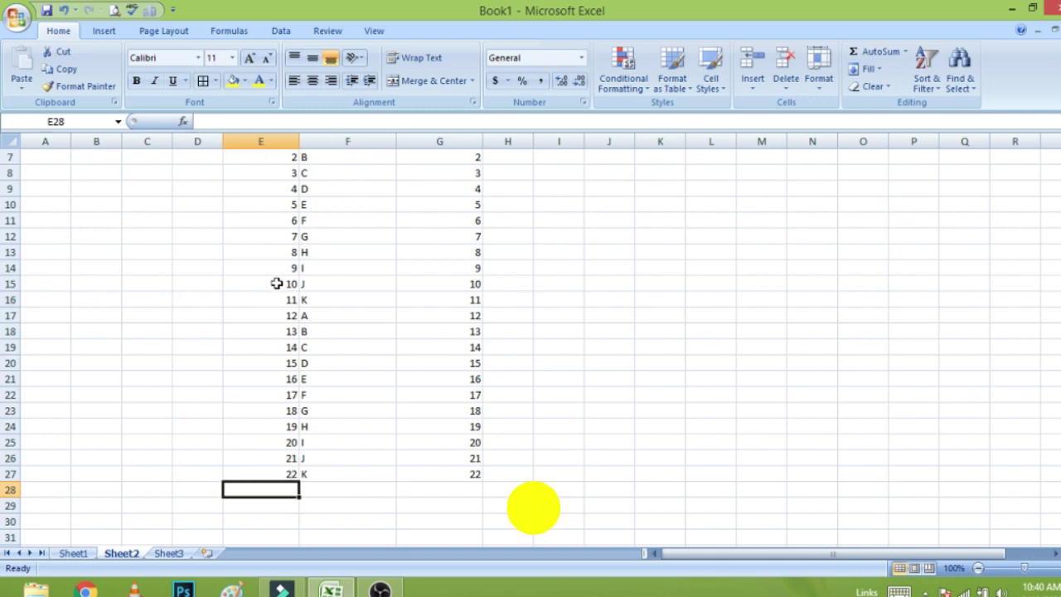
{"action": "left_click_drag", "start_coordinate": [277, 283], "coordinate": [252, 452]}
{"action": "left_click", "coordinate": [261, 491]}
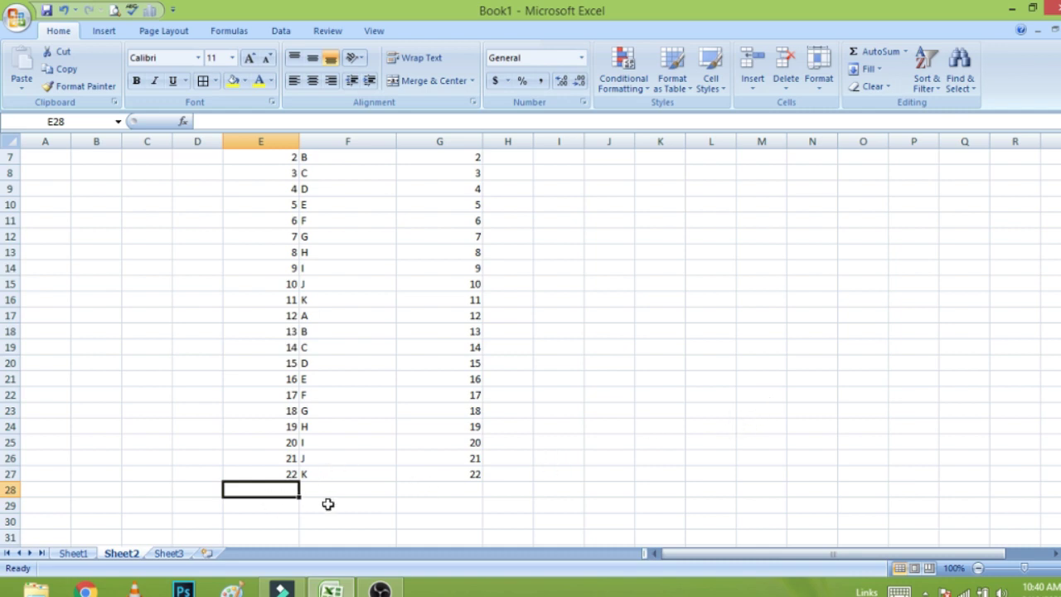
{"action": "left_click", "coordinate": [352, 492]}
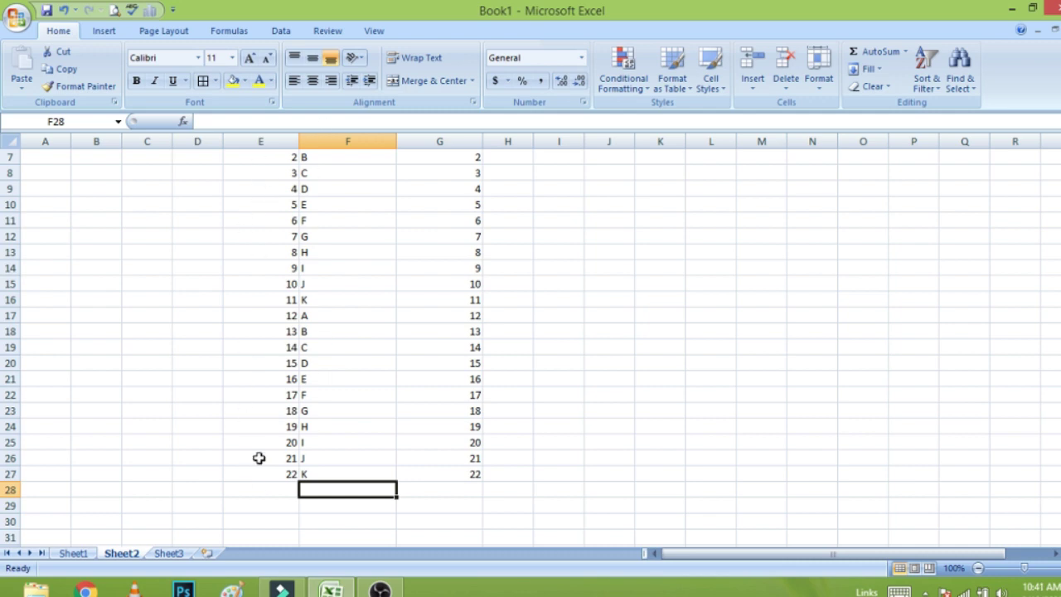
{"action": "left_click", "coordinate": [279, 490]}
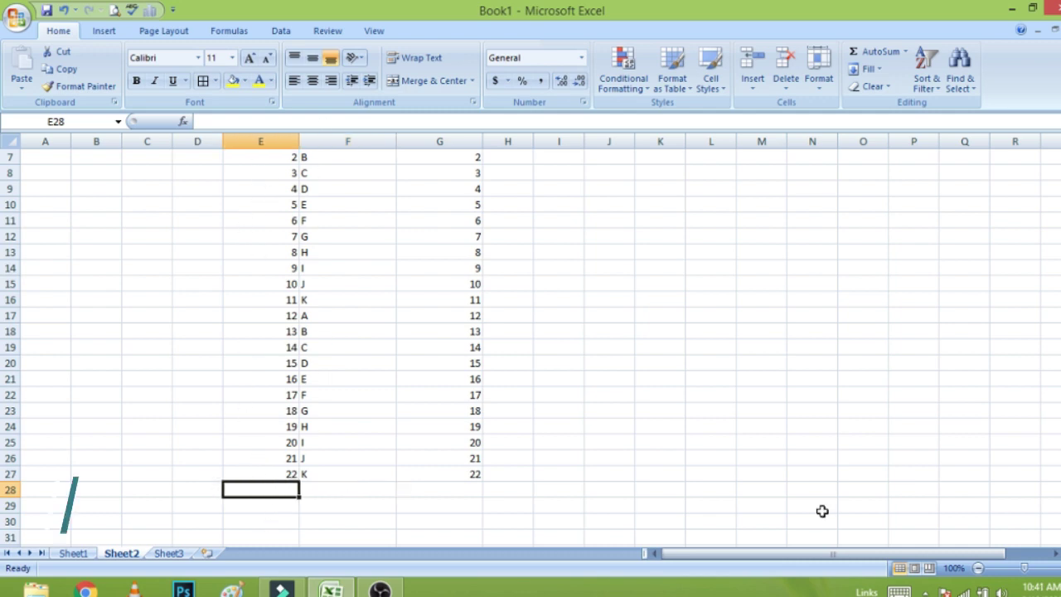
{"action": "key", "text": "alt+equal"}
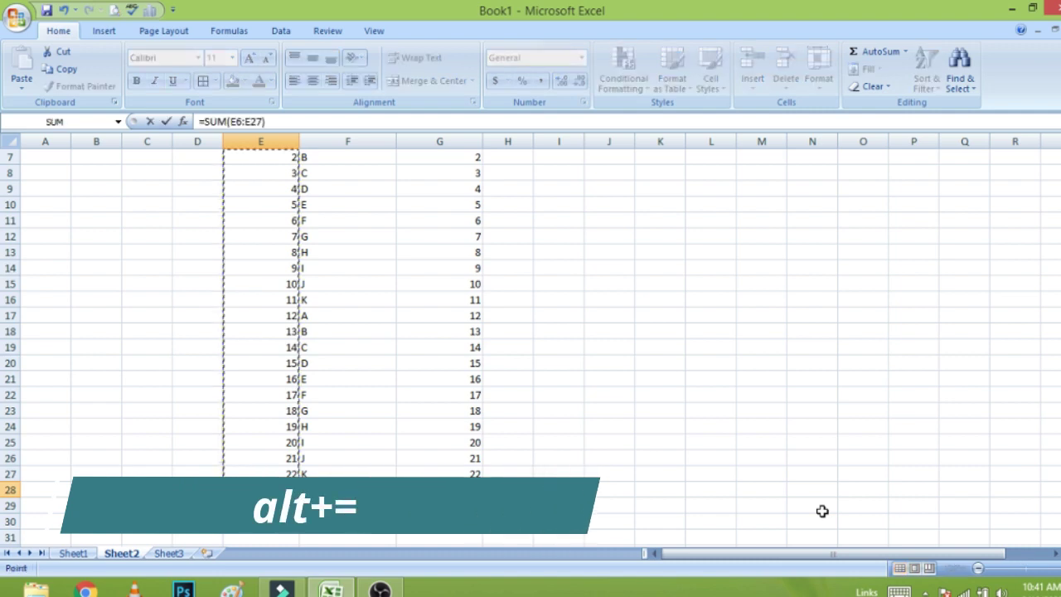
{"action": "key", "text": "Return"}
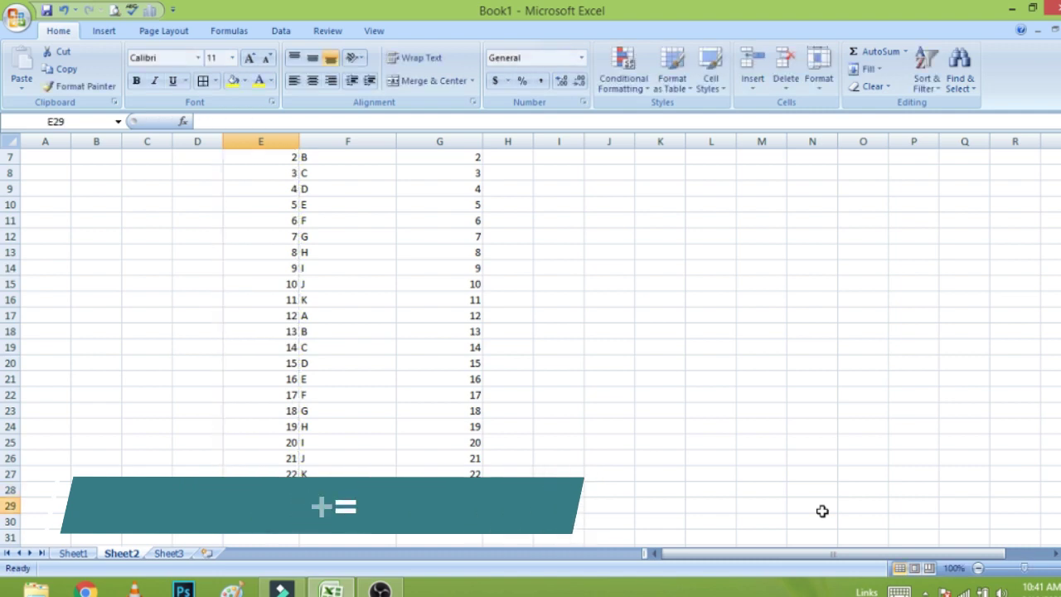
{"action": "scroll", "coordinate": [273, 421], "scroll_direction": "up", "scroll_amount": 2}
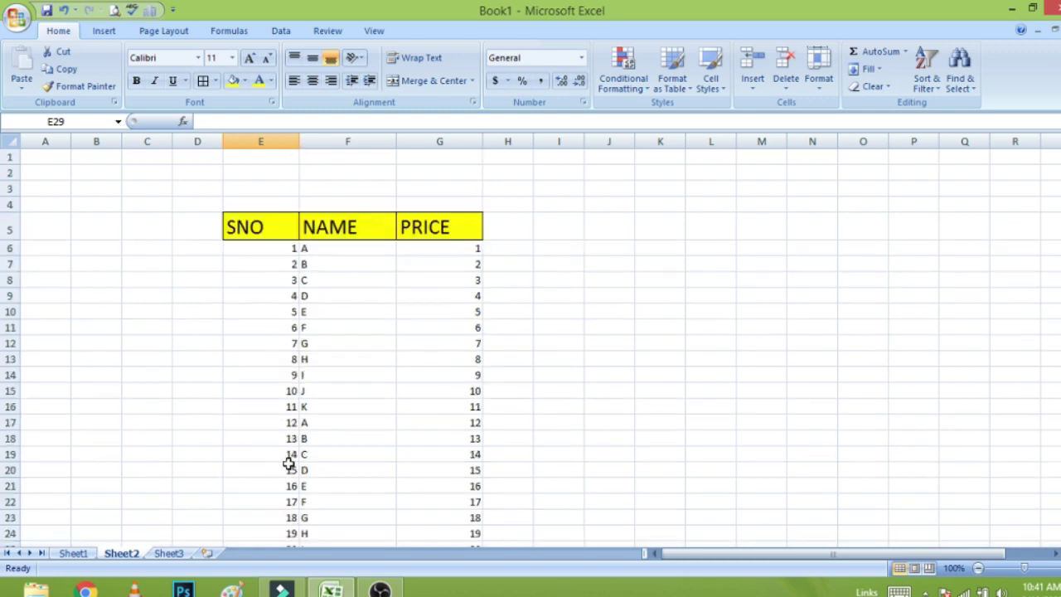
{"action": "scroll", "coordinate": [257, 339], "scroll_direction": "down", "scroll_amount": 5}
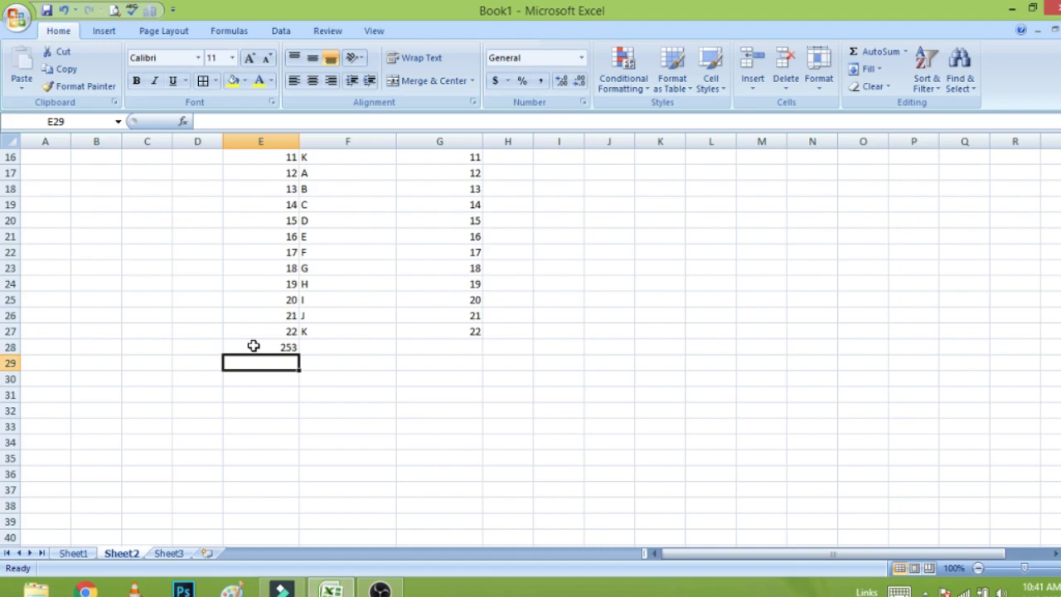
{"action": "scroll", "coordinate": [253, 346], "scroll_direction": "up", "scroll_amount": 4}
{"action": "left_click_drag", "start_coordinate": [440, 201], "coordinate": [428, 481]}
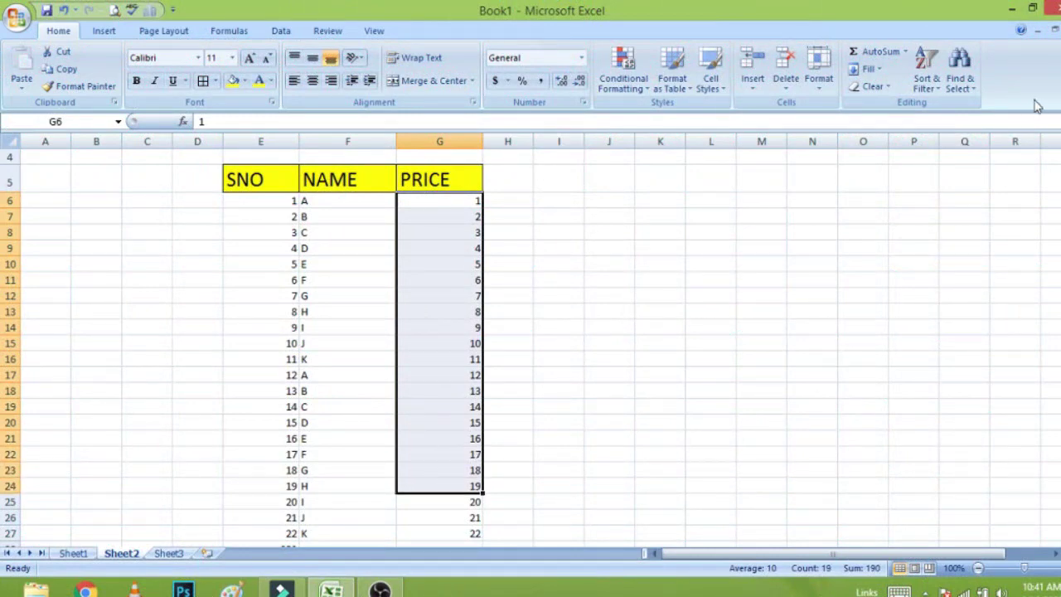
{"action": "left_click", "coordinate": [938, 80]}
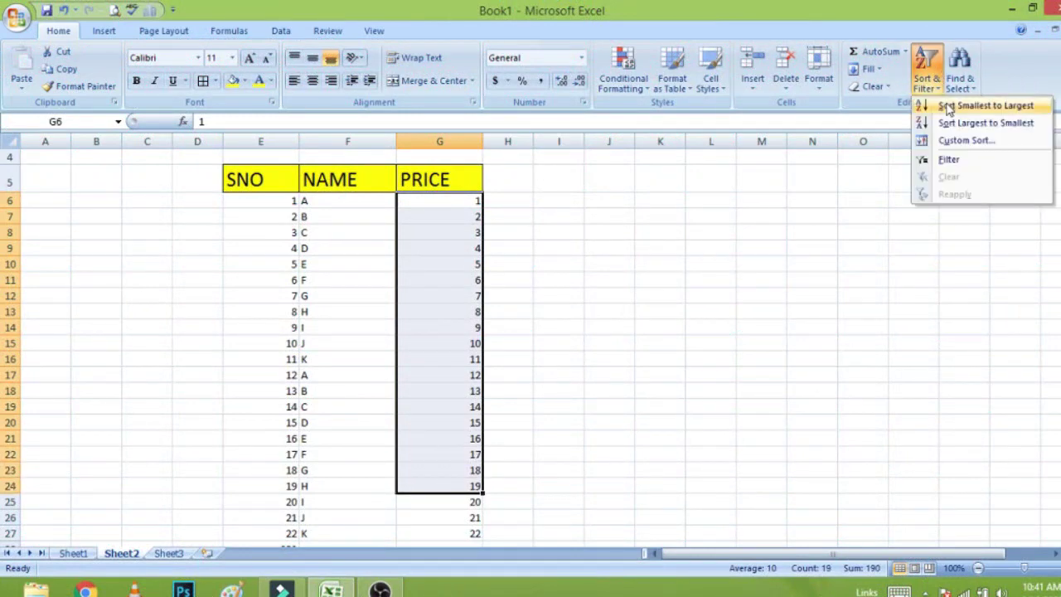
{"action": "left_click", "coordinate": [962, 106]}
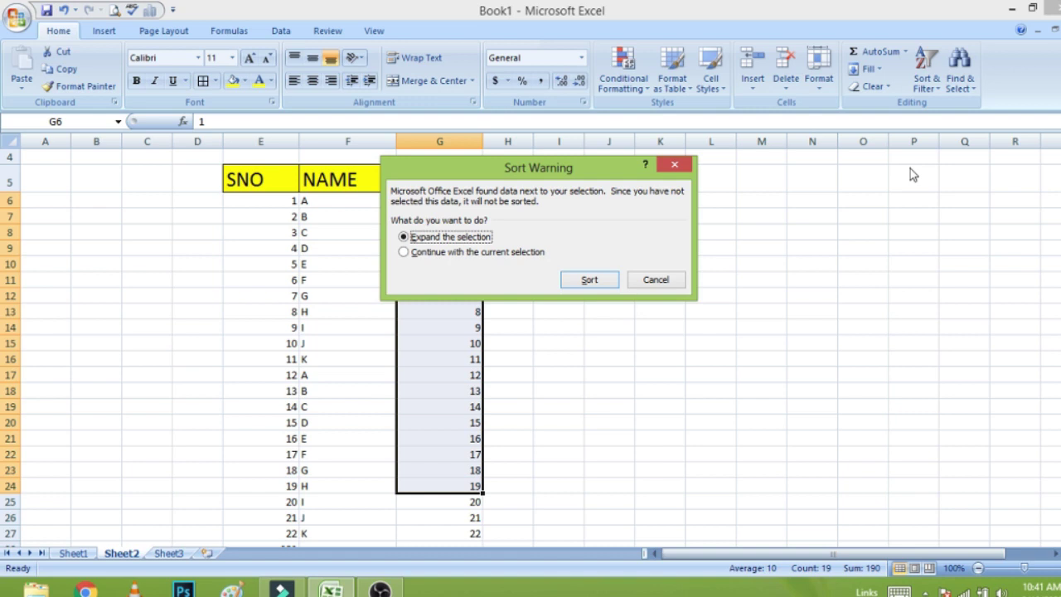
{"action": "left_click", "coordinate": [588, 281]}
{"action": "left_click", "coordinate": [583, 282]}
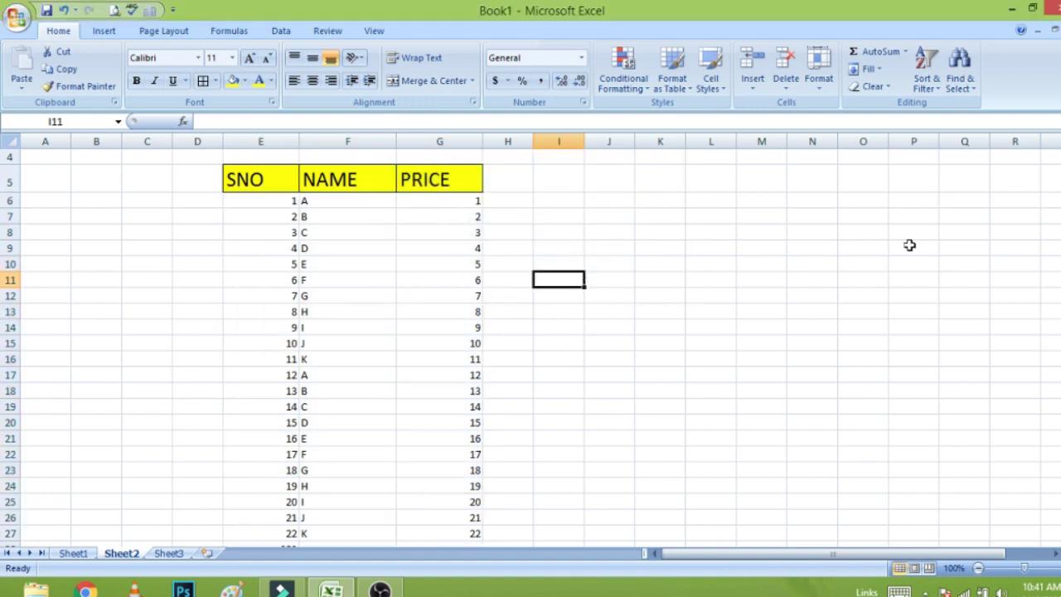
{"action": "left_click", "coordinate": [927, 74]}
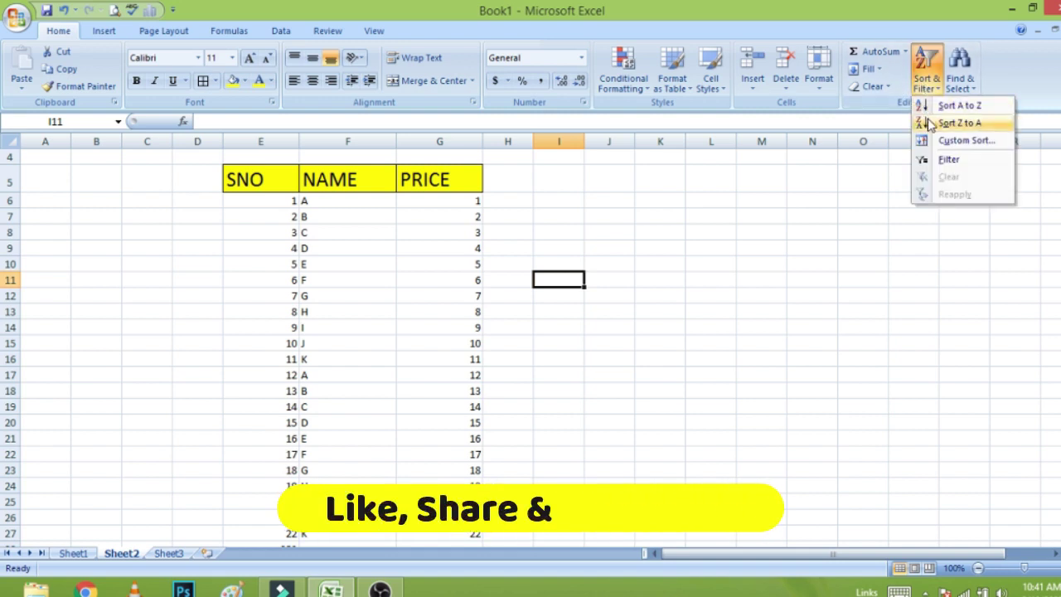
{"action": "left_click", "coordinate": [448, 214]}
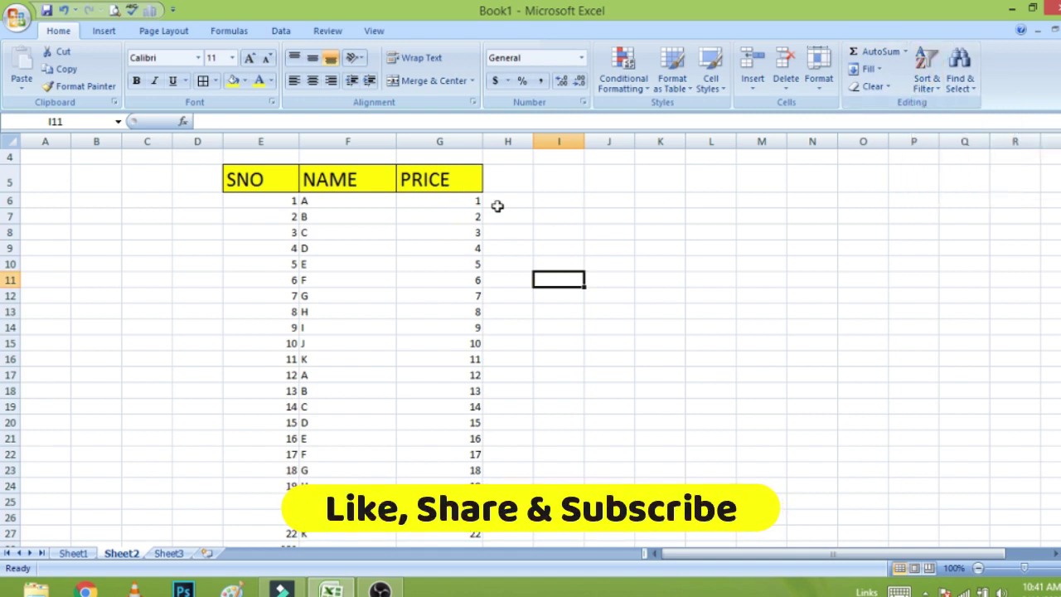
{"action": "left_click_drag", "start_coordinate": [416, 199], "coordinate": [431, 490]}
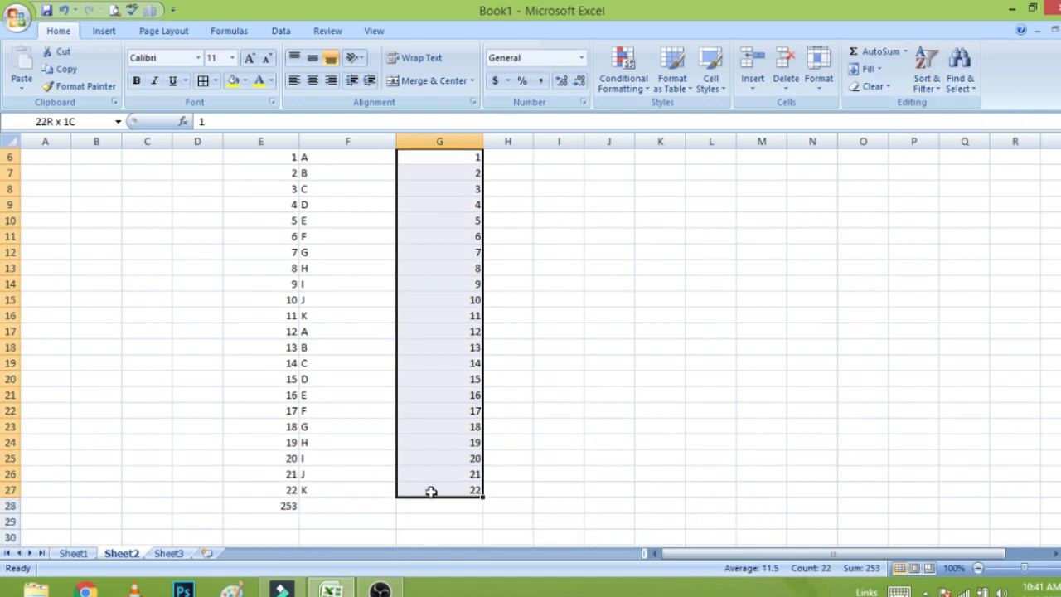
{"action": "left_click", "coordinate": [927, 73]}
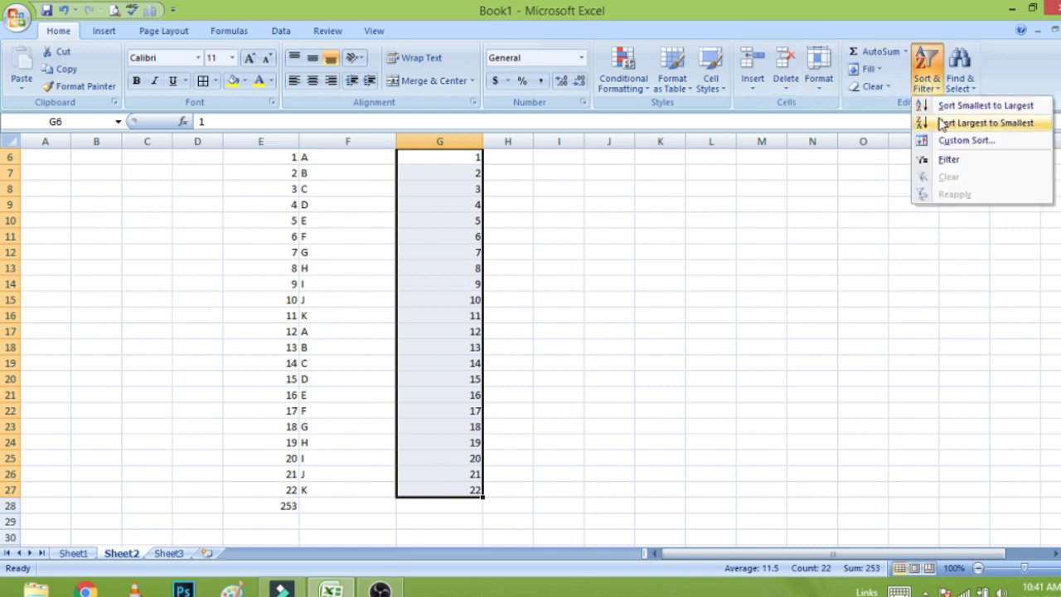
{"action": "left_click", "coordinate": [942, 123]}
{"action": "left_click", "coordinate": [592, 279]}
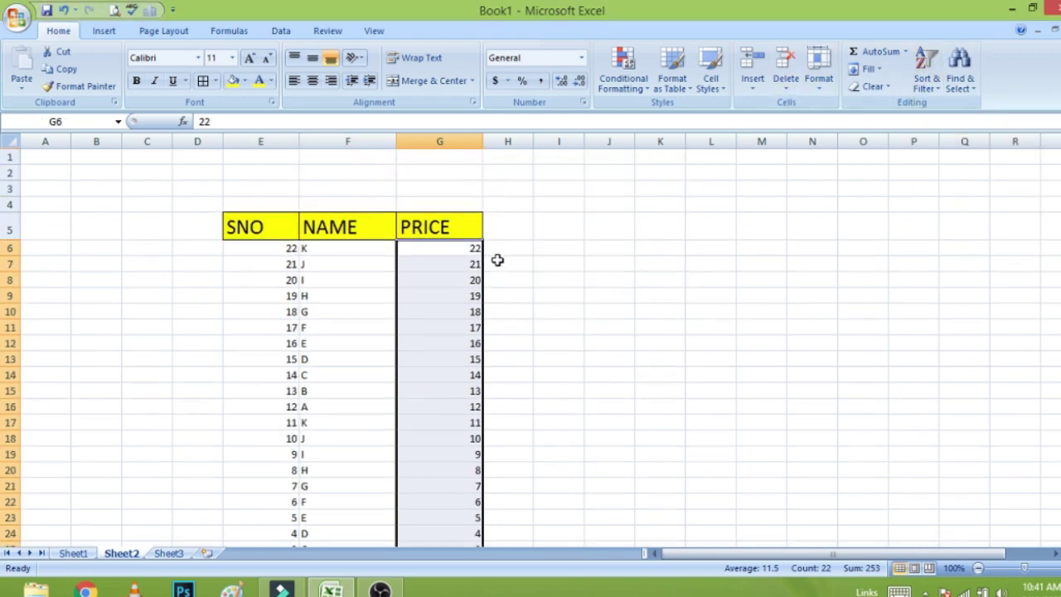
{"action": "scroll", "coordinate": [602, 290], "scroll_direction": "down", "scroll_amount": 7}
{"action": "scroll", "coordinate": [614, 274], "scroll_direction": "up", "scroll_amount": 3}
{"action": "left_click", "coordinate": [587, 333]}
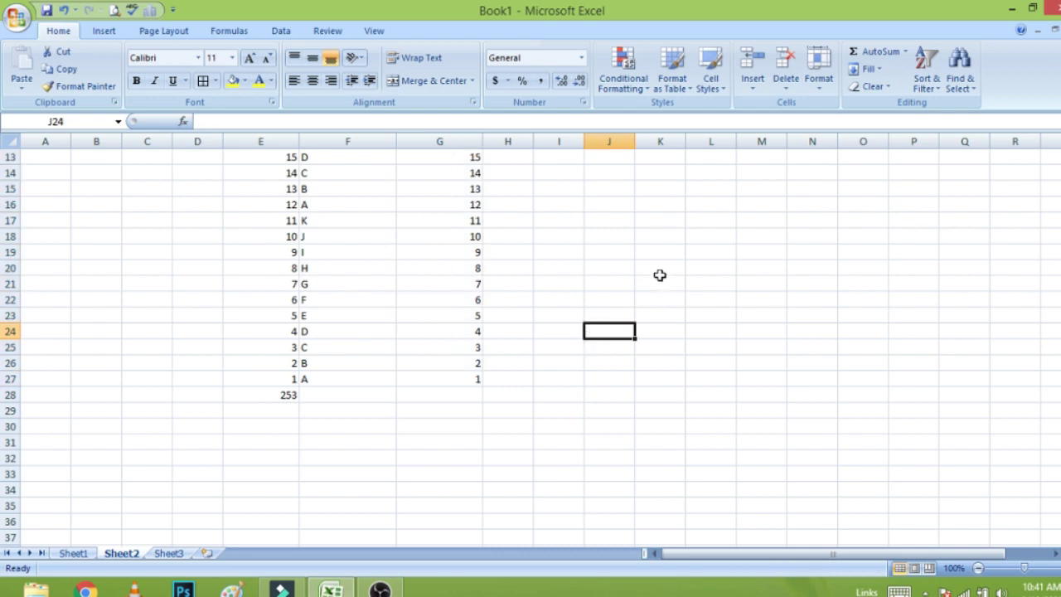
{"action": "scroll", "coordinate": [659, 275], "scroll_direction": "up", "scroll_amount": 4}
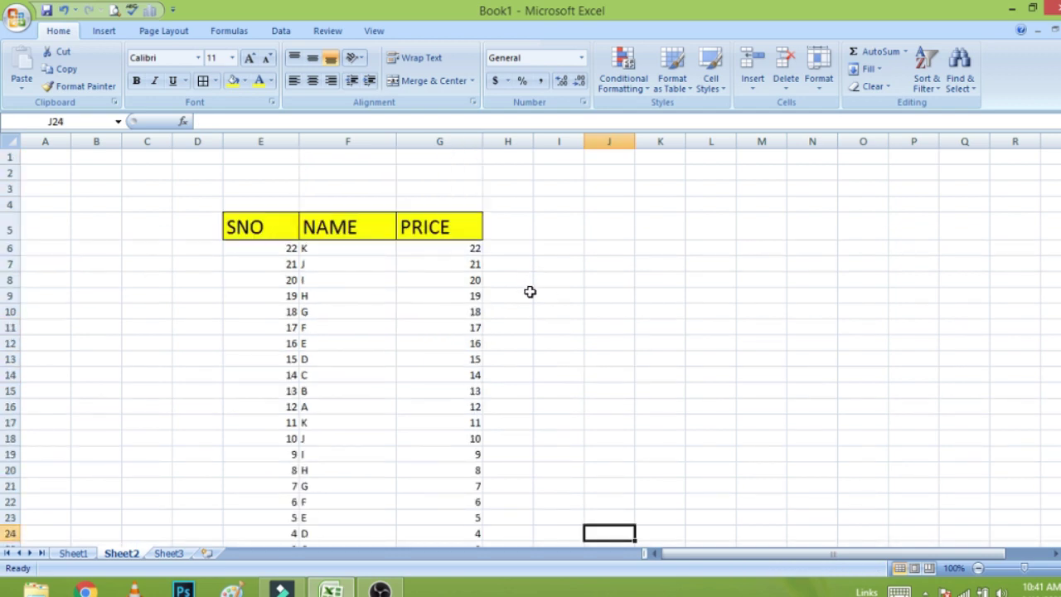
{"action": "left_click", "coordinate": [530, 292]}
- Apply Duplicate Values highlighting with Light Red Fill and Dark Red Text to names F6:F27
{"action": "left_click_drag", "start_coordinate": [334, 247], "coordinate": [368, 541]}
{"action": "left_click", "coordinate": [548, 373]}
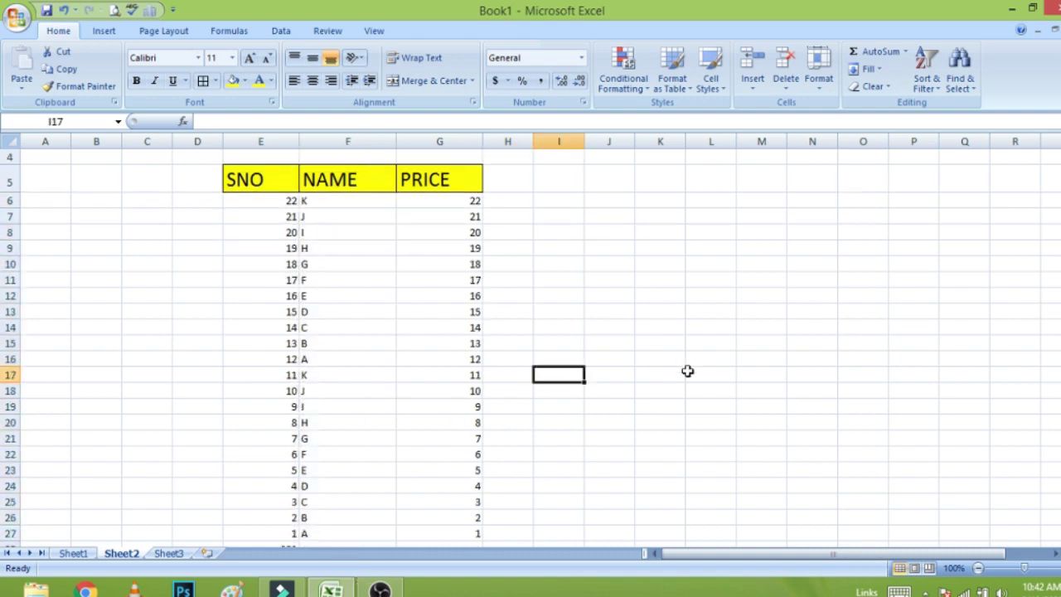
{"action": "scroll", "coordinate": [687, 371], "scroll_direction": "down", "scroll_amount": 5}
{"action": "mouse_move", "coordinate": [344, 281]}
{"action": "left_mouse_down"}
{"action": "mouse_move", "coordinate": [366, 125]}
{"action": "mouse_move", "coordinate": [339, 206]}
{"action": "left_mouse_up"}
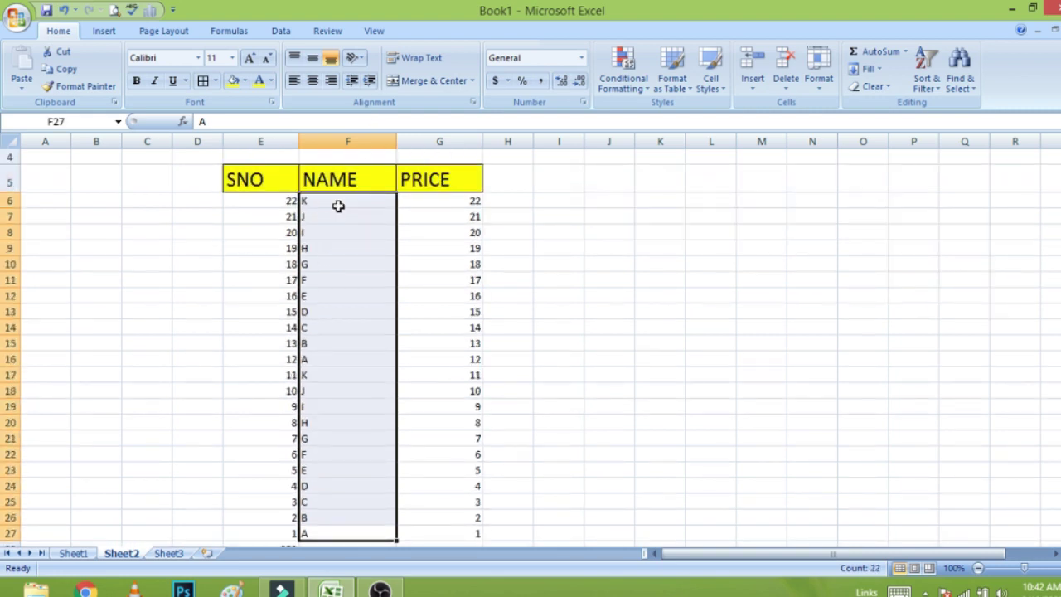
{"action": "left_click", "coordinate": [632, 83]}
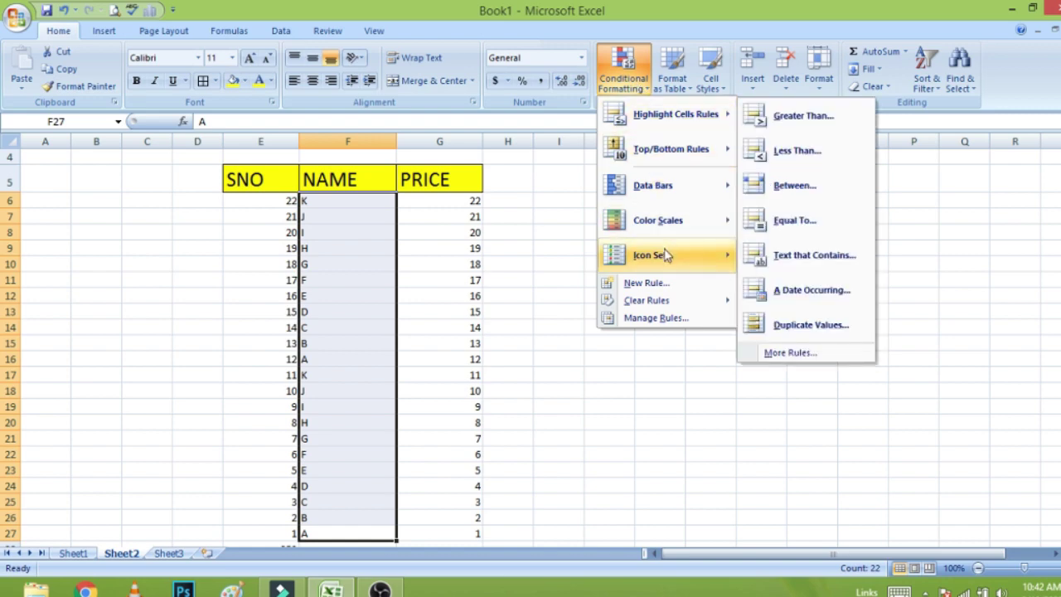
{"action": "mouse_move", "coordinate": [675, 114]}
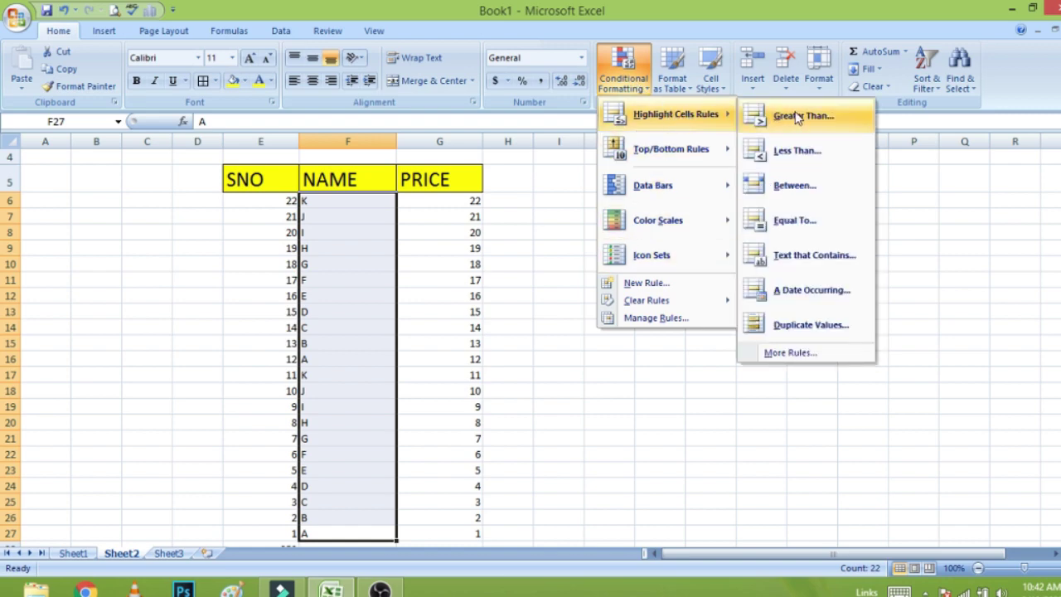
{"action": "left_click", "coordinate": [788, 328]}
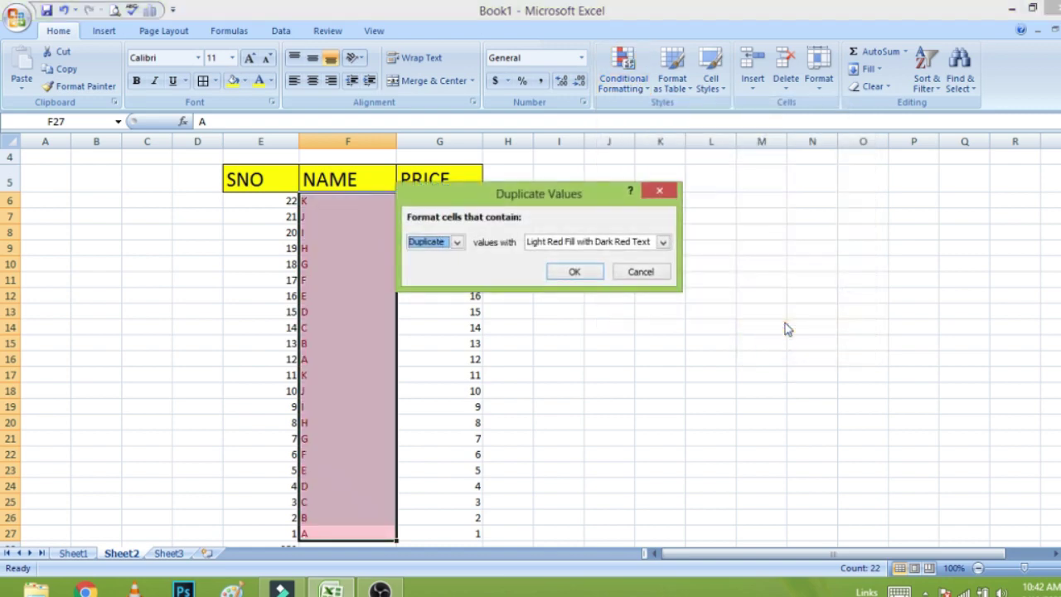
{"action": "left_click", "coordinate": [575, 273]}
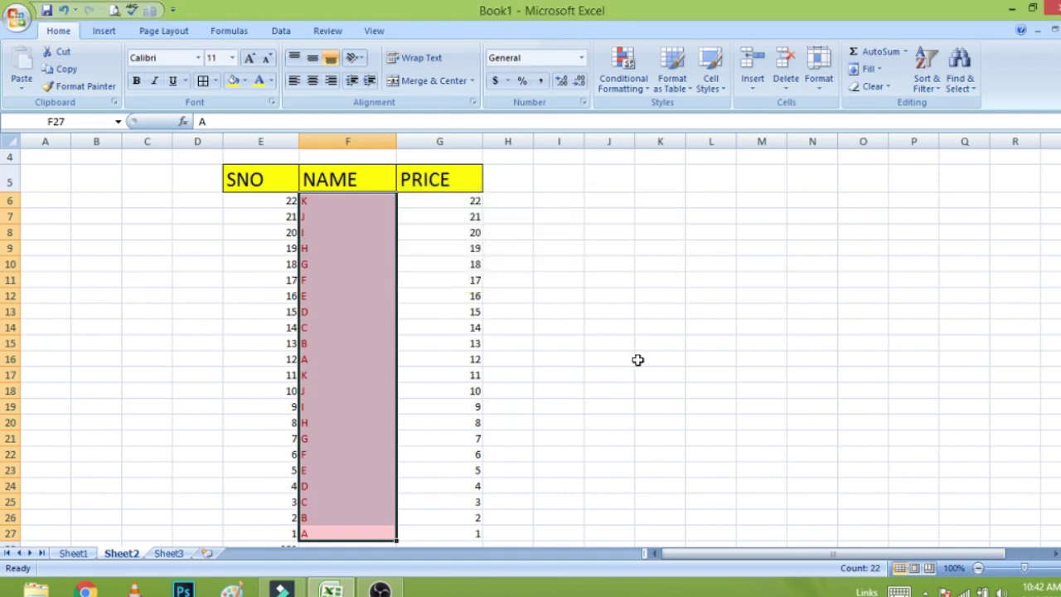
- Review the highlighted duplicate names and select F11, which holds the name F
{"action": "left_click", "coordinate": [638, 360]}
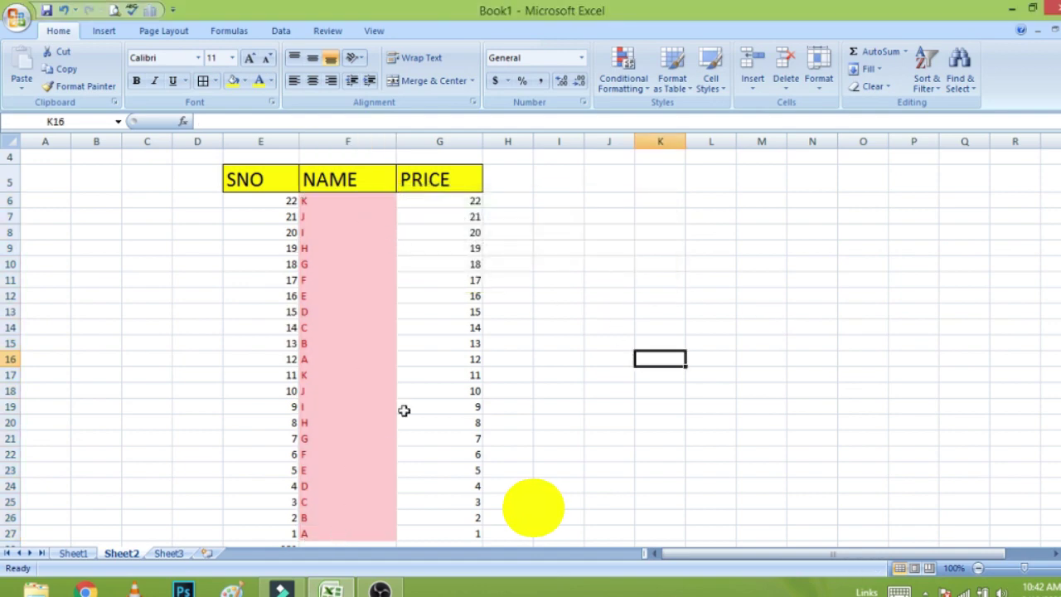
{"action": "scroll", "coordinate": [398, 412], "scroll_direction": "down", "scroll_amount": 1}
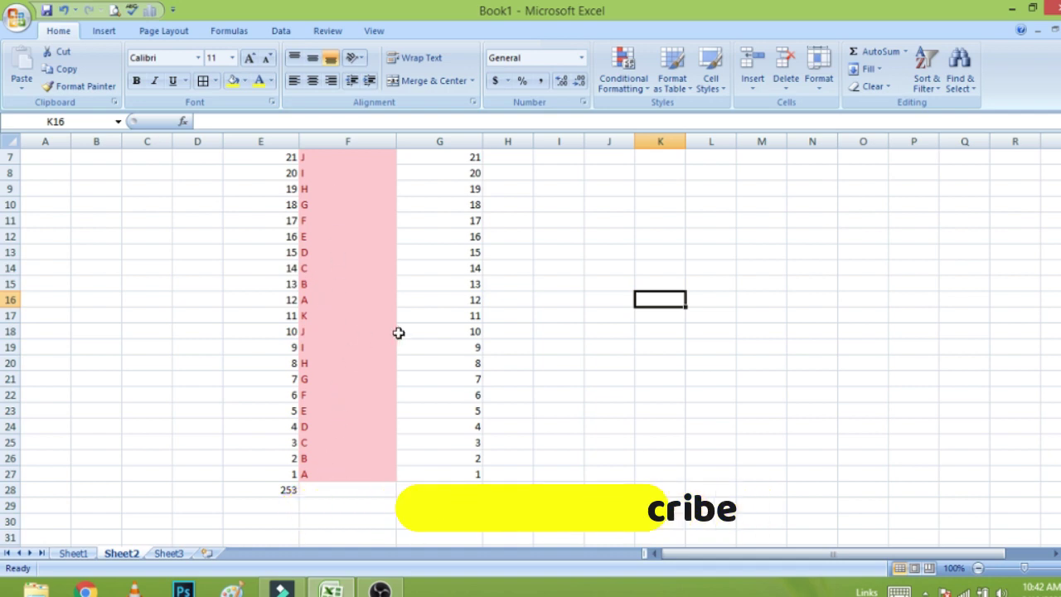
{"action": "scroll", "coordinate": [398, 332], "scroll_direction": "up", "scroll_amount": 2}
{"action": "left_click", "coordinate": [341, 324]}
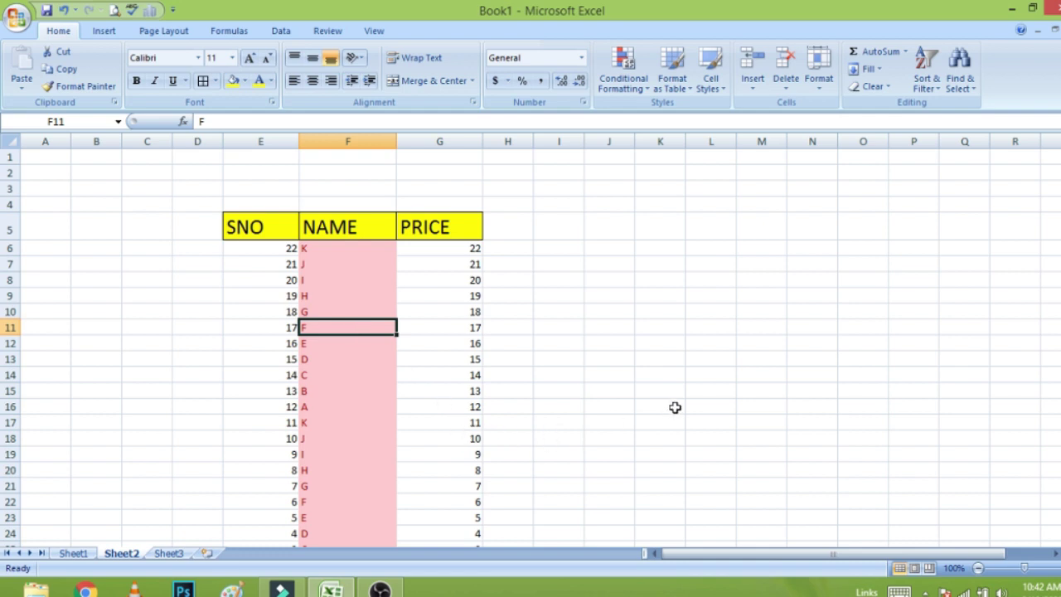
- Change F11's name from F to Z and check the remaining highlighted duplicates like A in F16
{"action": "key", "text": "BackSpace"}
{"action": "type", "text": "Z"}
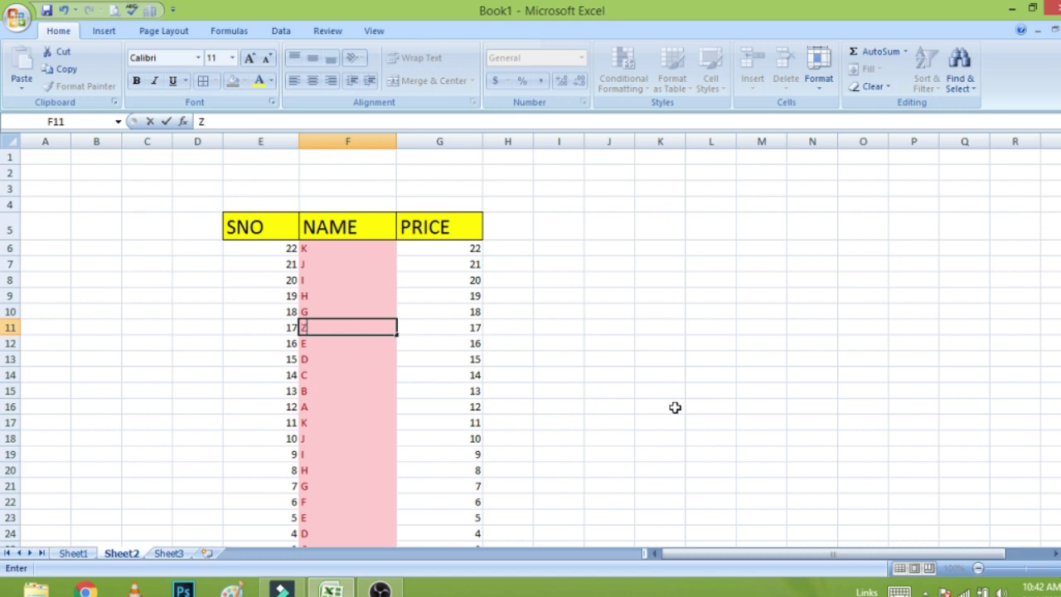
{"action": "key", "text": "Return"}
{"action": "left_click", "coordinate": [869, 408]}
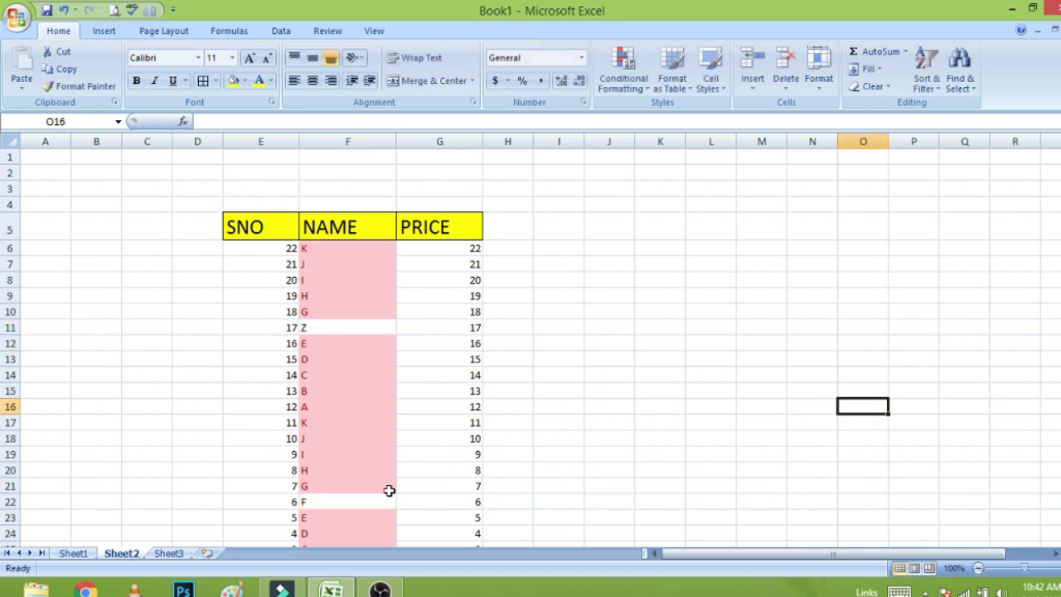
{"action": "left_click", "coordinate": [356, 407]}
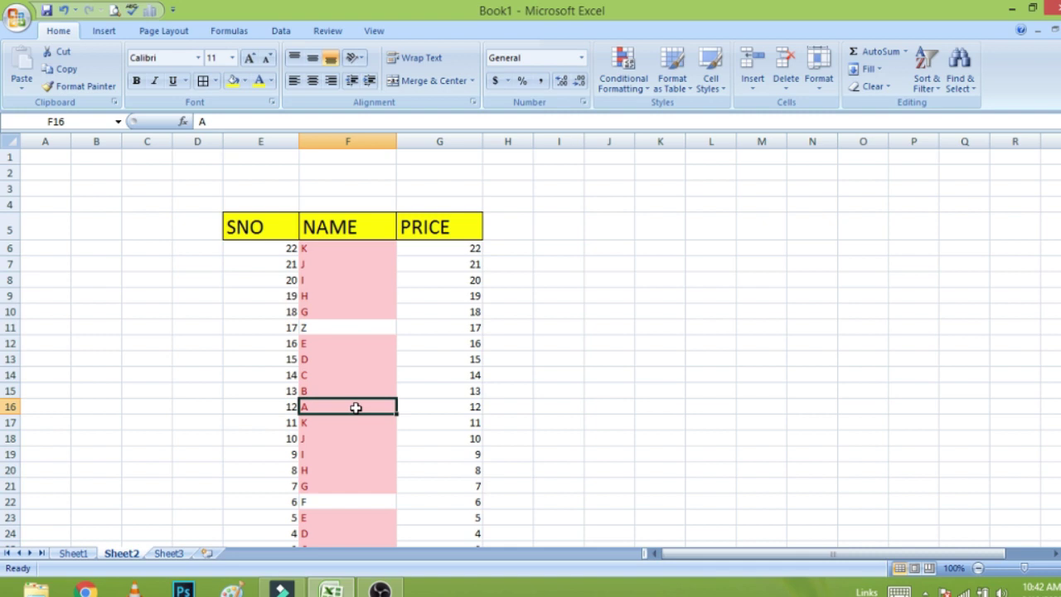
{"action": "left_click", "coordinate": [739, 389]}
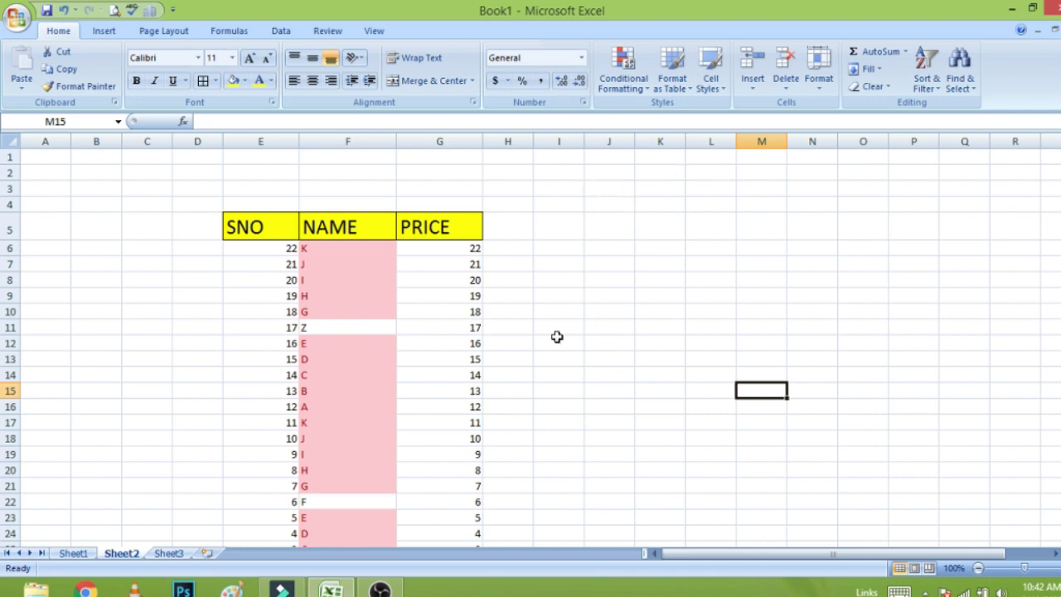
{"action": "left_click", "coordinate": [330, 33]}
- Turn off gridline view in Page Layout to inspect the bare table, then turn it back on
{"action": "left_click", "coordinate": [178, 33]}
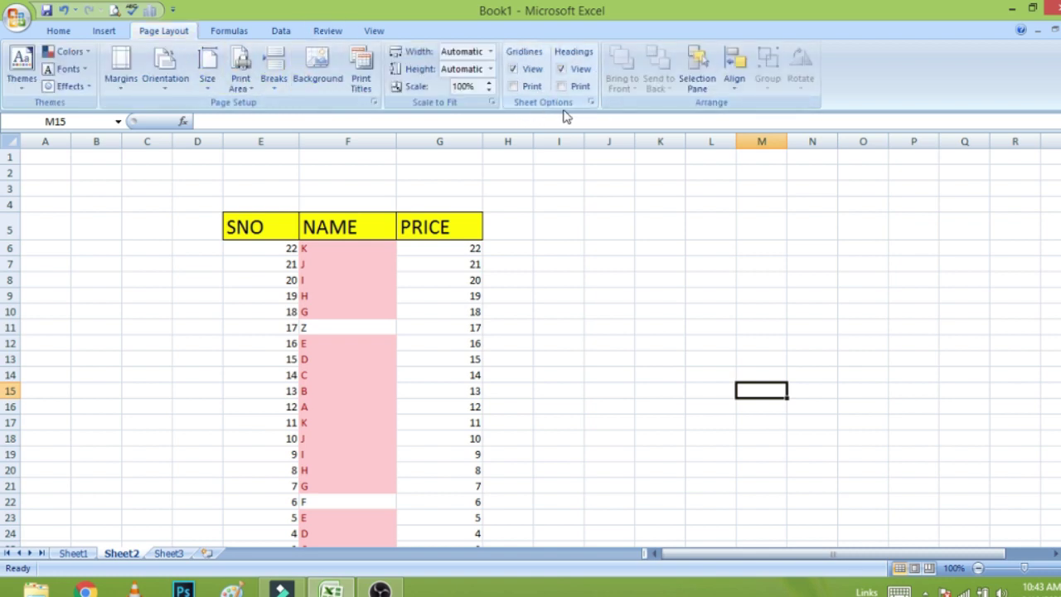
{"action": "left_click", "coordinate": [514, 71]}
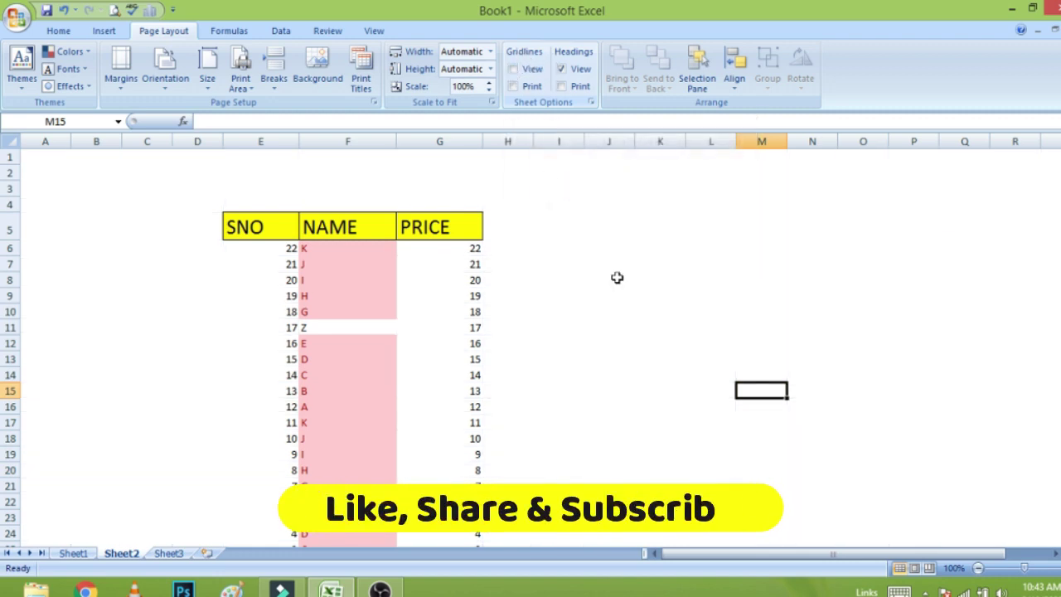
{"action": "left_click", "coordinate": [681, 342]}
{"action": "left_click", "coordinate": [788, 258]}
{"action": "left_click", "coordinate": [739, 354]}
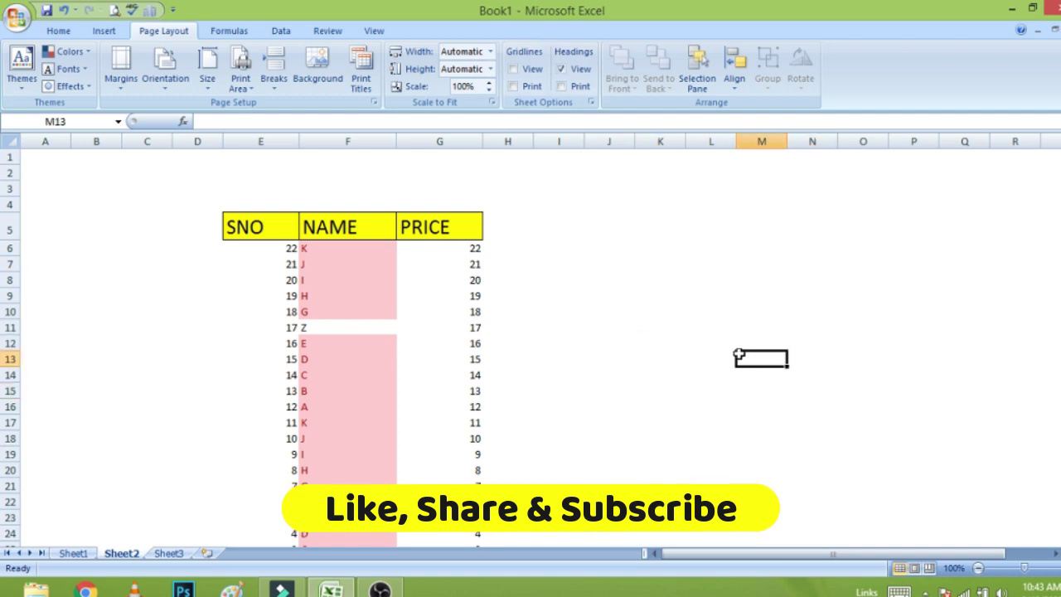
{"action": "left_click", "coordinate": [617, 248]}
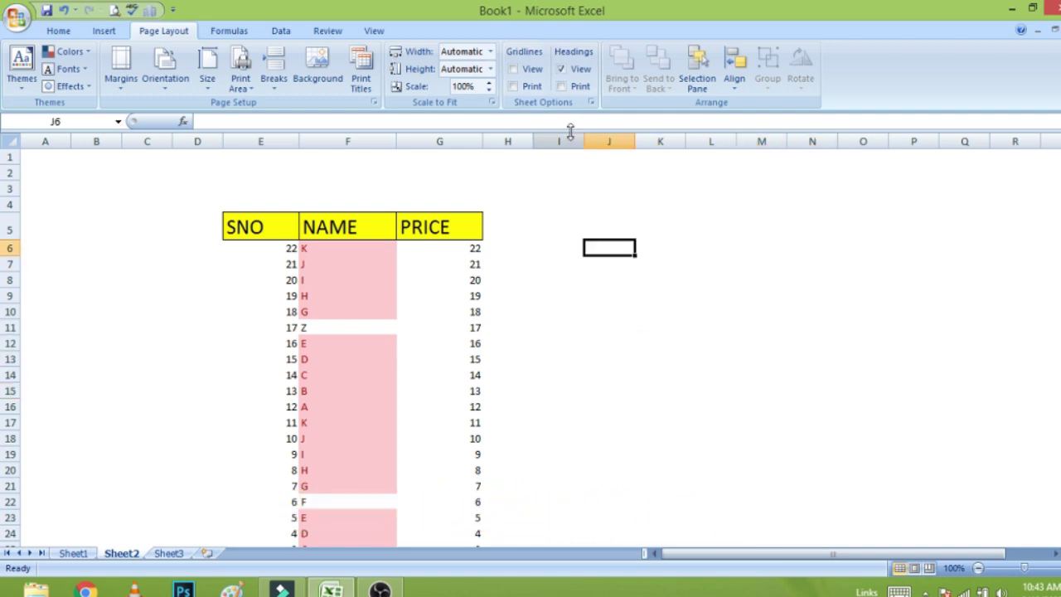
{"action": "left_click", "coordinate": [524, 69]}
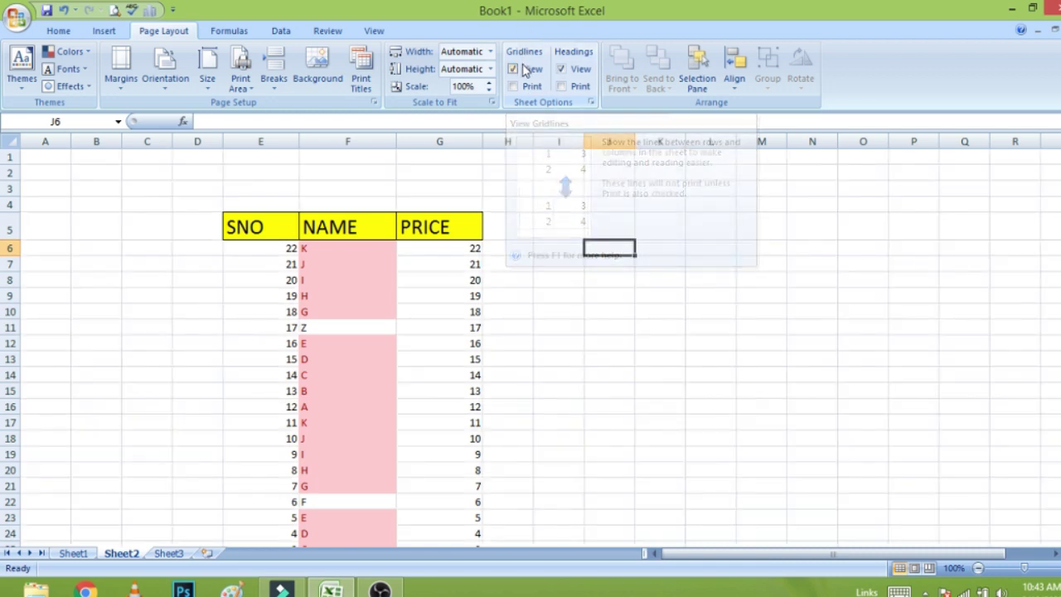
{"action": "left_click", "coordinate": [700, 228]}
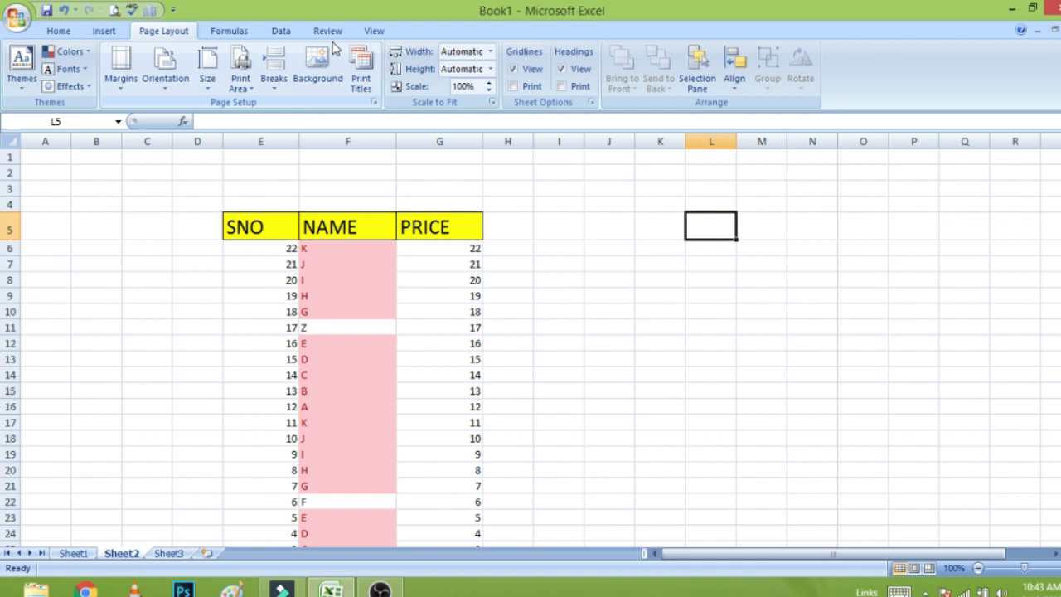
- Protect Sheet2 with a password, re-entering it in the Confirm Password dialog
{"action": "left_click", "coordinate": [335, 30]}
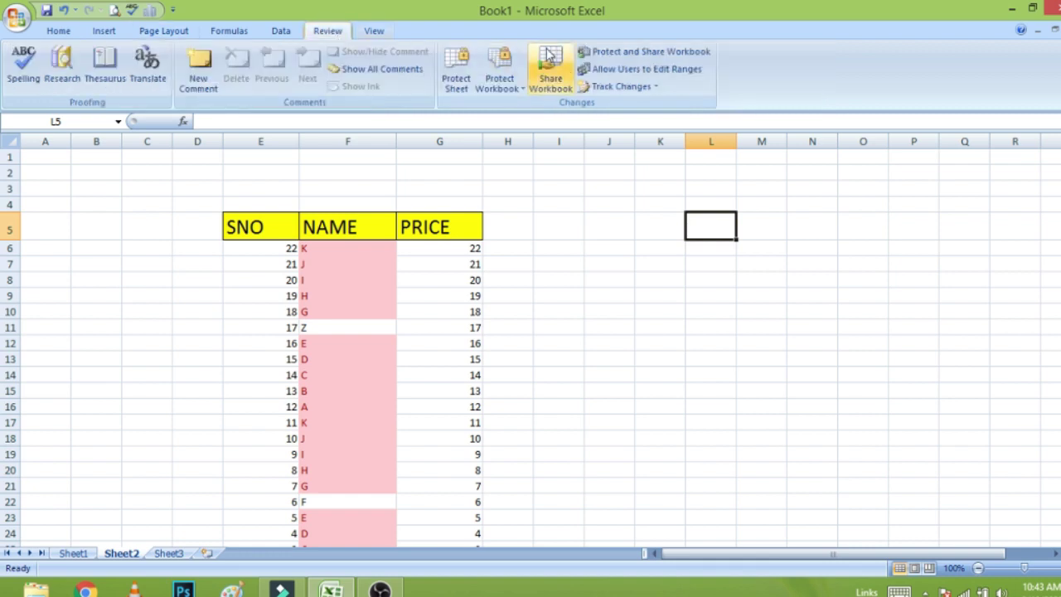
{"action": "left_click", "coordinate": [466, 90]}
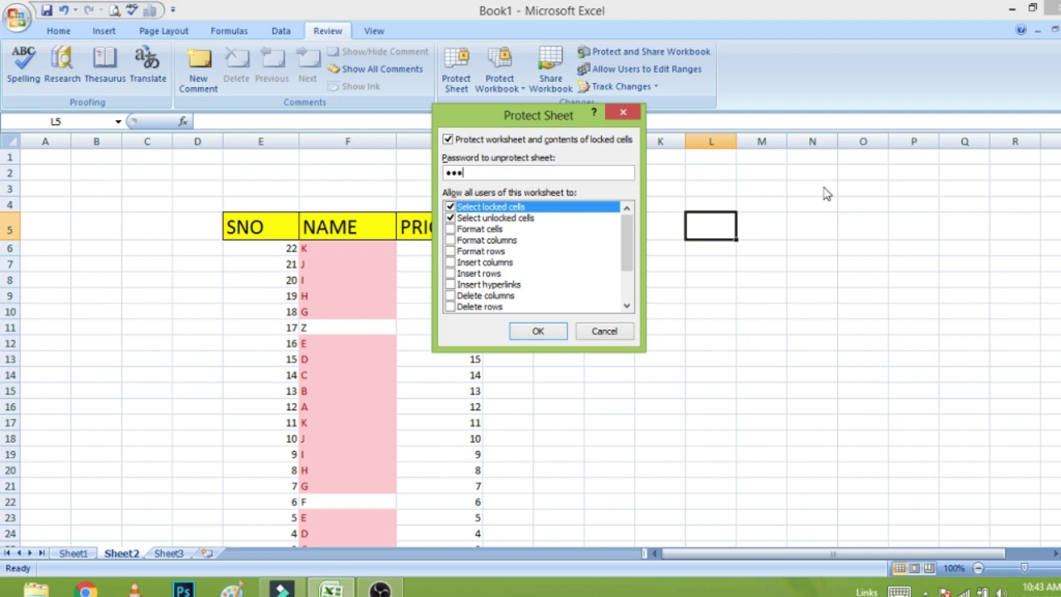
{"action": "left_click", "coordinate": [543, 332]}
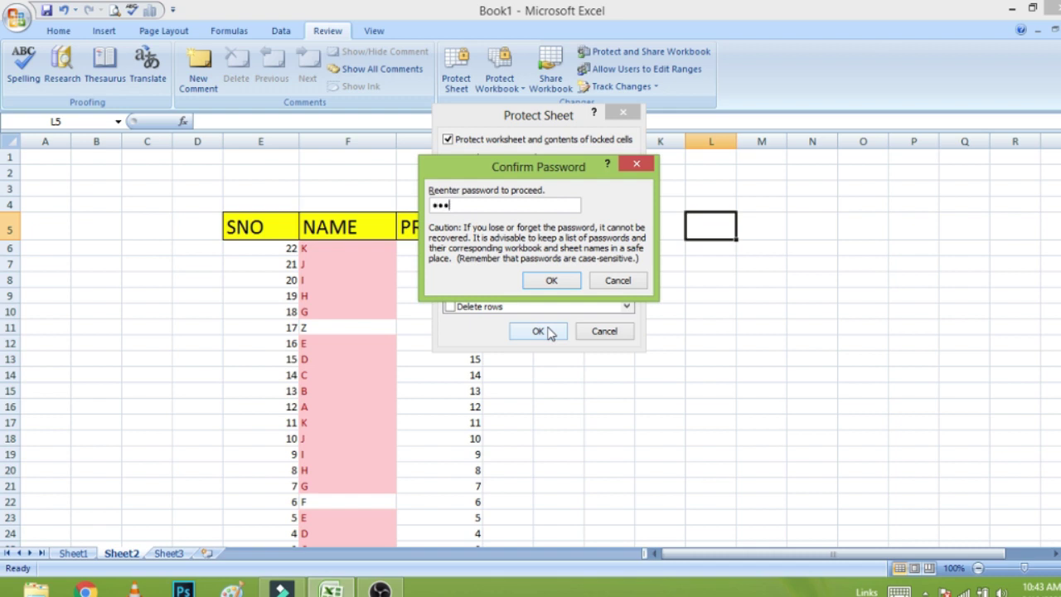
{"action": "key", "text": "Return"}
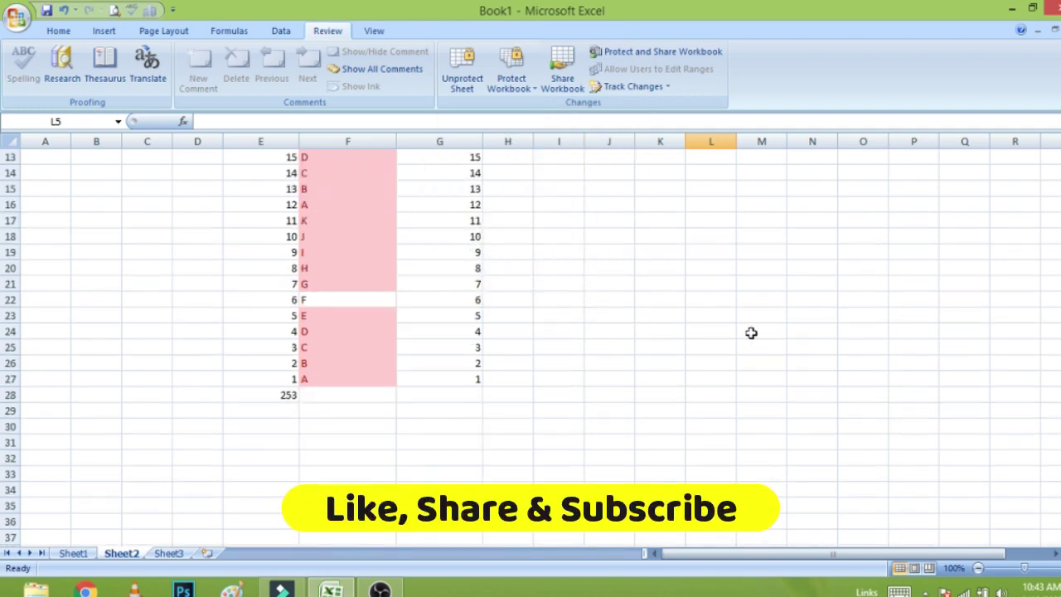
{"action": "scroll", "coordinate": [752, 333], "scroll_direction": "up", "scroll_amount": 2}
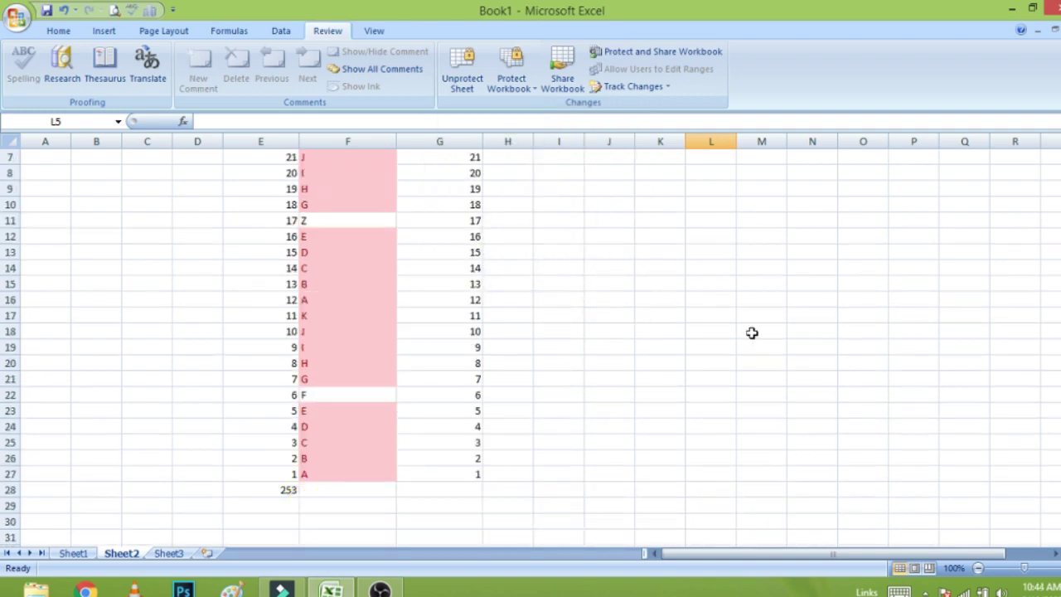
{"action": "left_click", "coordinate": [462, 220]}
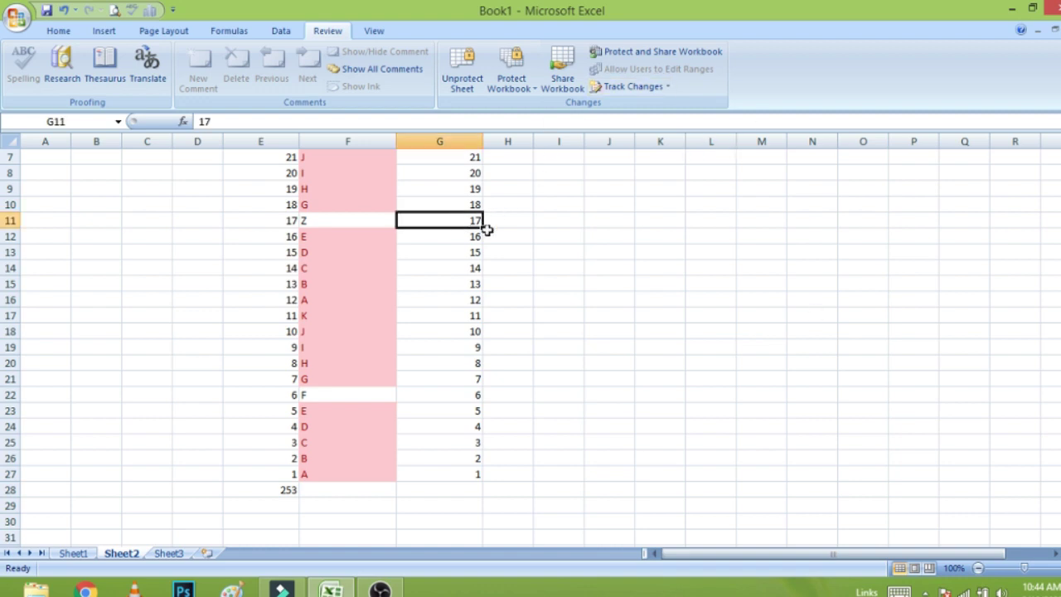
{"action": "left_click", "coordinate": [529, 237]}
{"action": "left_click", "coordinate": [549, 235]}
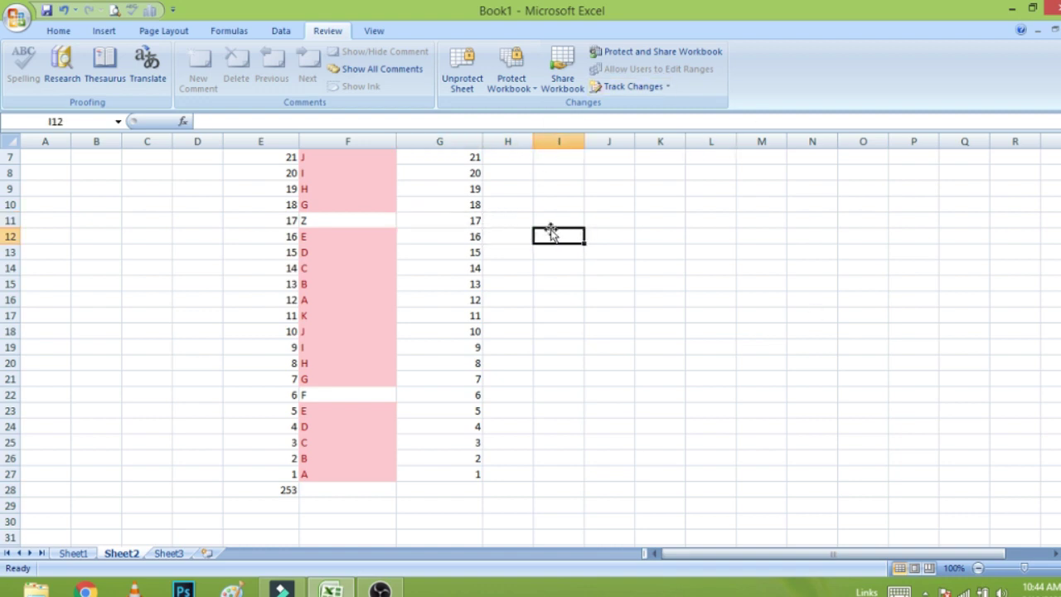
{"action": "double_click", "coordinate": [551, 233]}
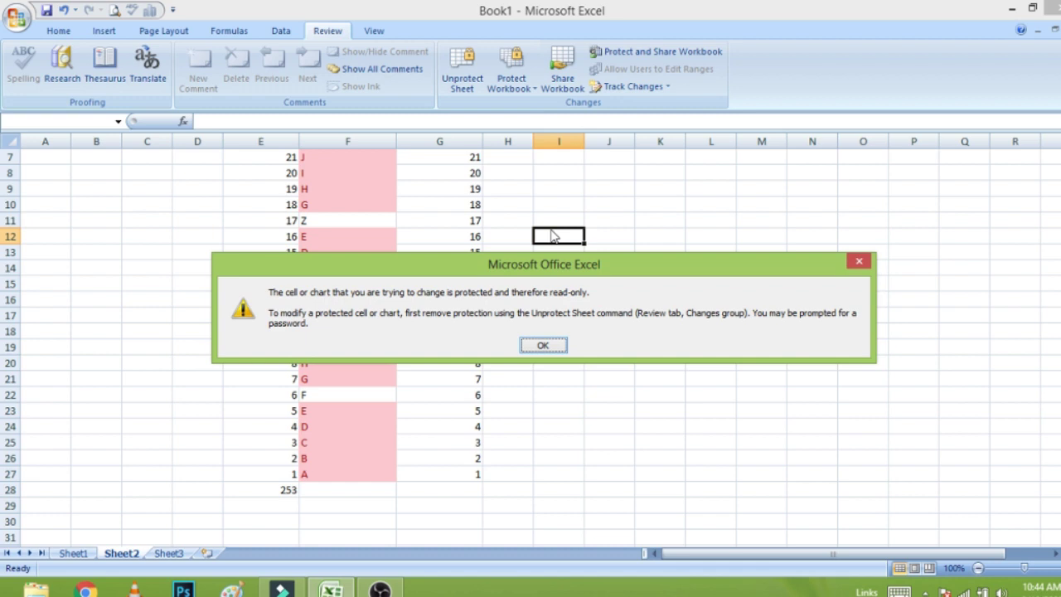
{"action": "left_click", "coordinate": [544, 345]}
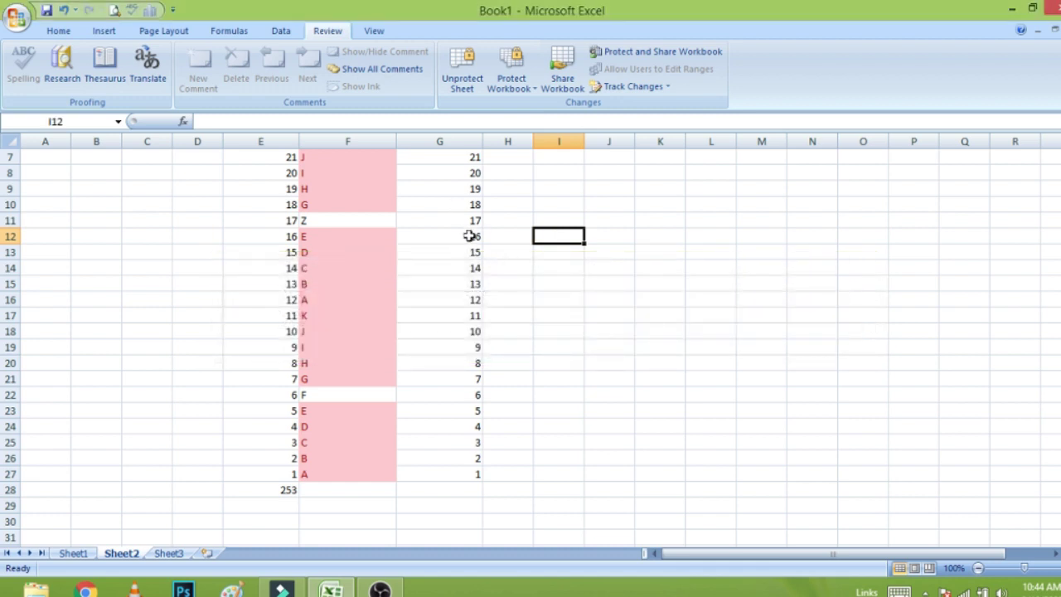
{"action": "right_click", "coordinate": [471, 221]}
{"action": "left_click", "coordinate": [502, 231]}
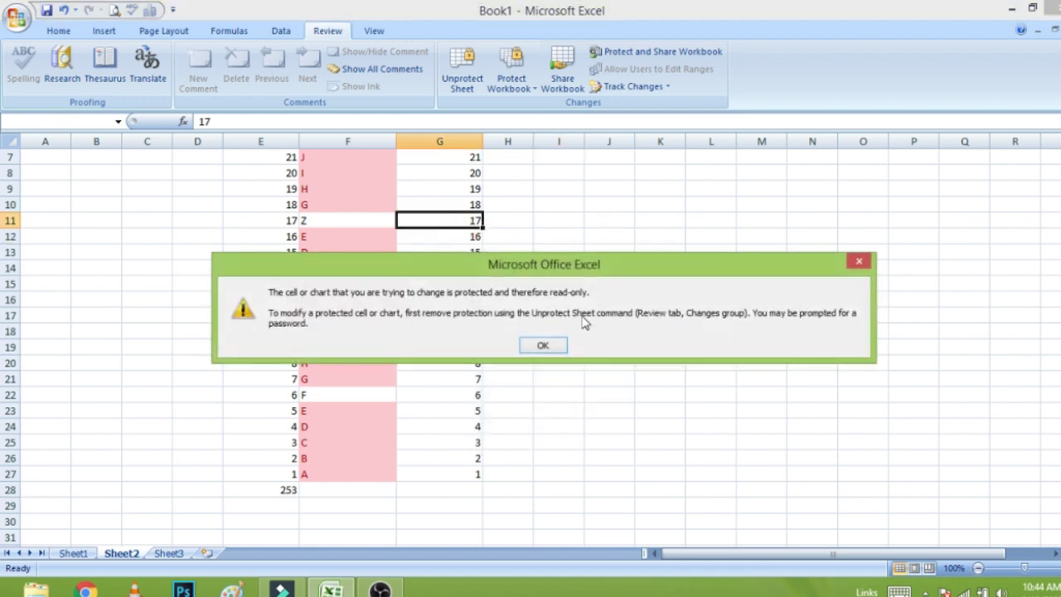
{"action": "left_click", "coordinate": [543, 345]}
{"action": "scroll", "coordinate": [568, 367], "scroll_direction": "up", "scroll_amount": 1}
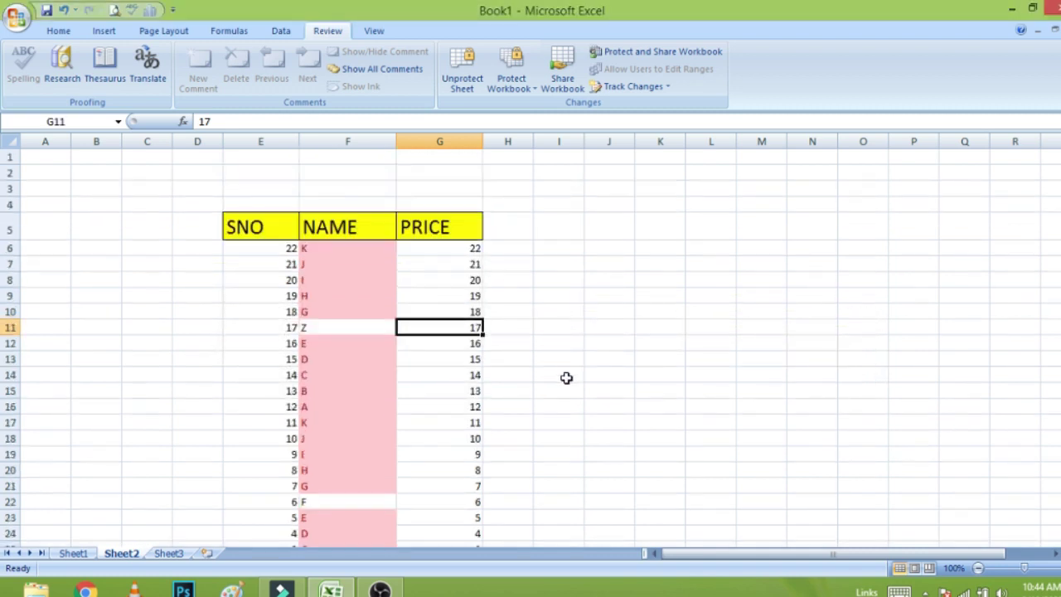
{"action": "scroll", "coordinate": [597, 390], "scroll_direction": "down", "scroll_amount": 4}
{"action": "scroll", "coordinate": [609, 372], "scroll_direction": "up", "scroll_amount": 4}
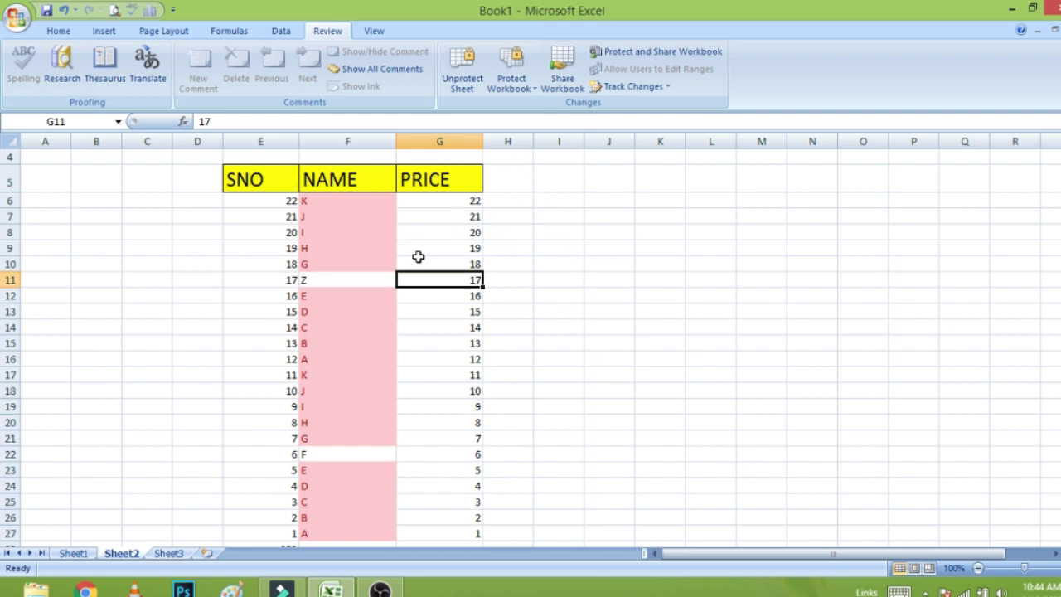
- Unprotect Sheet2 and type JJ into empty cell I9 to confirm cells are editable
{"action": "left_click", "coordinate": [472, 83]}
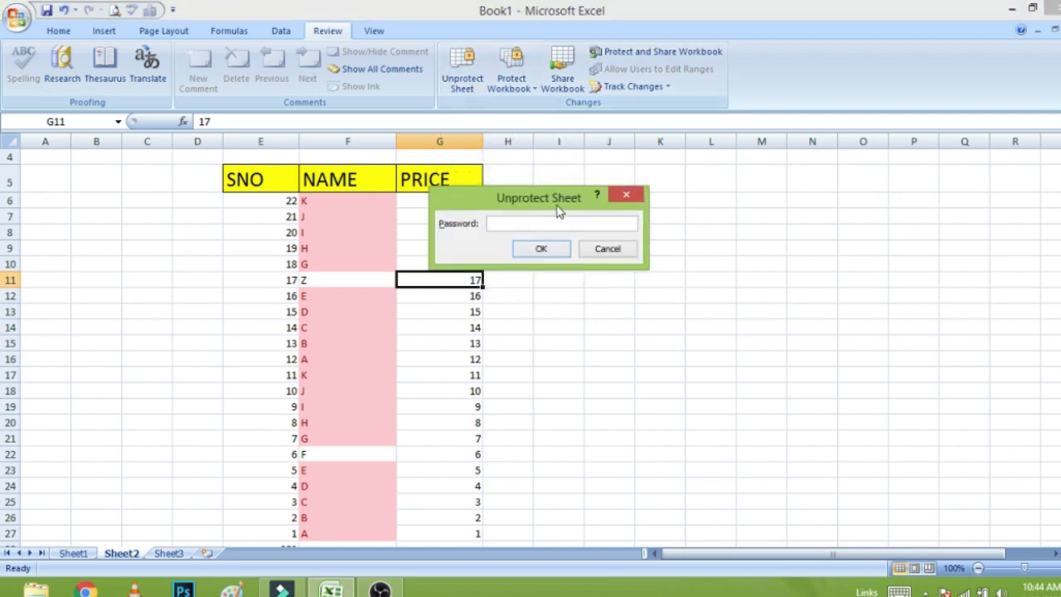
{"action": "key", "text": "Return"}
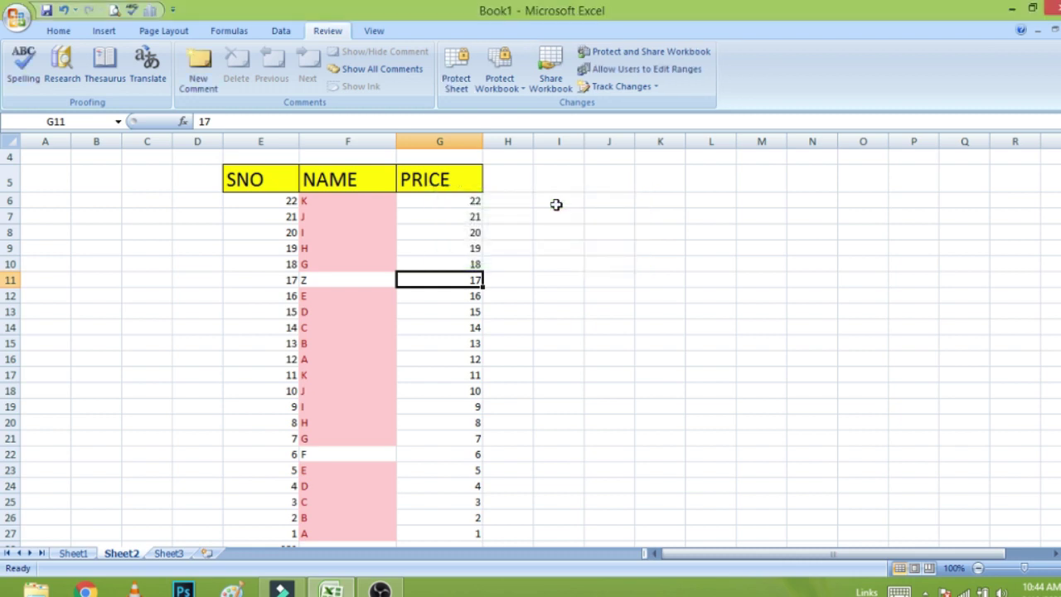
{"action": "left_click", "coordinate": [524, 254]}
{"action": "left_click", "coordinate": [548, 254]}
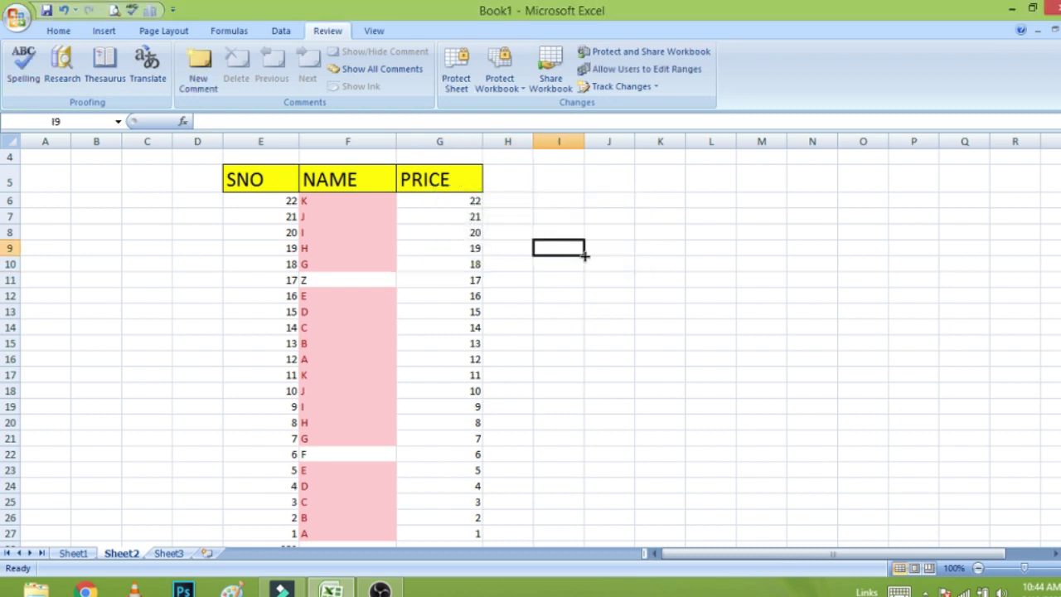
{"action": "type", "text": "JJ"}
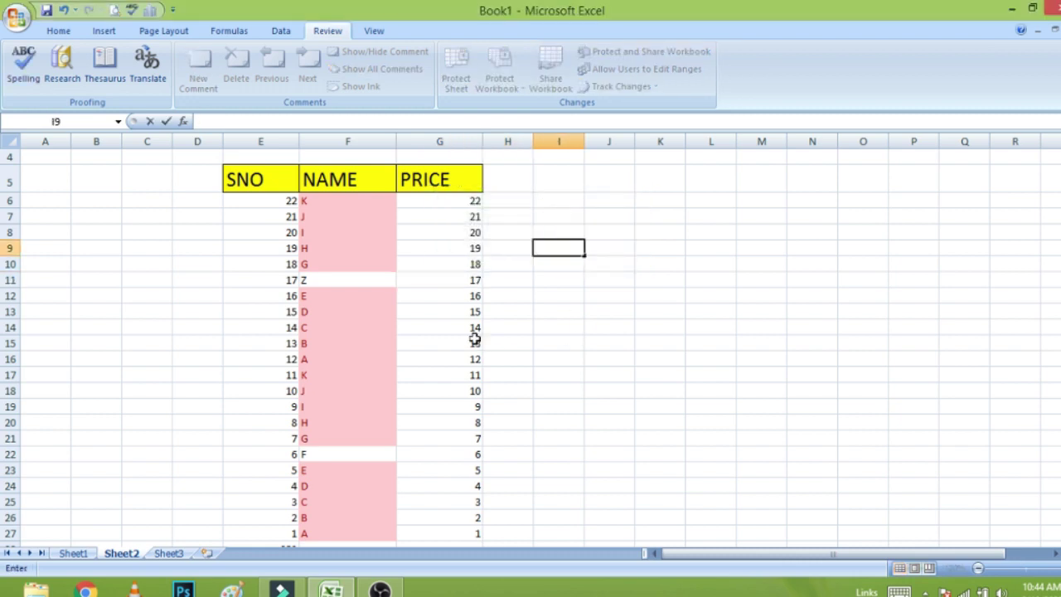
- Test right-click Cut on G11's 17 and Copy on J11, then dismiss without pasting
{"action": "right_click", "coordinate": [457, 280]}
{"action": "left_click", "coordinate": [494, 294]}
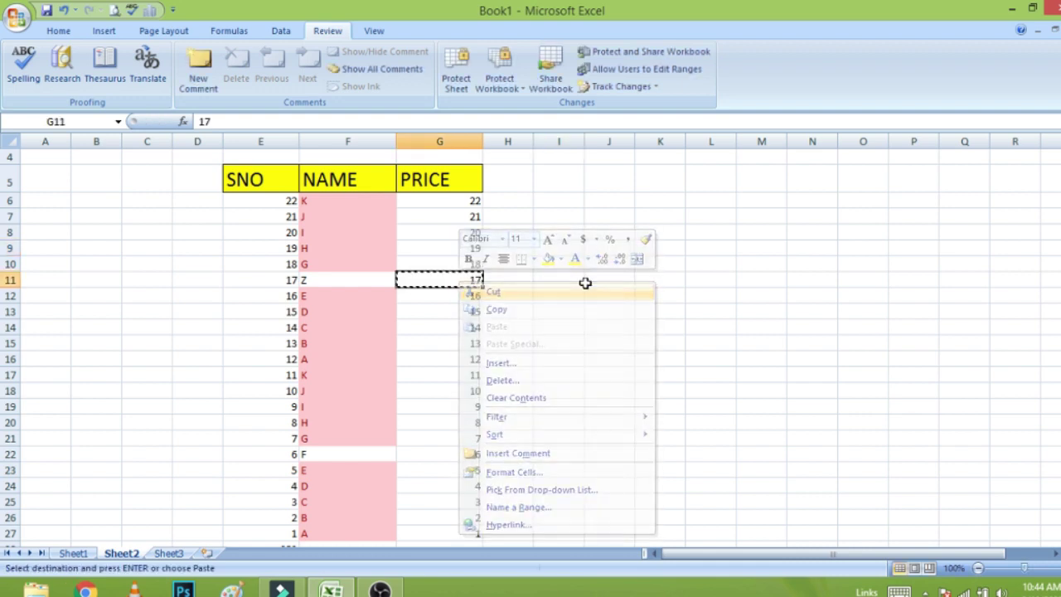
{"action": "left_click", "coordinate": [605, 280]}
{"action": "right_click", "coordinate": [612, 285]}
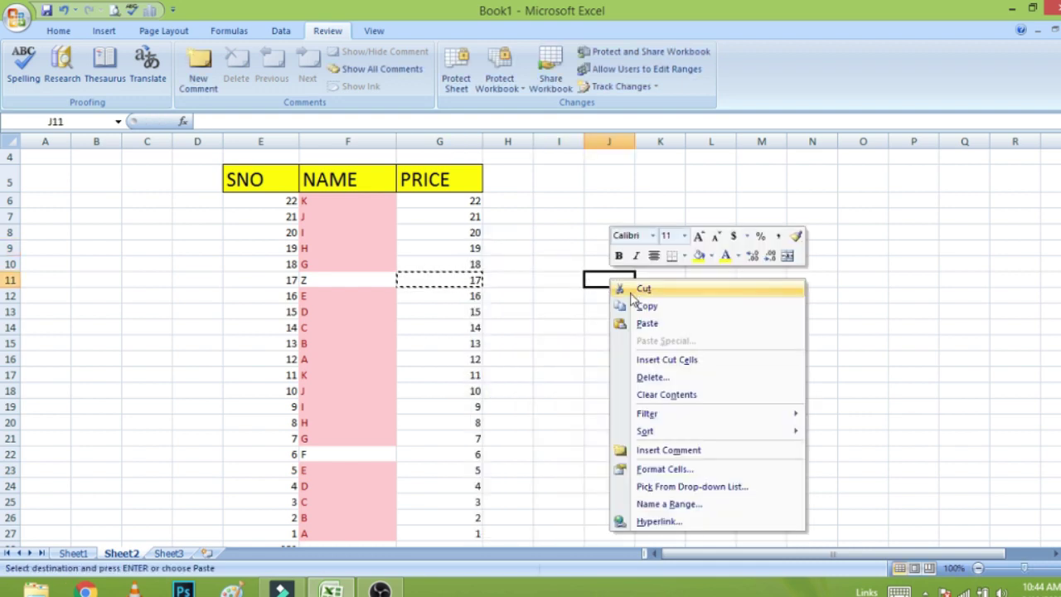
{"action": "left_click", "coordinate": [640, 305]}
{"action": "right_click", "coordinate": [697, 285]}
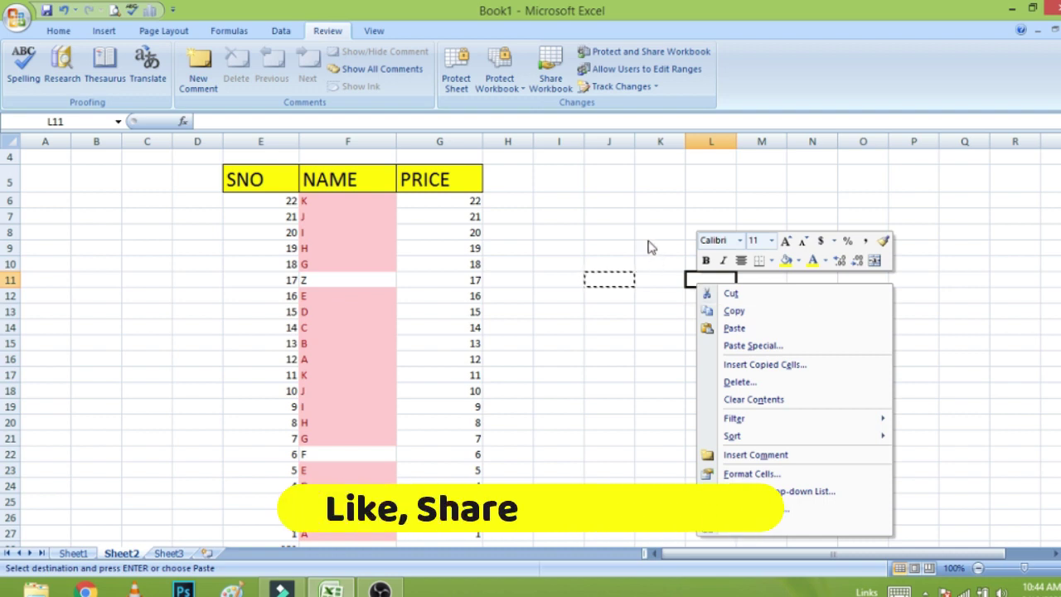
{"action": "key", "text": "Escape"}
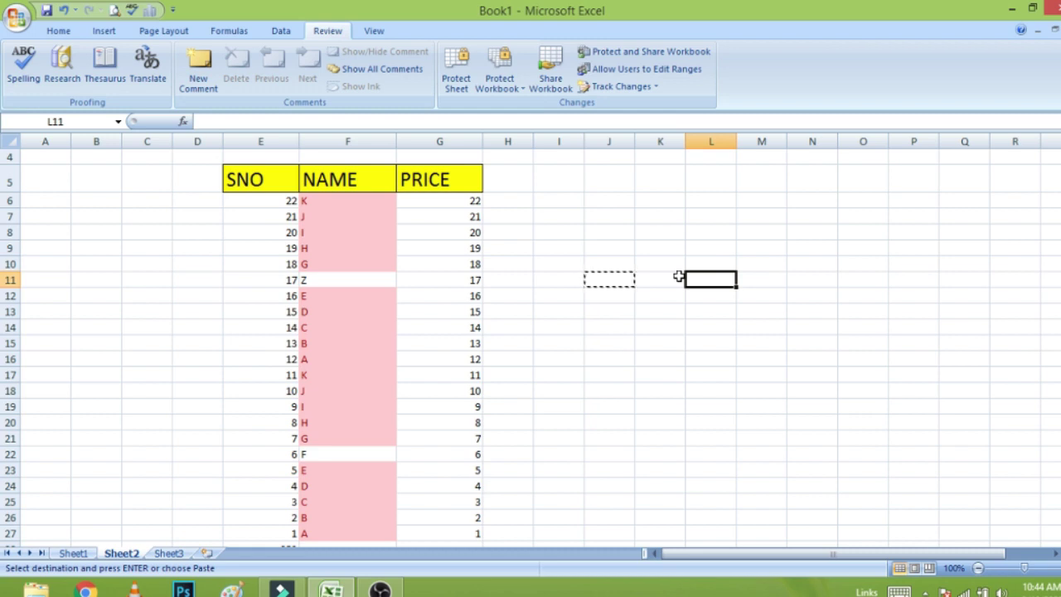
- Widen column G slightly and make row 11 much taller
{"action": "left_click", "coordinate": [485, 280]}
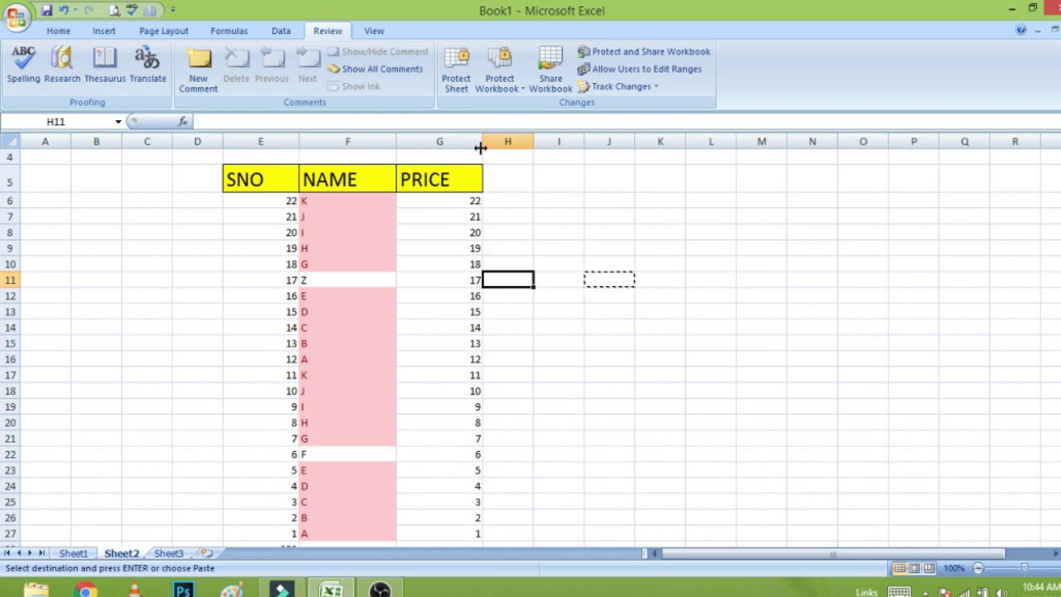
{"action": "left_click_drag", "start_coordinate": [482, 141], "coordinate": [508, 141]}
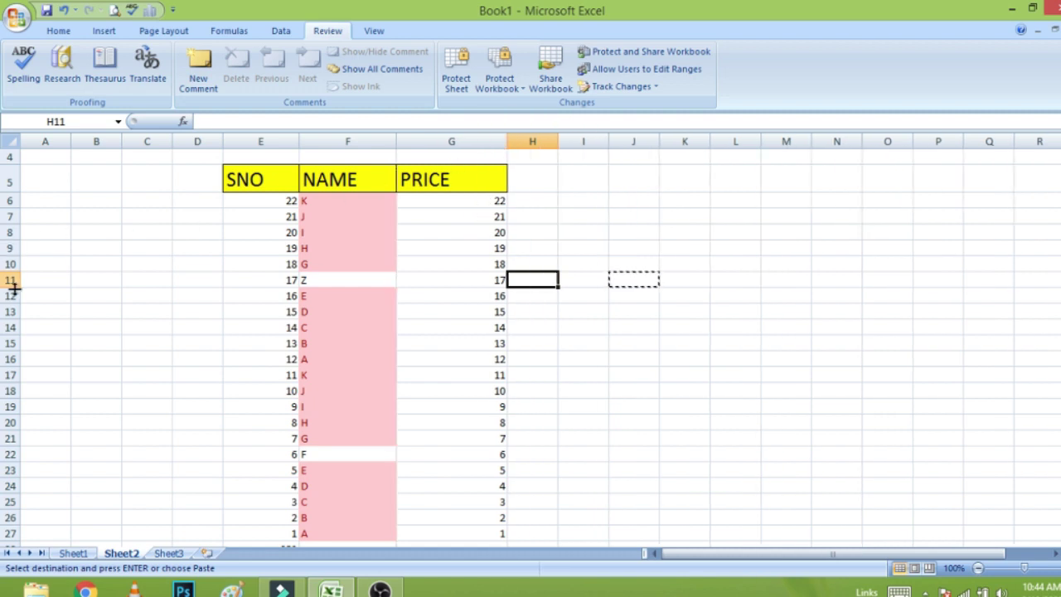
{"action": "left_click_drag", "start_coordinate": [10, 287], "coordinate": [10, 340]}
- Centre the 17 in G11 both horizontally and vertically
{"action": "left_click", "coordinate": [469, 317]}
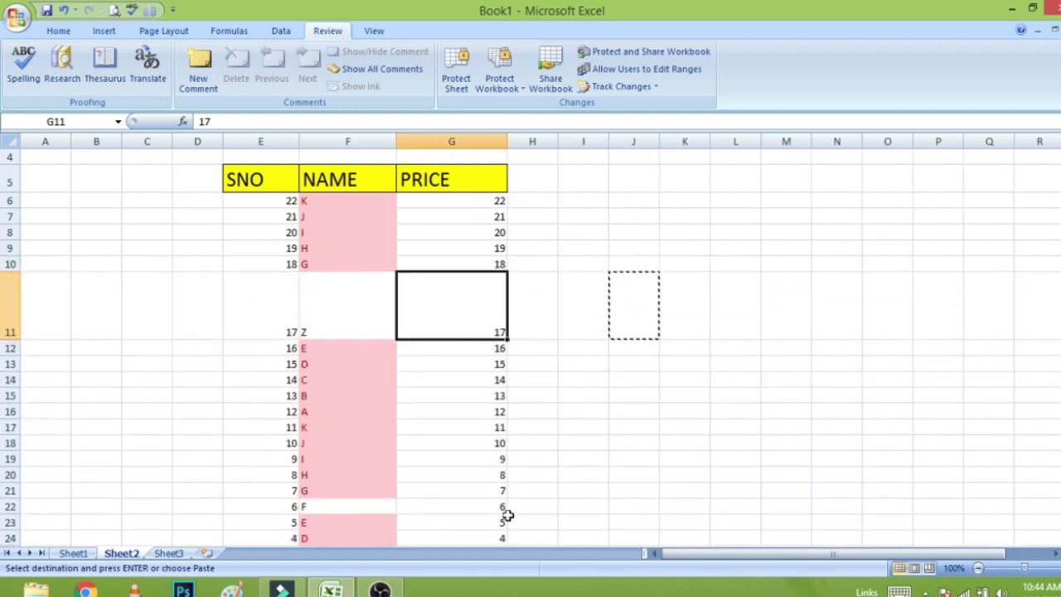
{"action": "double_click", "coordinate": [474, 306]}
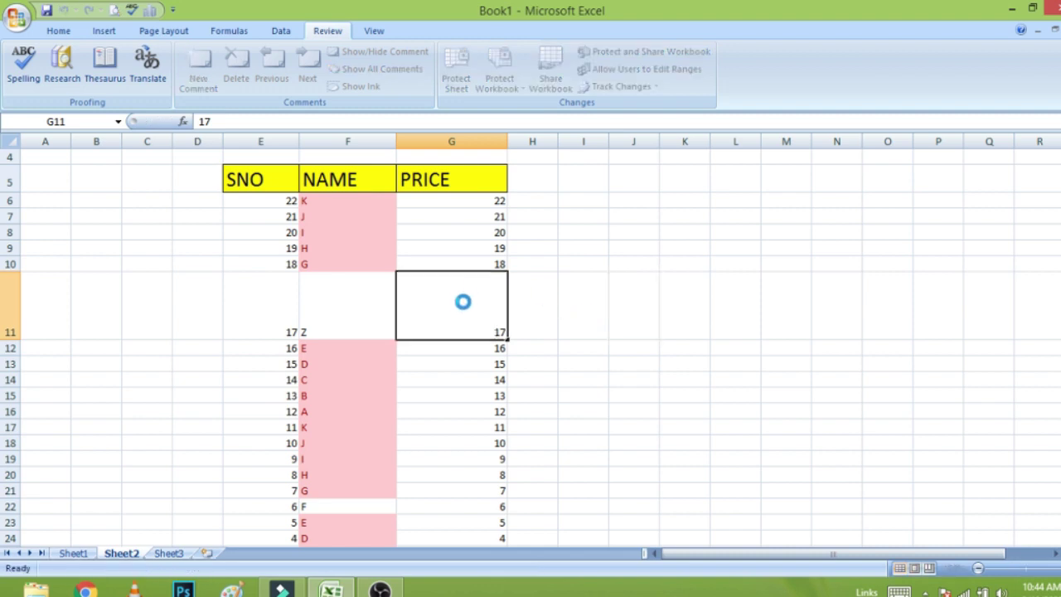
{"action": "left_click", "coordinate": [572, 310]}
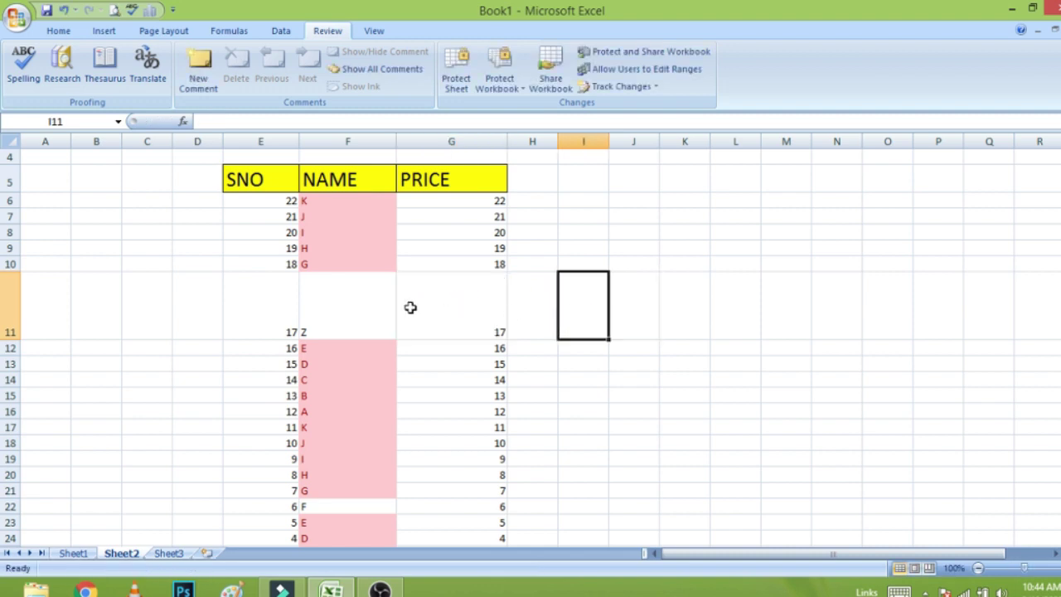
{"action": "left_click", "coordinate": [438, 306]}
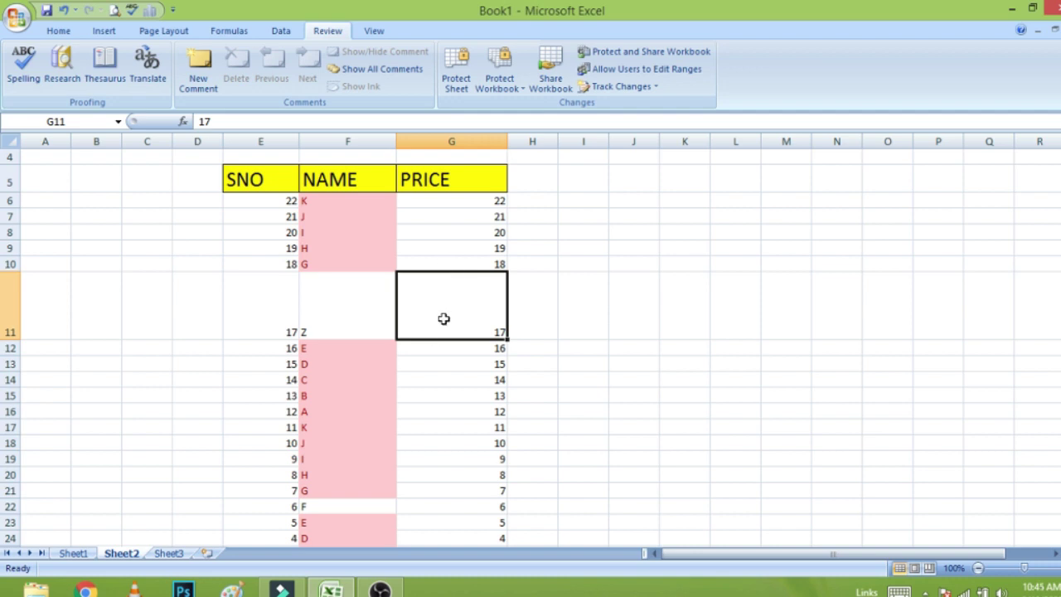
{"action": "left_click", "coordinate": [64, 32]}
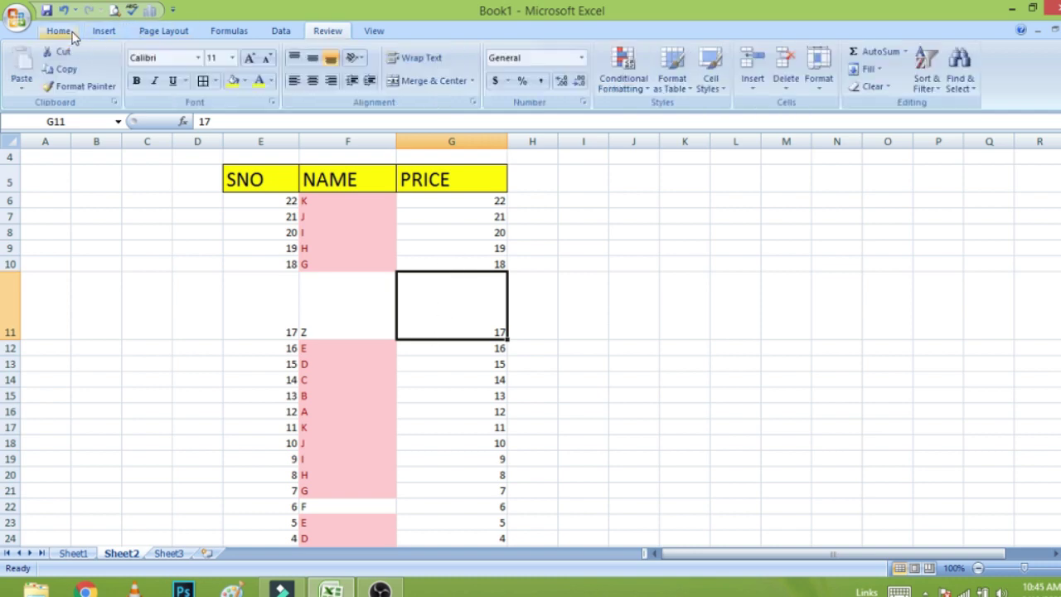
{"action": "left_click", "coordinate": [313, 81]}
{"action": "left_click", "coordinate": [313, 57]}
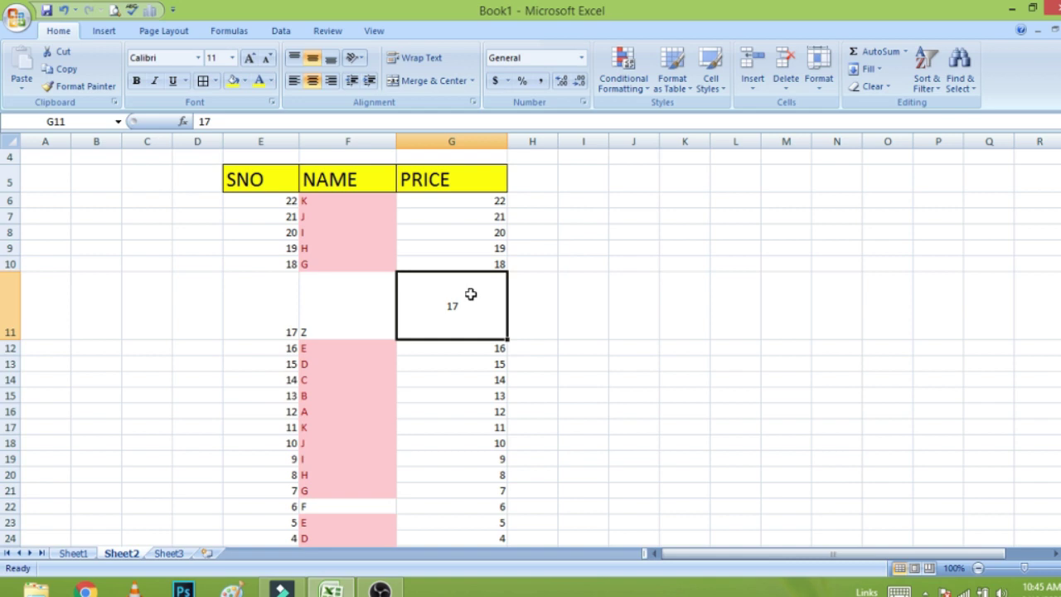
{"action": "right_click", "coordinate": [471, 294]}
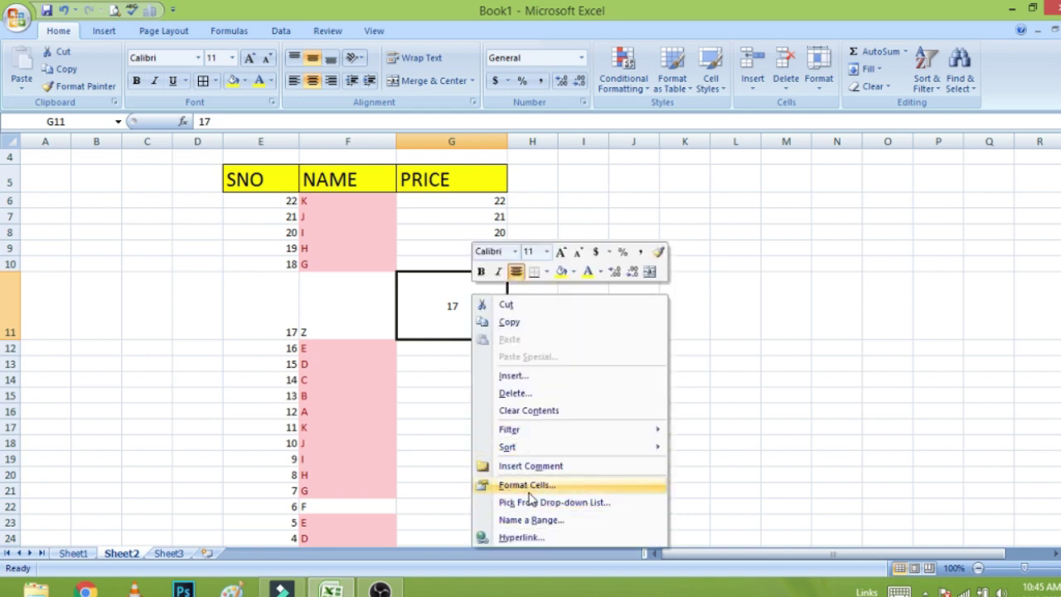
- Preview G11's gradient shading styles in Fill Effects: from centre, corner, diagonal, vertical, horizontal
{"action": "left_click", "coordinate": [529, 490]}
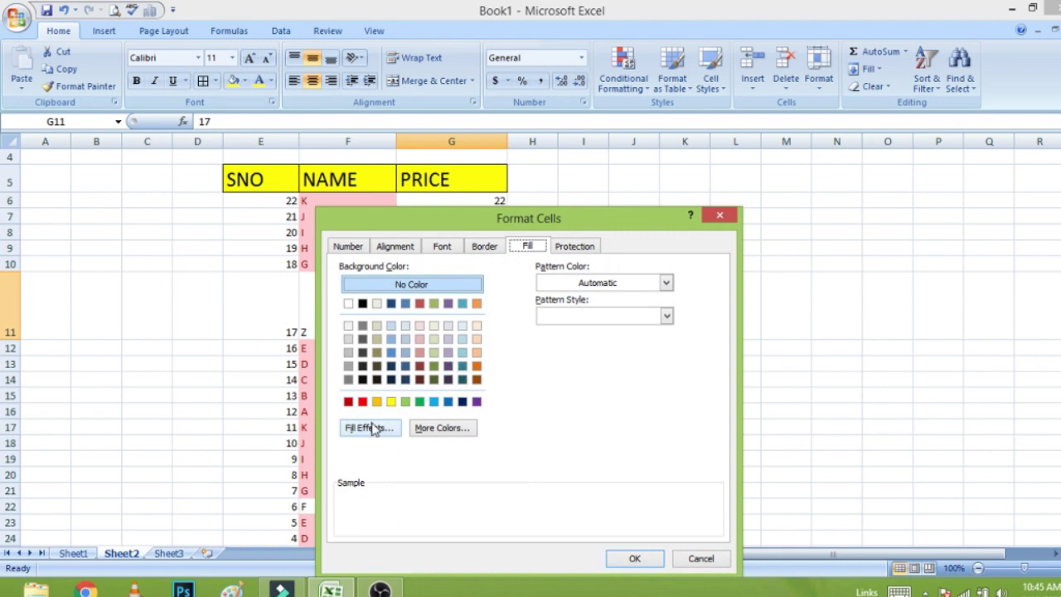
{"action": "left_click", "coordinate": [363, 432]}
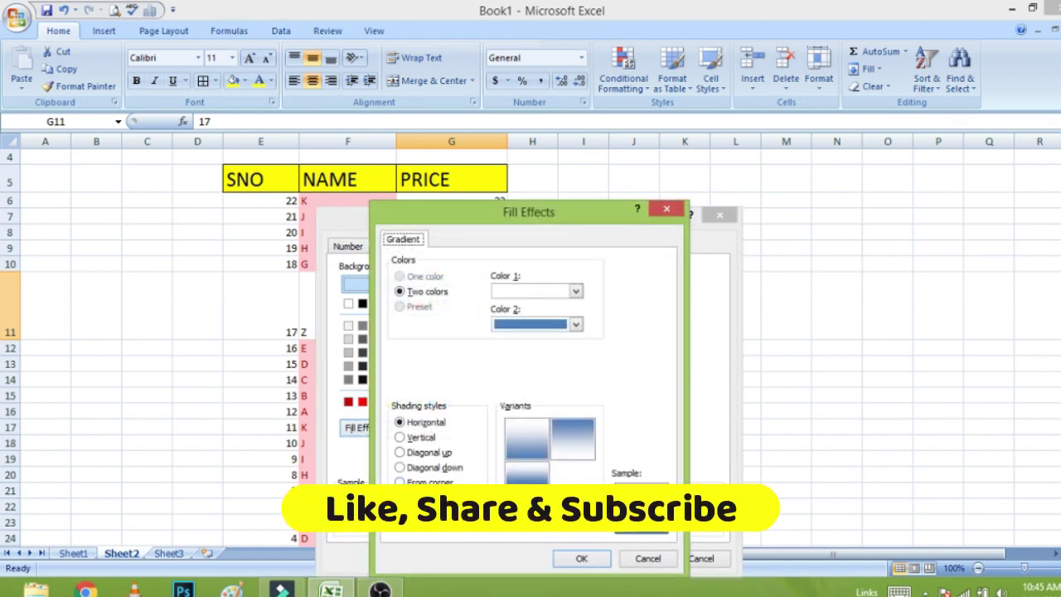
{"action": "left_click", "coordinate": [430, 498]}
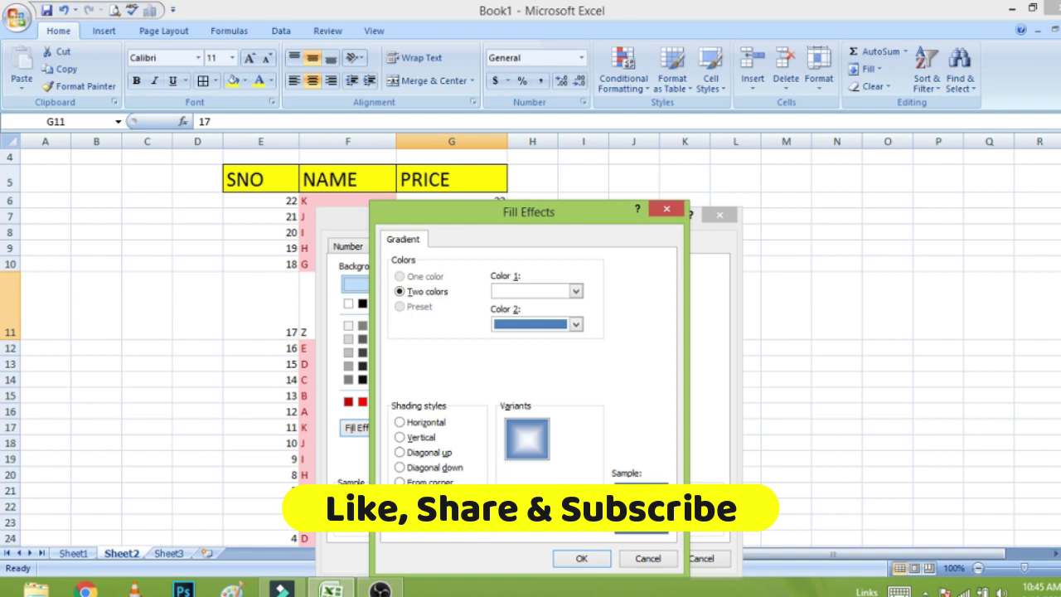
{"action": "left_click", "coordinate": [431, 483]}
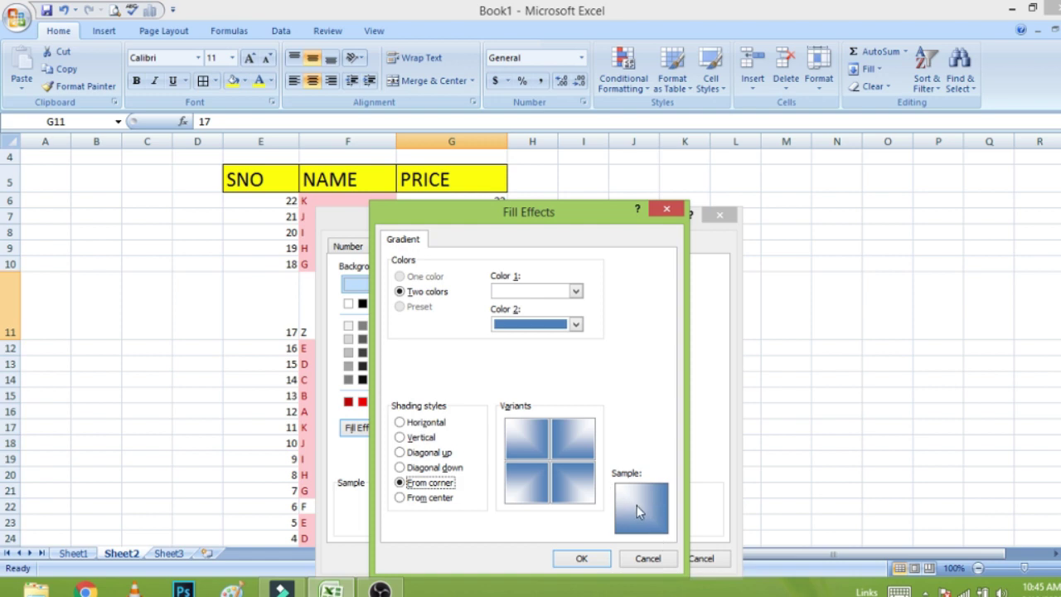
{"action": "left_click", "coordinate": [435, 469]}
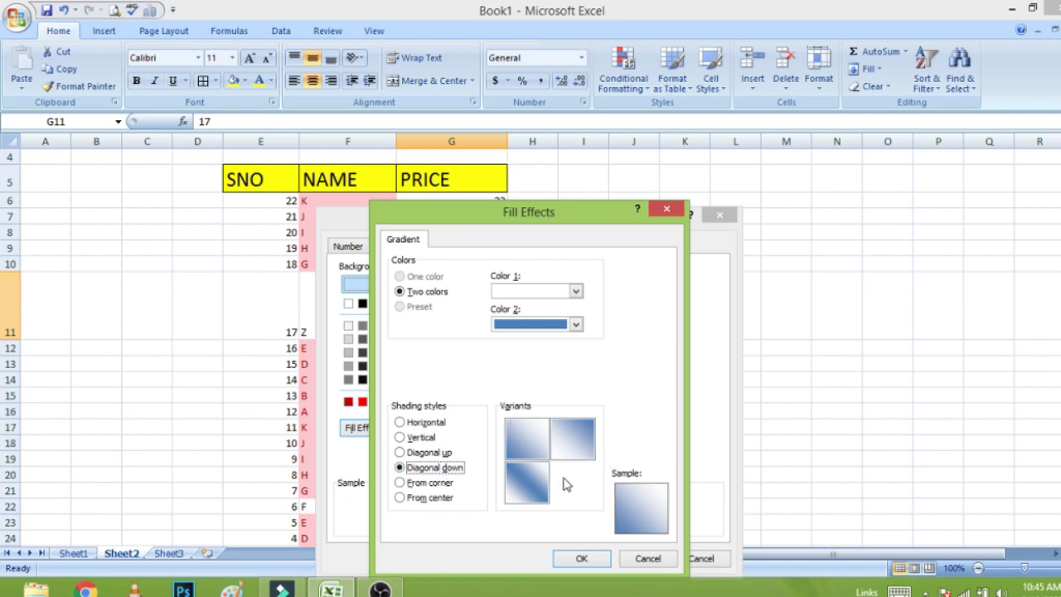
{"action": "left_click", "coordinate": [430, 454]}
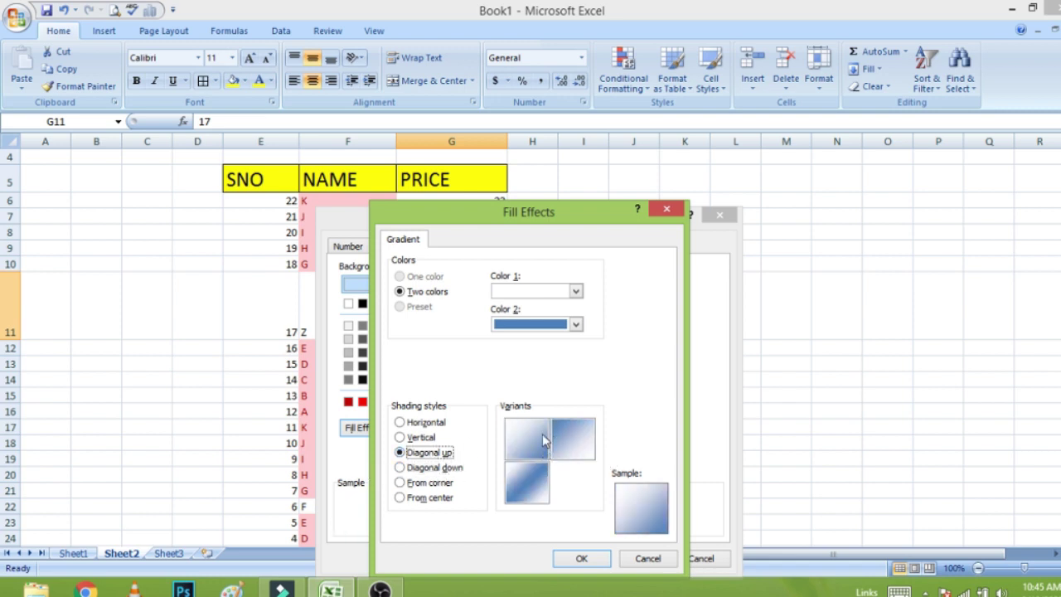
{"action": "left_click", "coordinate": [420, 437]}
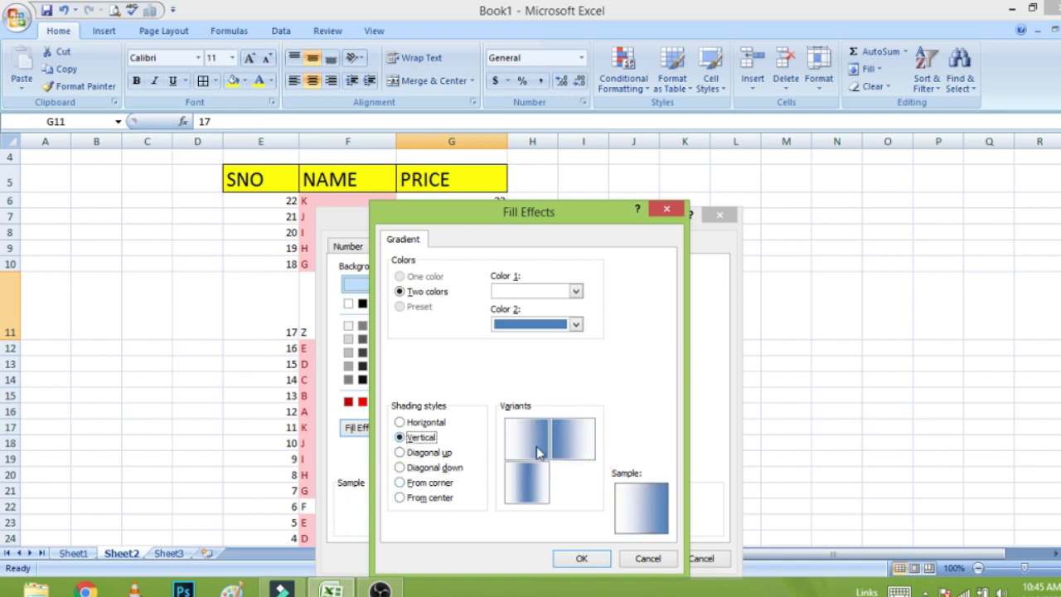
{"action": "left_click", "coordinate": [423, 422]}
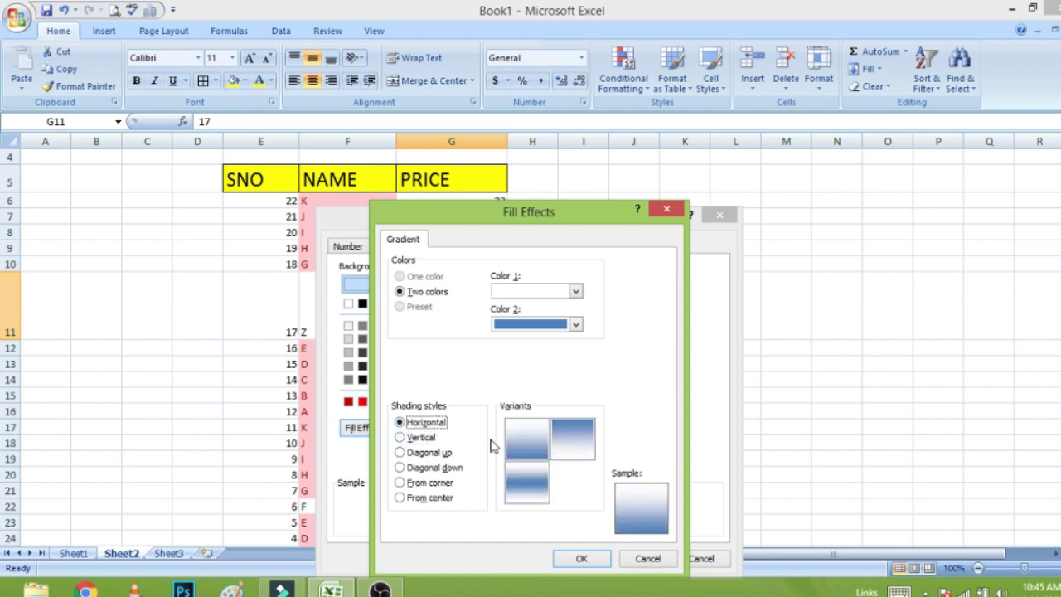
- Apply the blue From center gradient fill to G11
{"action": "left_click", "coordinate": [444, 500]}
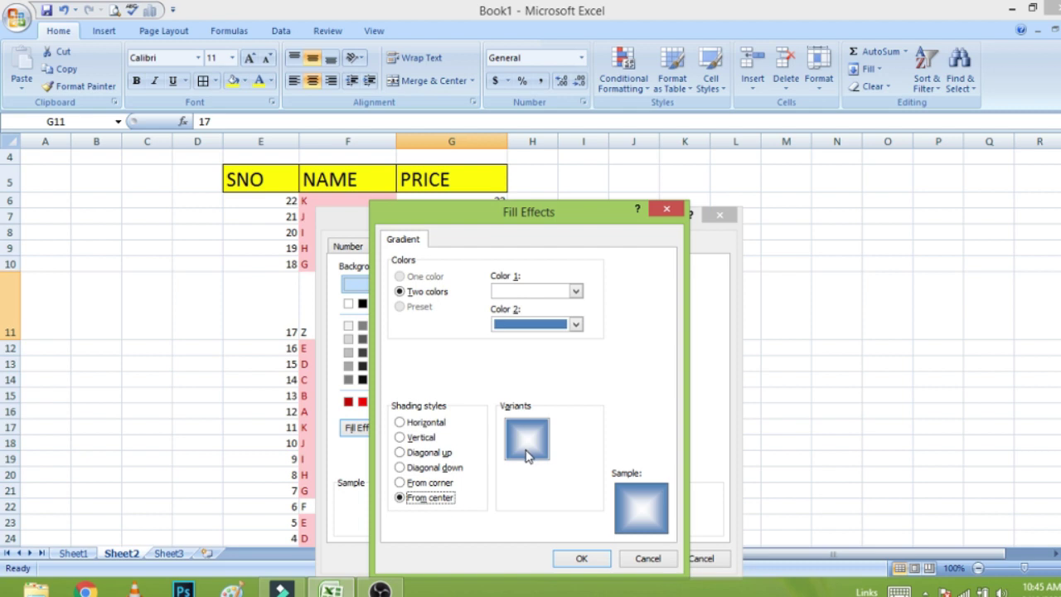
{"action": "left_click", "coordinate": [448, 484]}
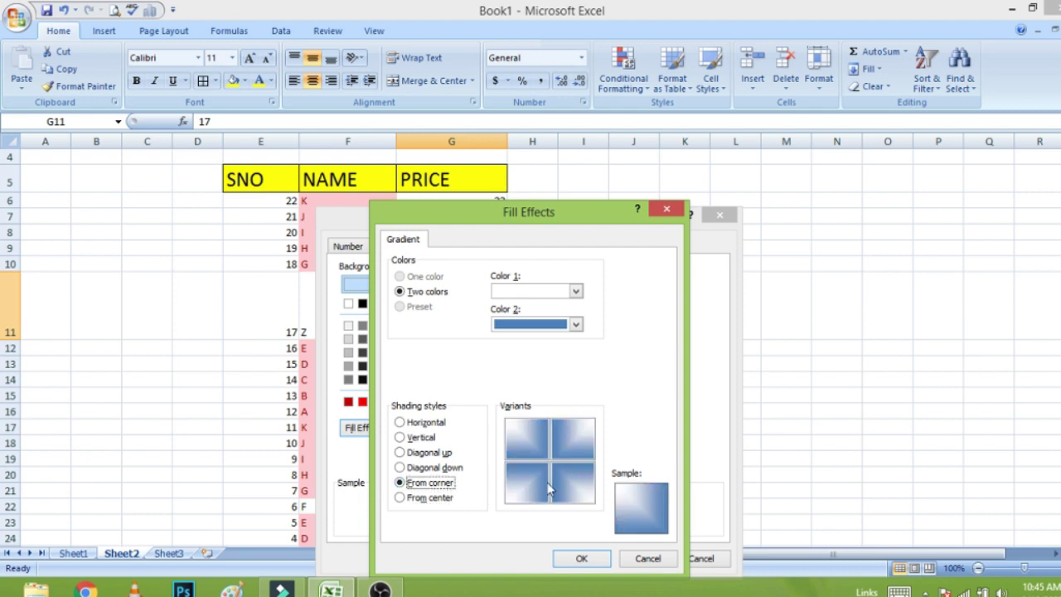
{"action": "left_click", "coordinate": [443, 498]}
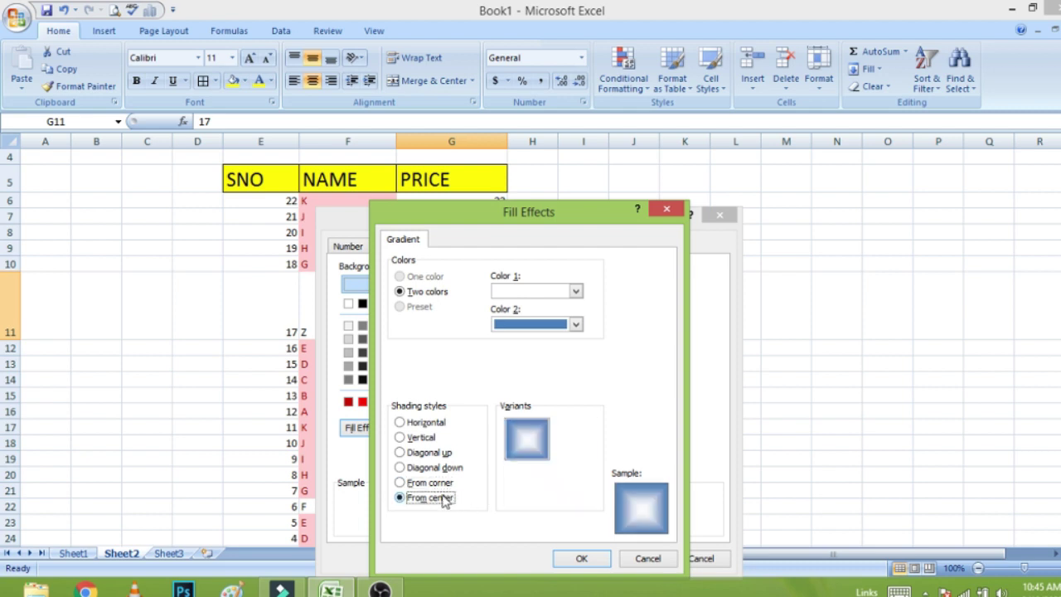
{"action": "left_click", "coordinate": [581, 558]}
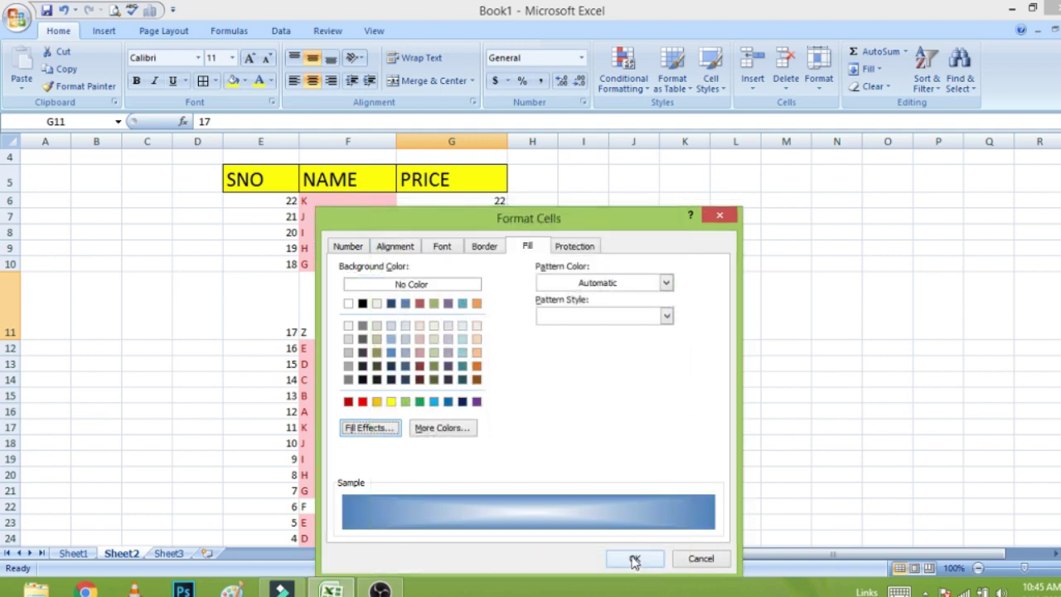
{"action": "left_click", "coordinate": [635, 560]}
{"action": "left_click", "coordinate": [656, 333]}
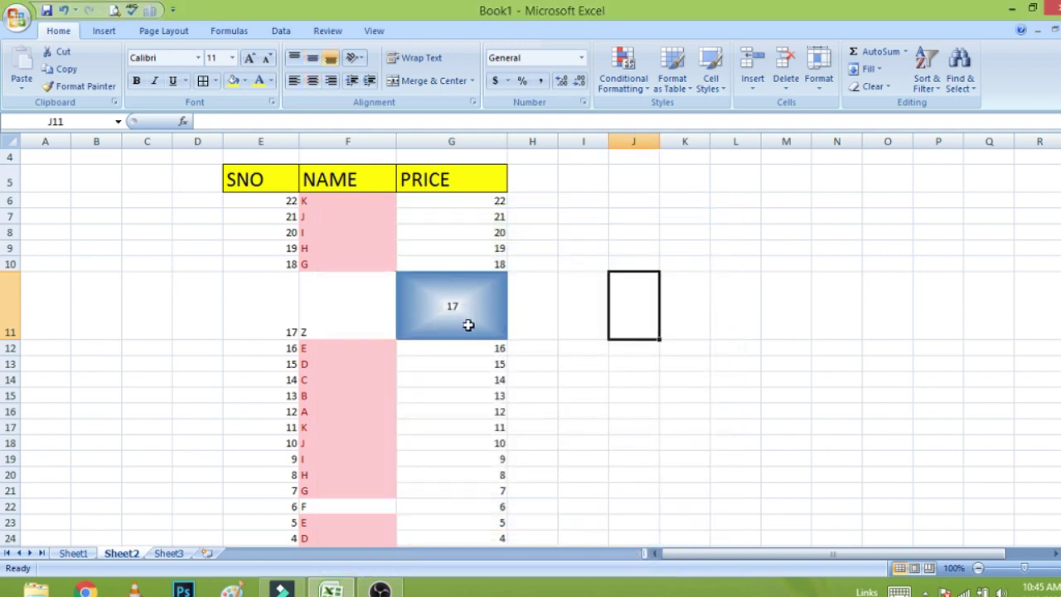
{"action": "left_click", "coordinate": [470, 306]}
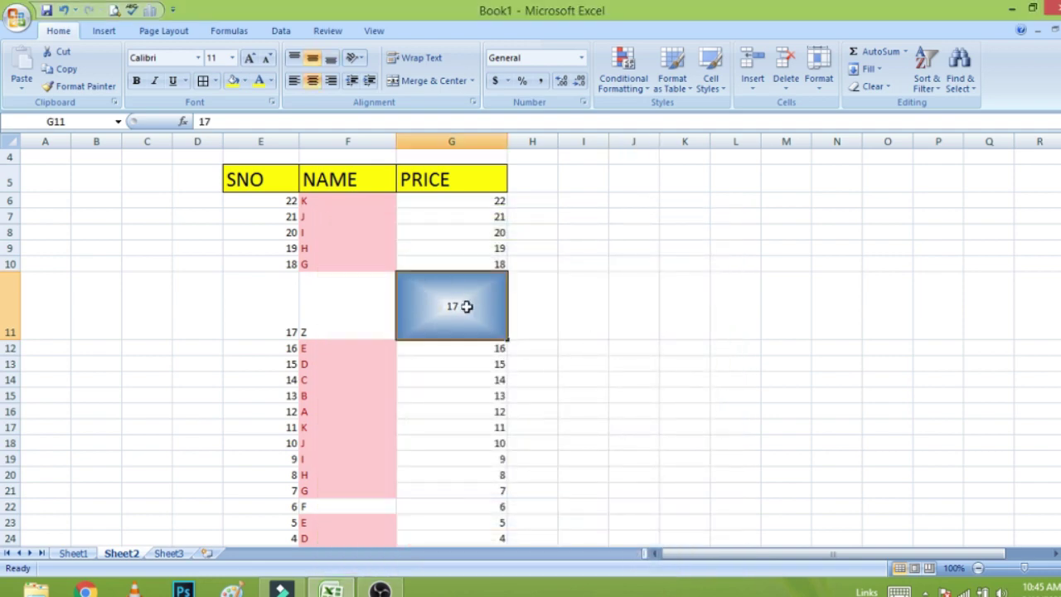
- Set G11's centre gradient Color 2 to red, after briefly trying light green, and apply it
{"action": "right_click", "coordinate": [467, 307]}
{"action": "mouse_move", "coordinate": [503, 461]}
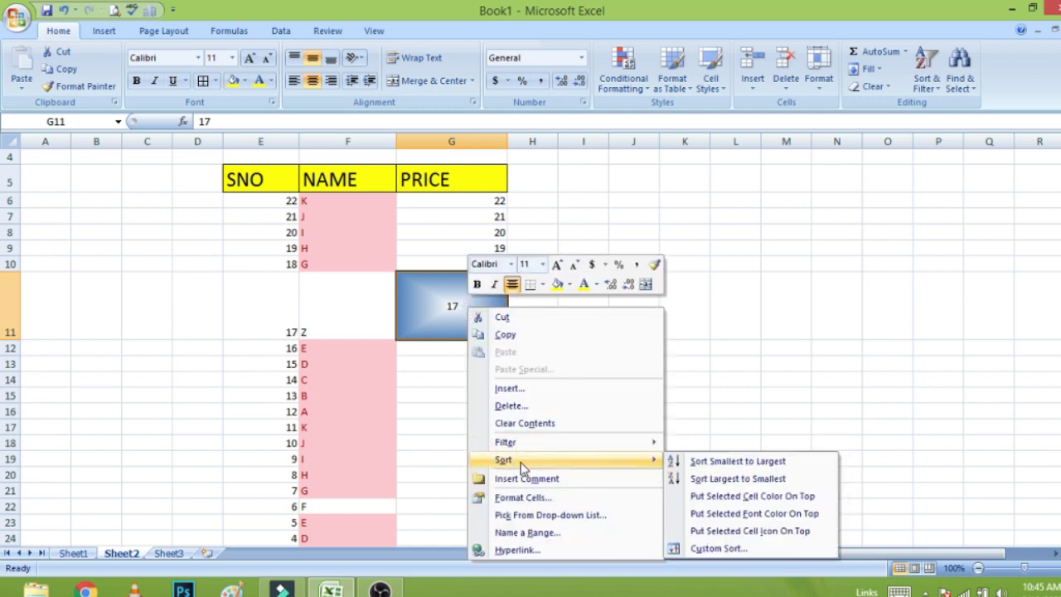
{"action": "left_click", "coordinate": [530, 496]}
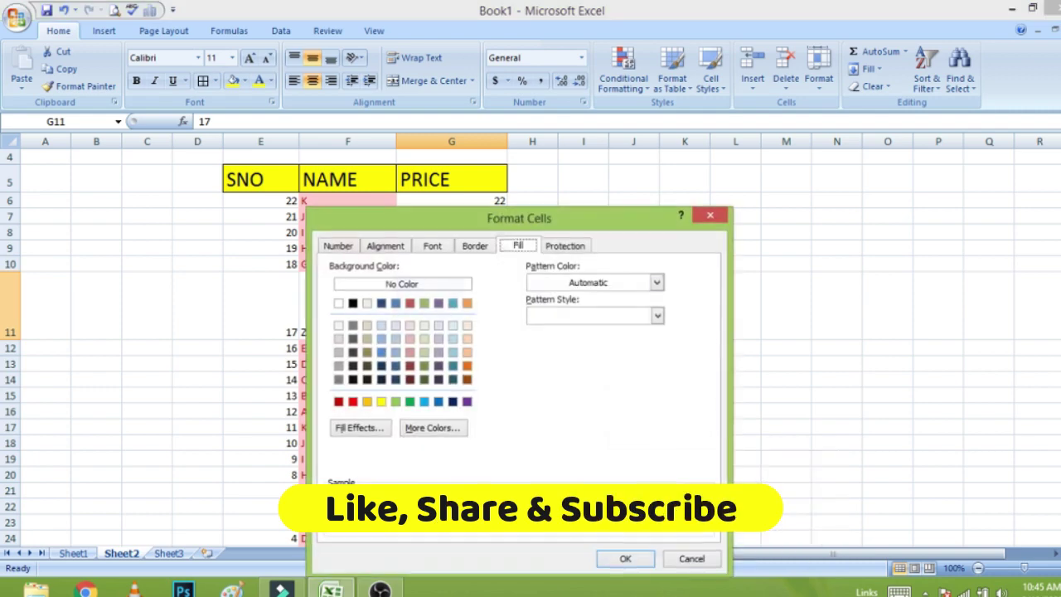
{"action": "left_click", "coordinate": [348, 428]}
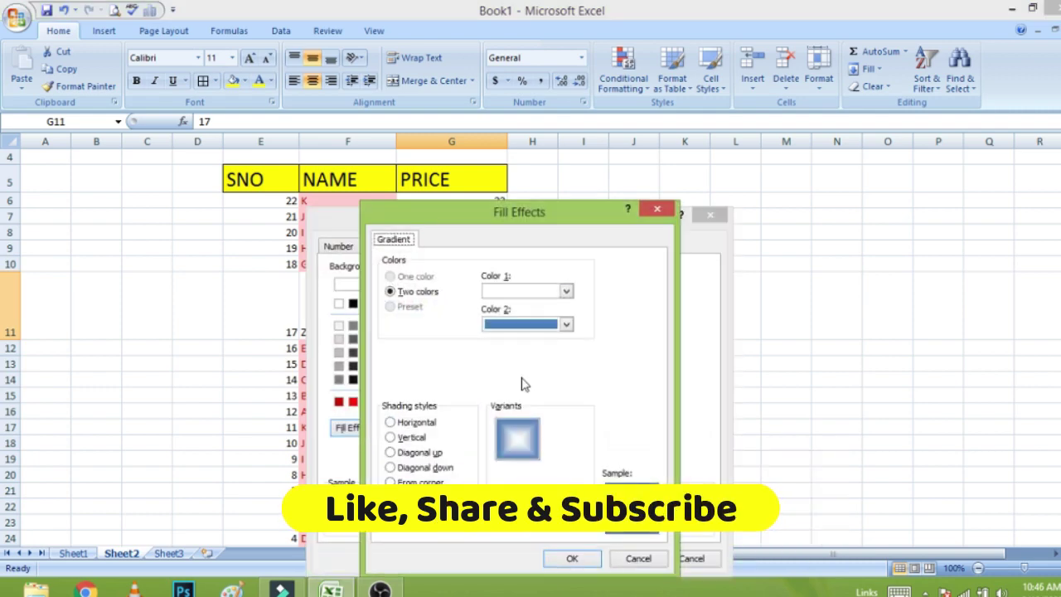
{"action": "left_click", "coordinate": [567, 325]}
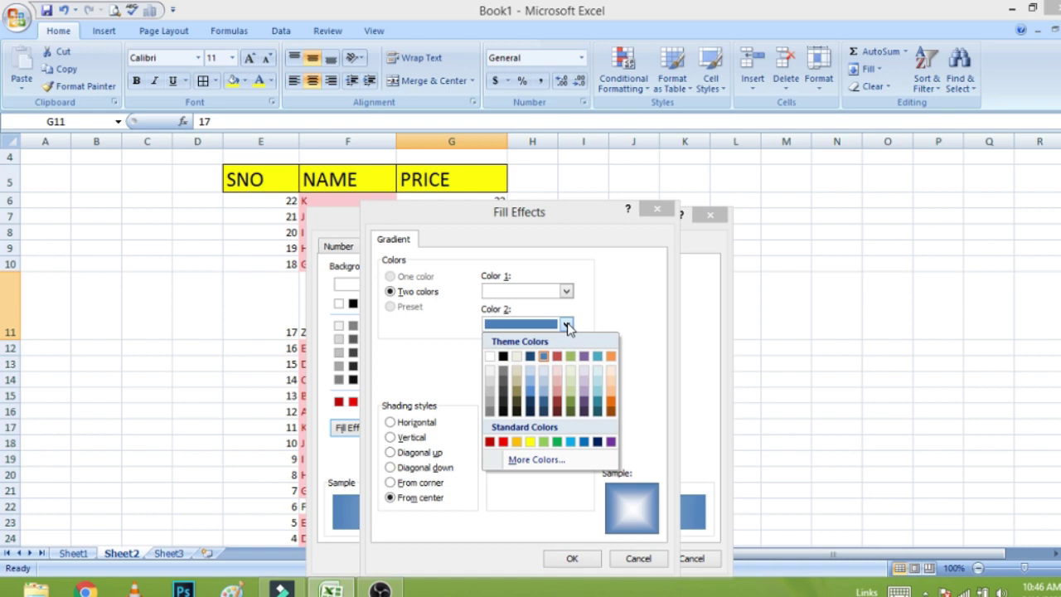
{"action": "left_click", "coordinate": [503, 442]}
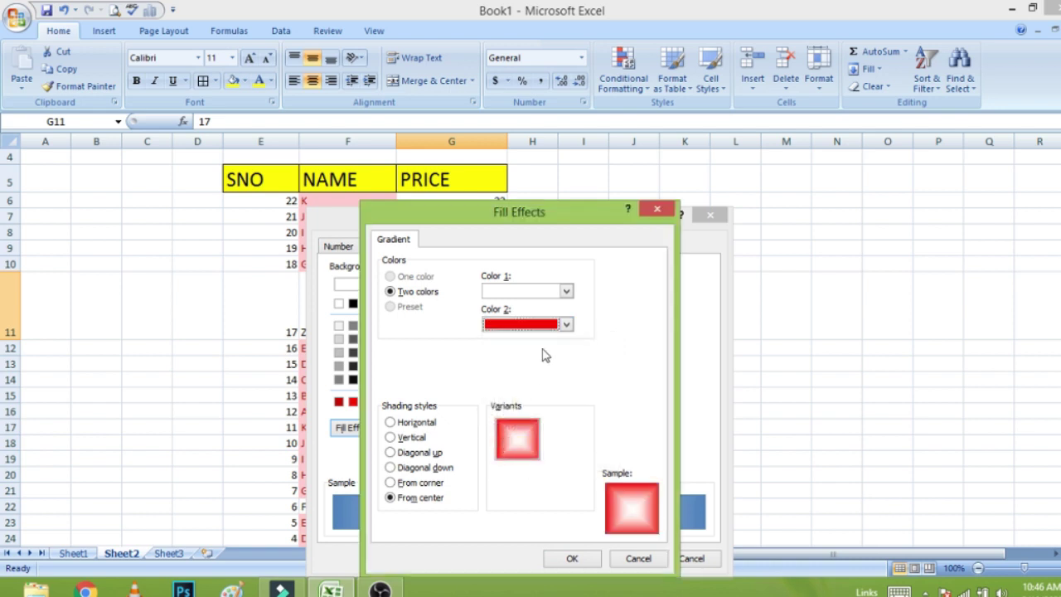
{"action": "left_click", "coordinate": [567, 325]}
{"action": "left_click", "coordinate": [532, 441]}
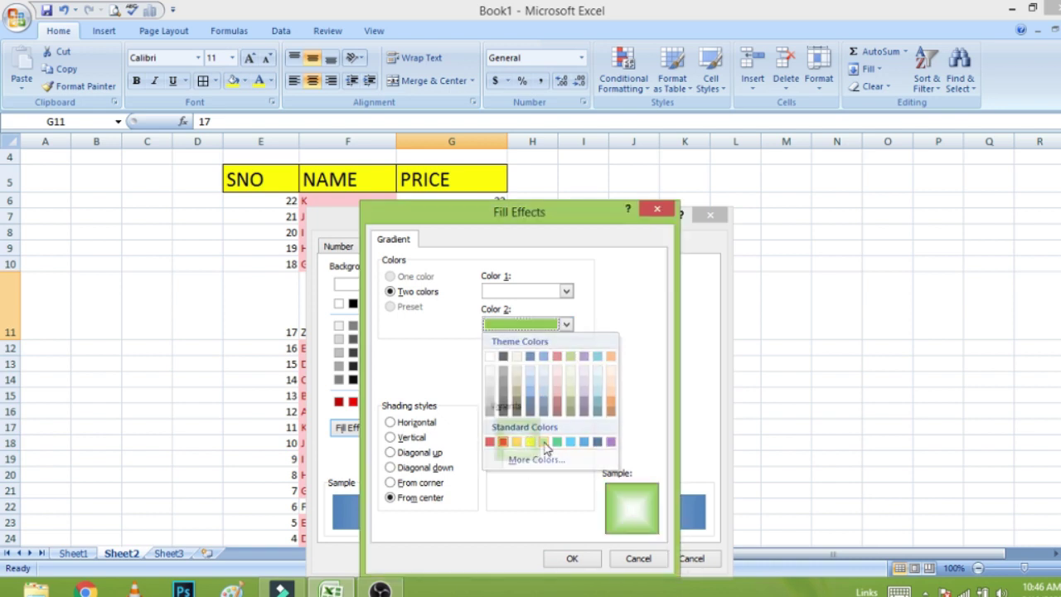
{"action": "left_click", "coordinate": [566, 325]}
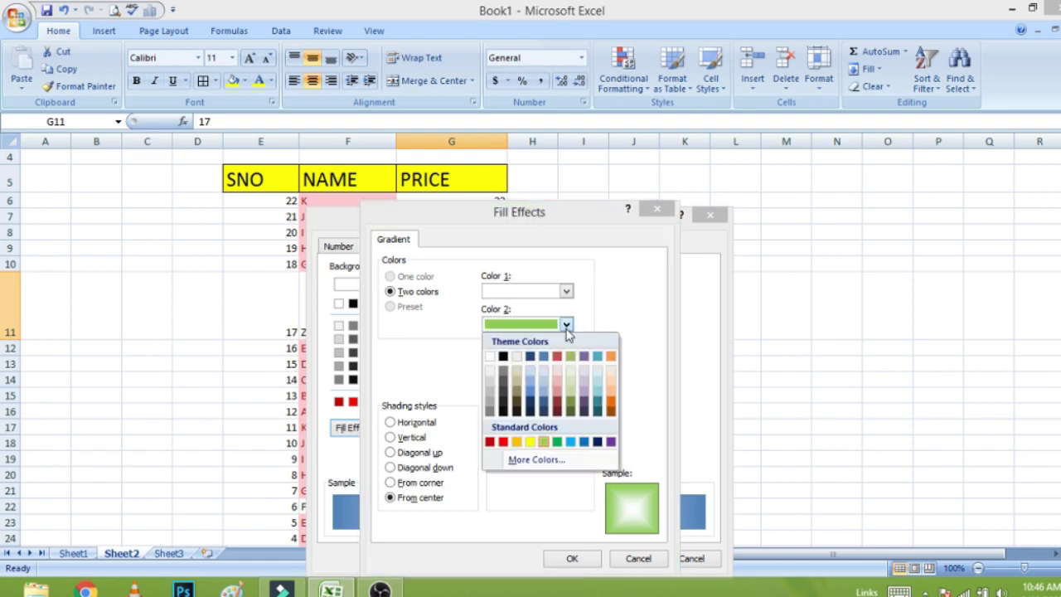
{"action": "left_click", "coordinate": [503, 442]}
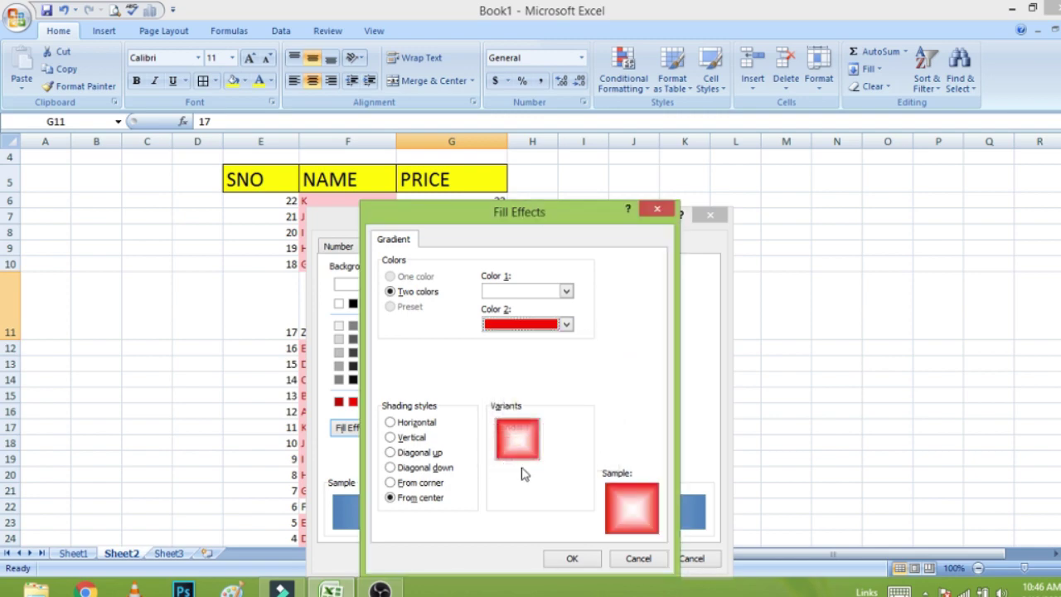
{"action": "left_click", "coordinate": [584, 564]}
{"action": "left_click", "coordinate": [609, 564]}
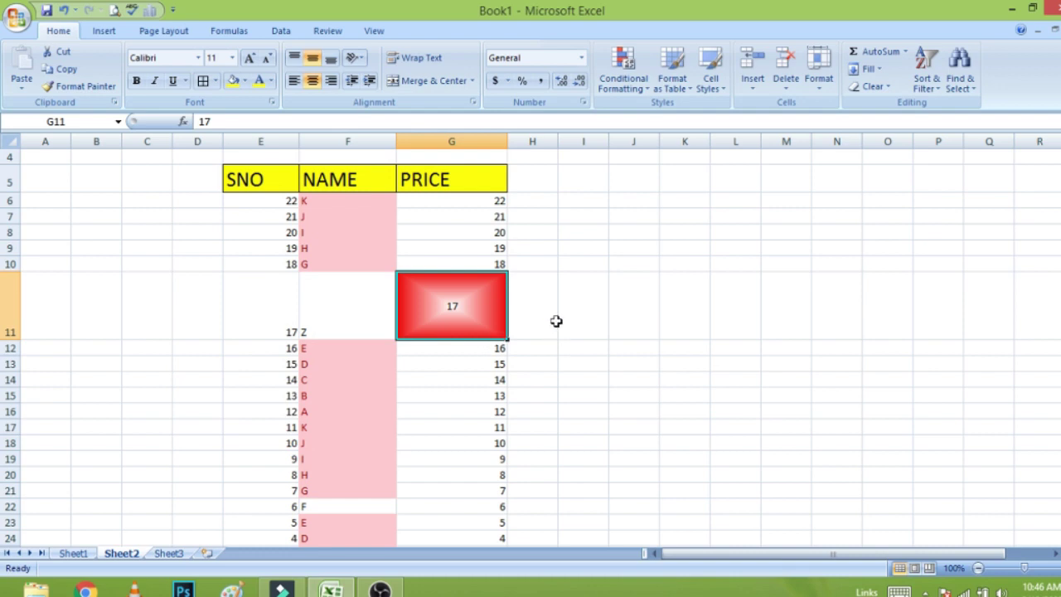
{"action": "left_click", "coordinate": [644, 280]}
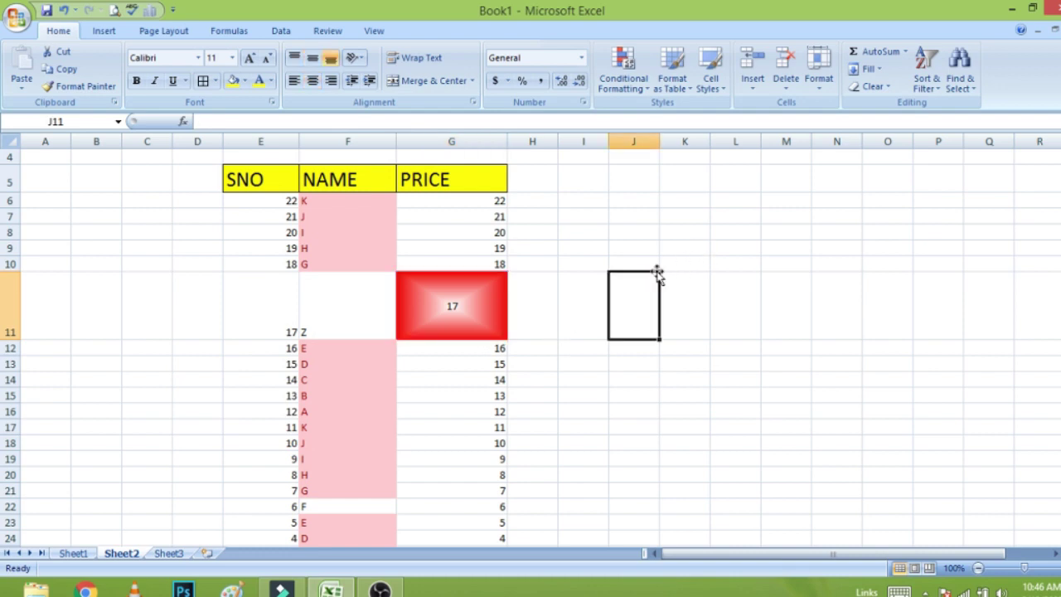
{"action": "left_click", "coordinate": [670, 249]}
{"action": "left_click", "coordinate": [751, 248]}
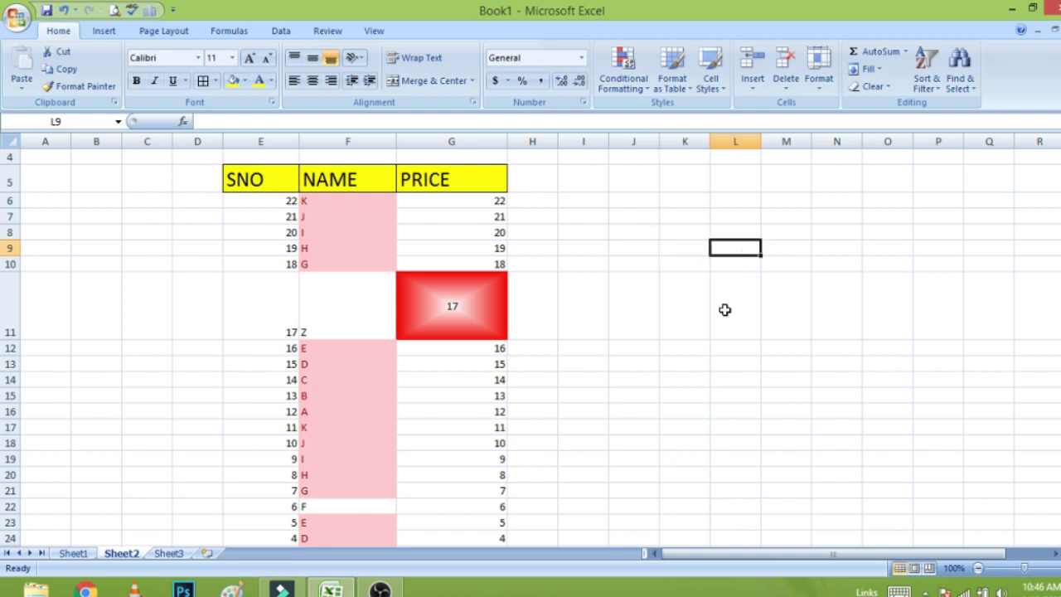
{"action": "type", "text": "0000"}
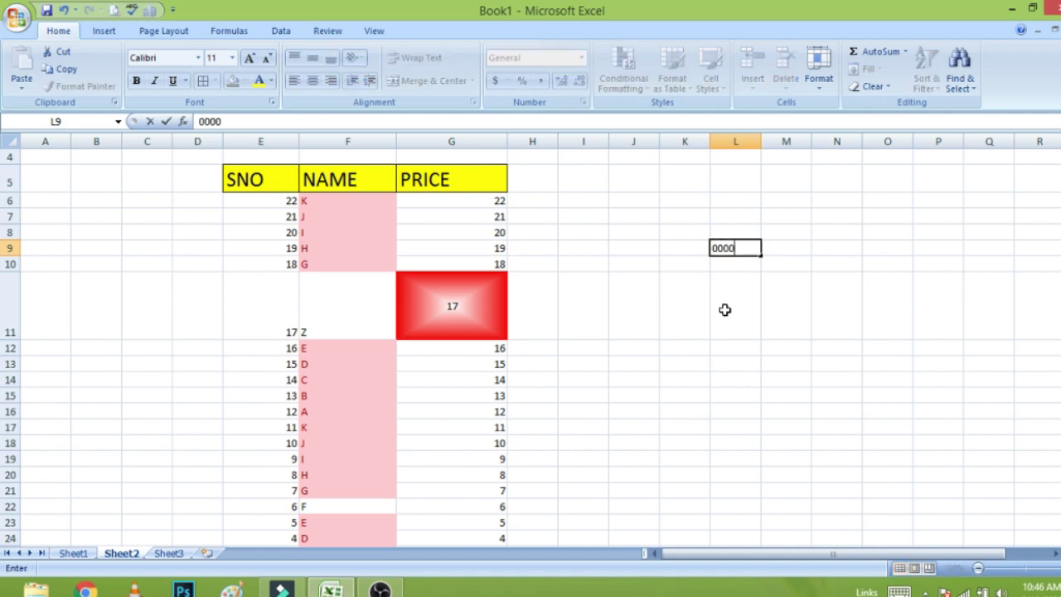
{"action": "type", "text": "0"}
{"action": "key", "text": "Return"}
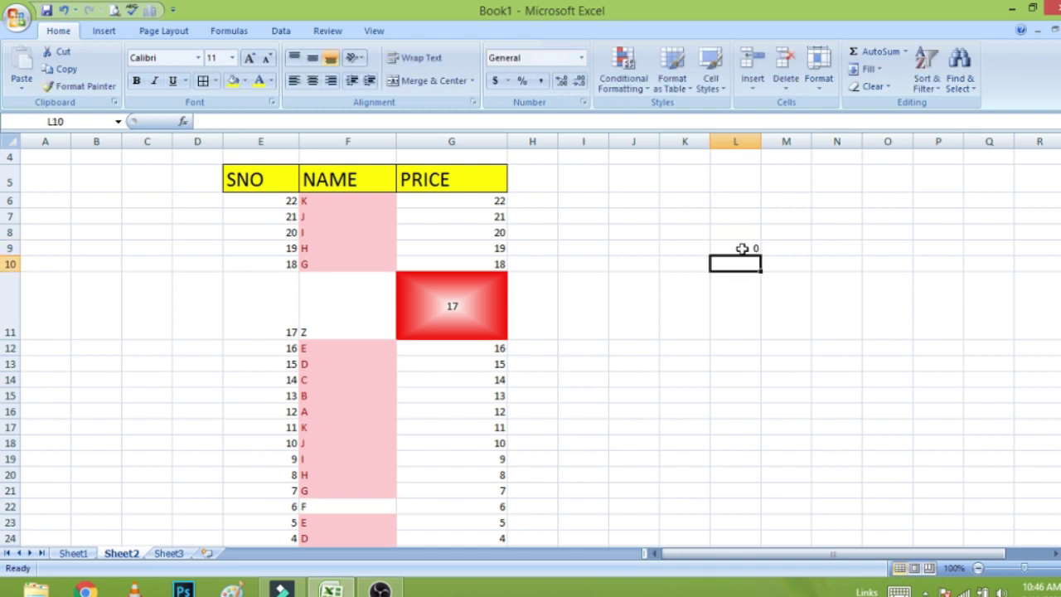
{"action": "left_click", "coordinate": [740, 248]}
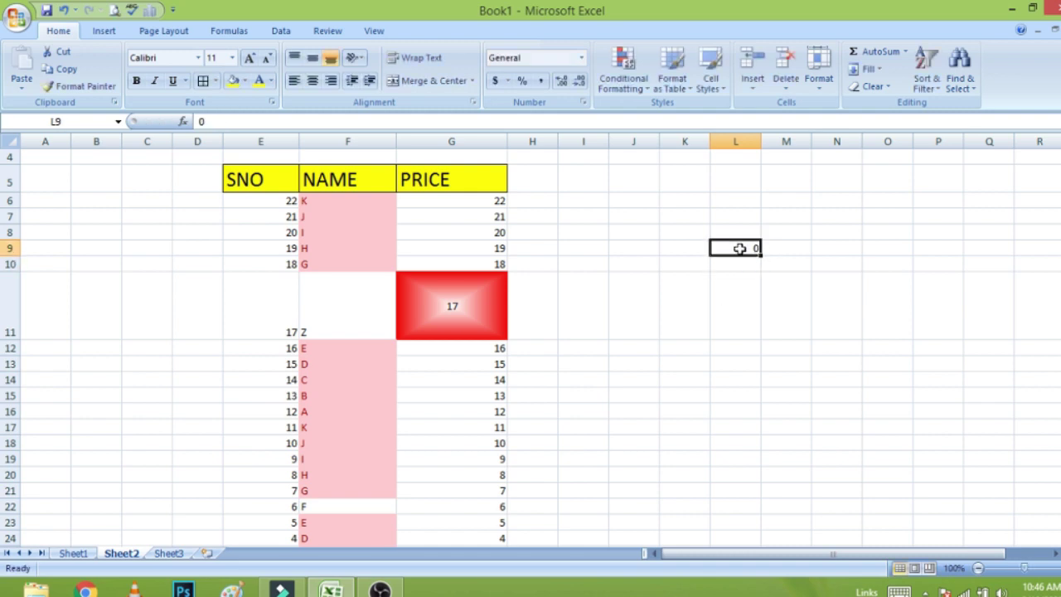
{"action": "key", "text": "BackSpace"}
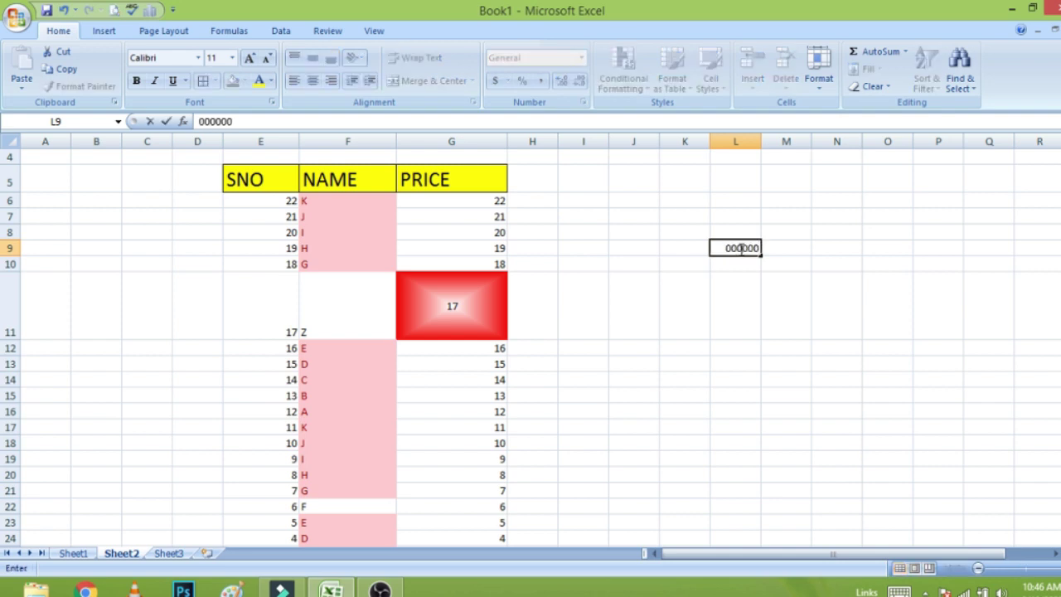
{"action": "type", "text": "08"}
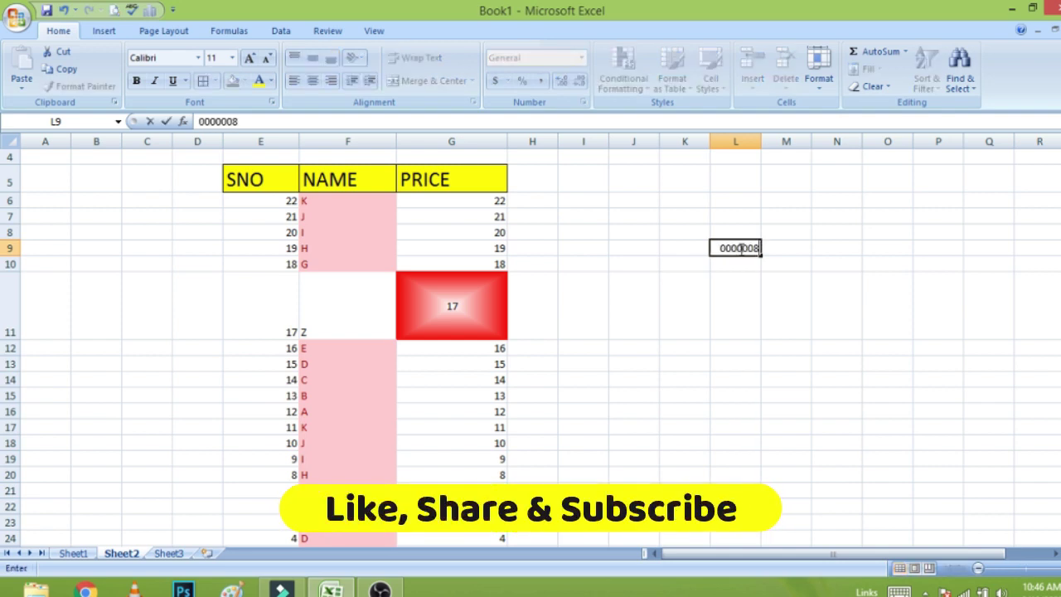
{"action": "key", "text": "Return"}
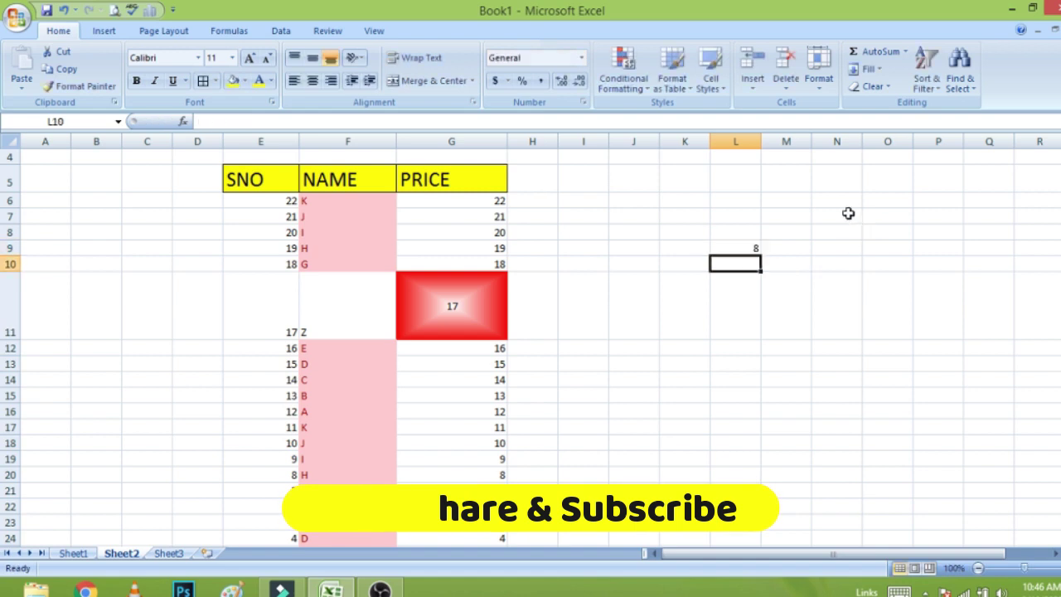
{"action": "left_click", "coordinate": [746, 247]}
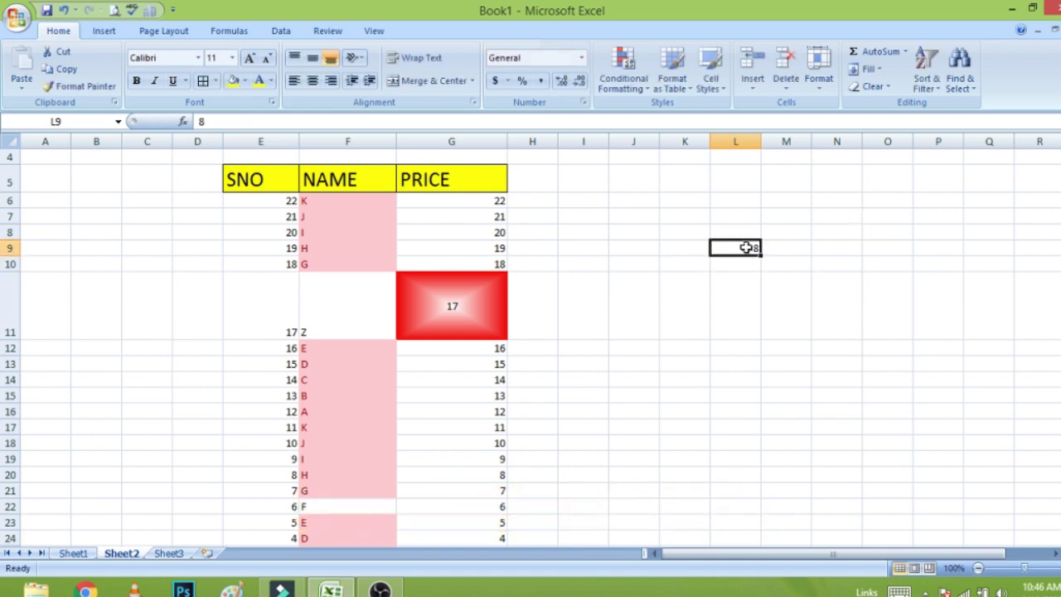
{"action": "key", "text": "BackSpace"}
{"action": "left_click", "coordinate": [797, 235]}
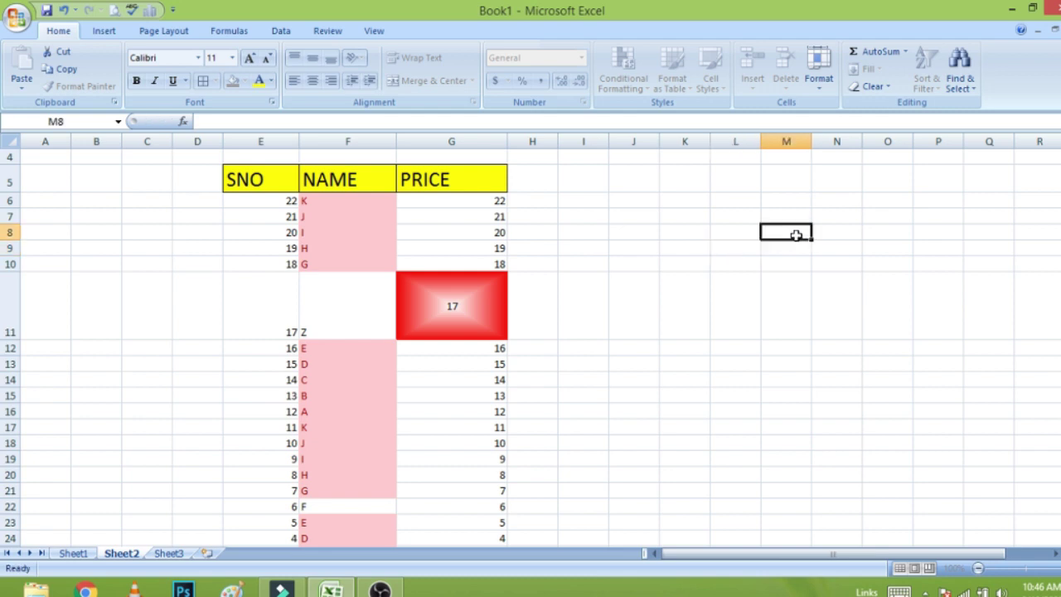
{"action": "left_click", "coordinate": [755, 254]}
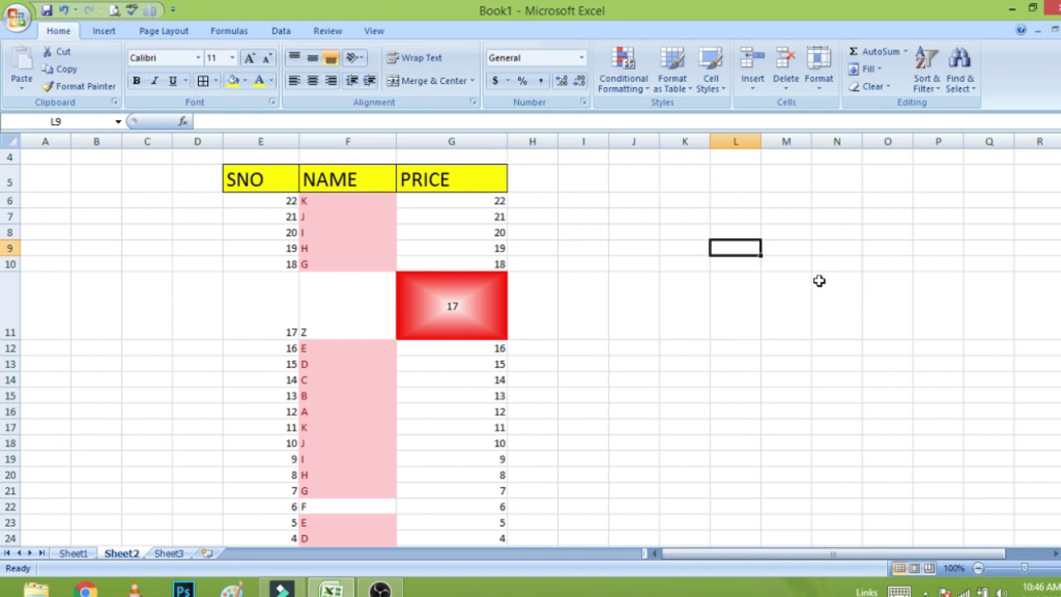
- Enter '000000 in L9 so the six zeros stay as text, then reselect L9 to verify it
{"action": "type", "text": "'"}
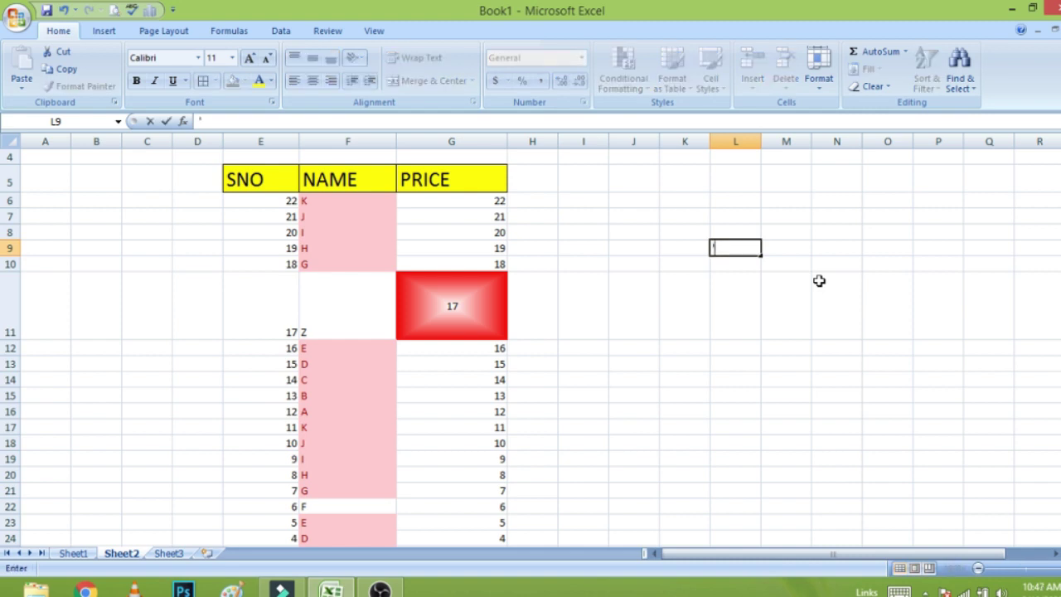
{"action": "type", "text": "000000"}
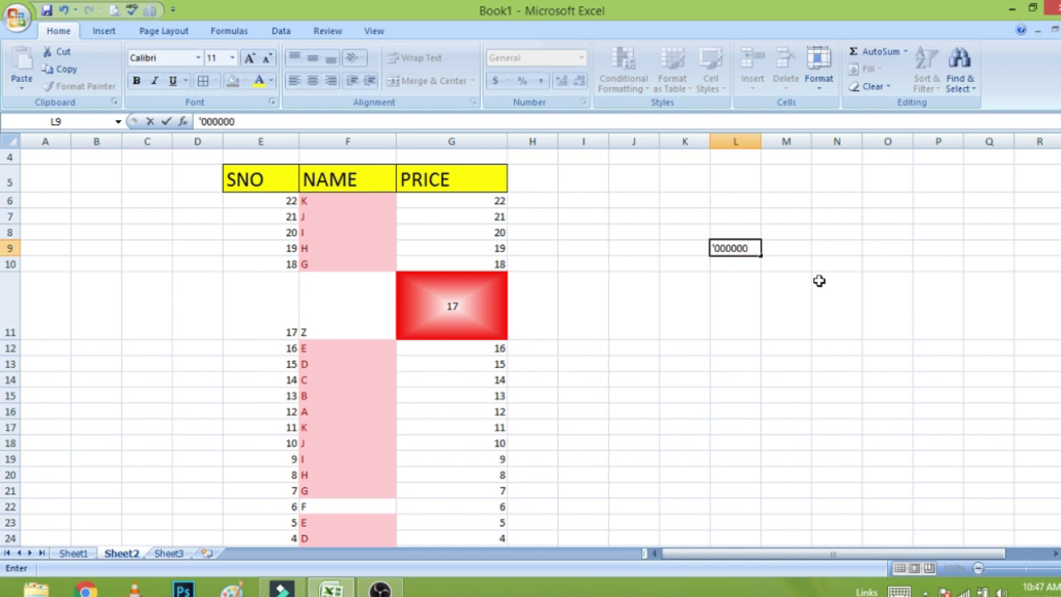
{"action": "key", "text": "Return"}
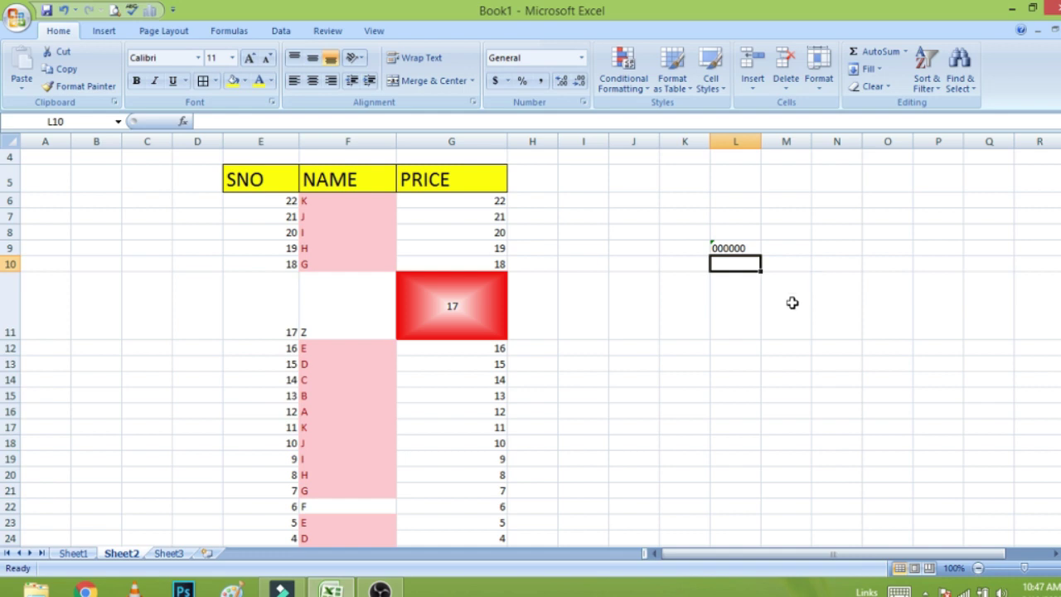
{"action": "left_click", "coordinate": [757, 247]}
{"action": "left_click", "coordinate": [796, 260]}
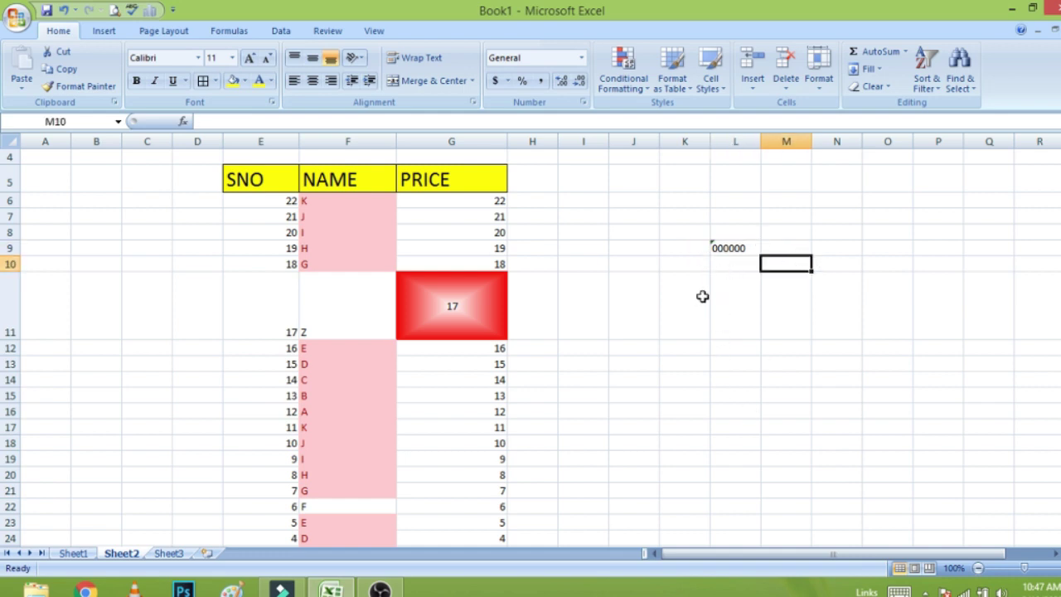
{"action": "left_click", "coordinate": [735, 263]}
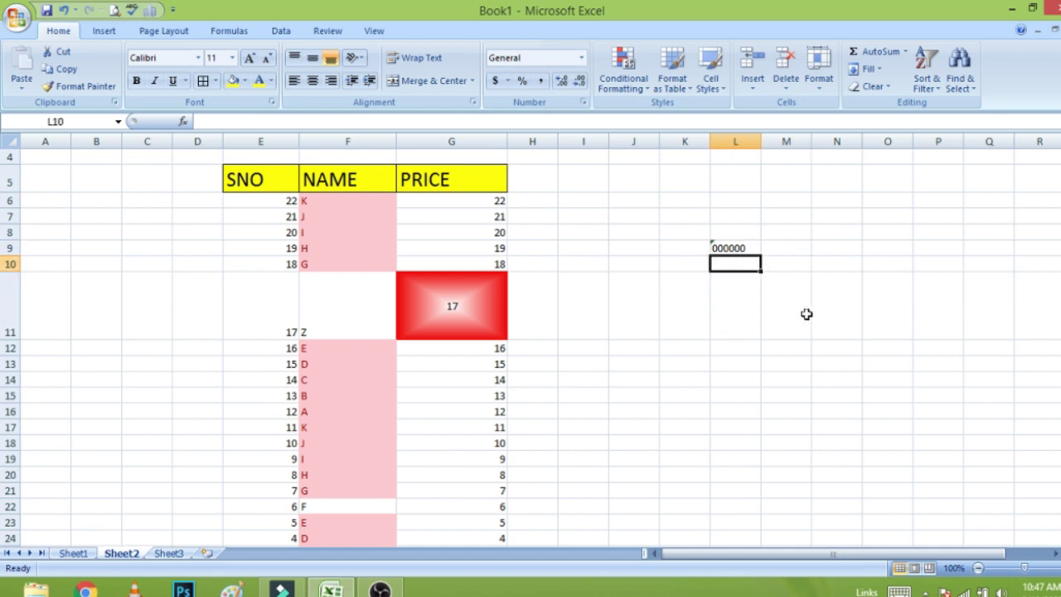